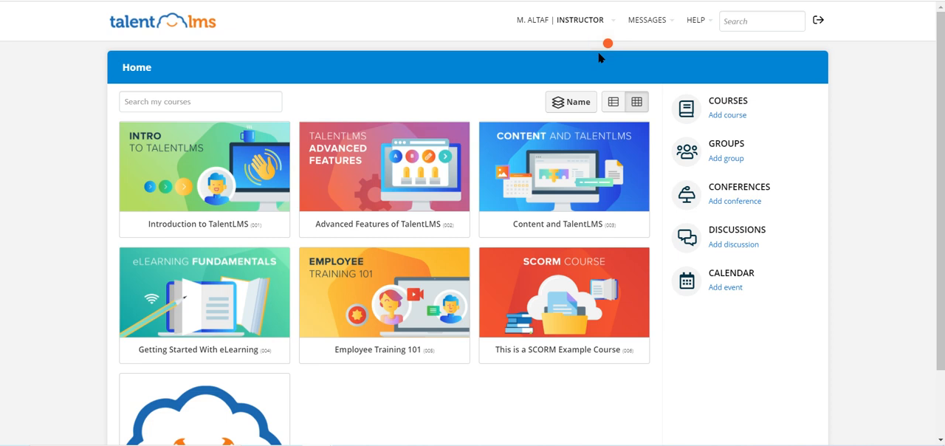
- Switch the account to the Administrator role and dismiss the team-invitation tips on the Users page
left_click(570, 25)
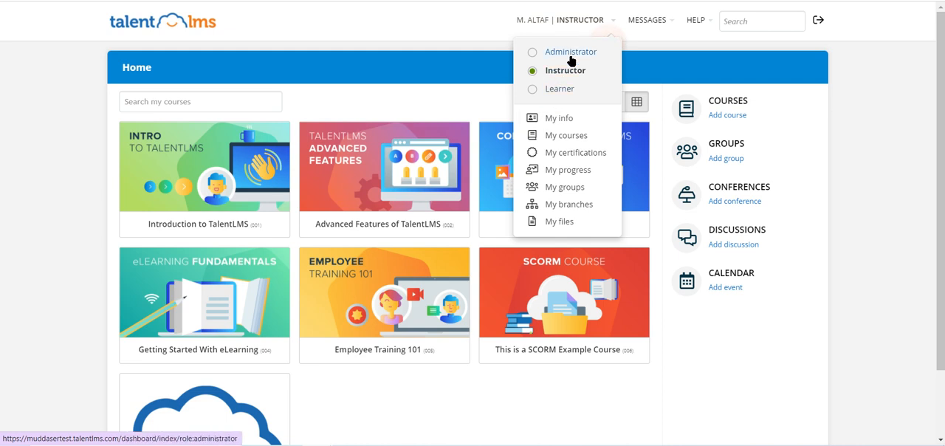
left_click(571, 59)
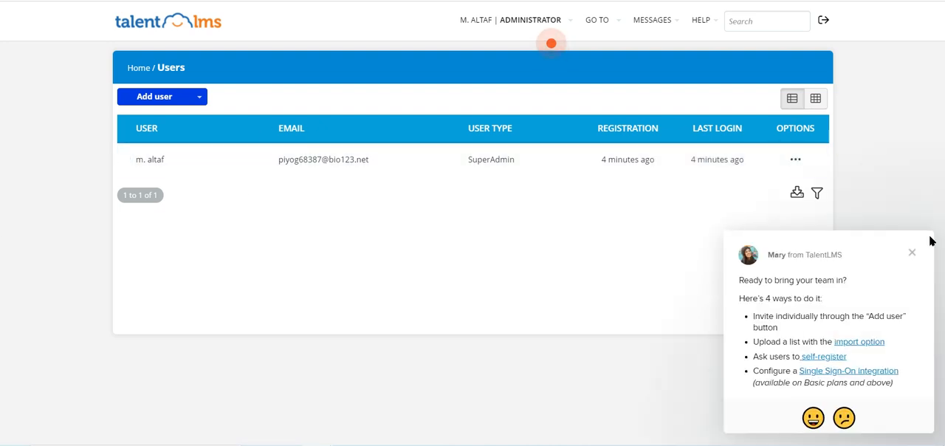
left_click(912, 252)
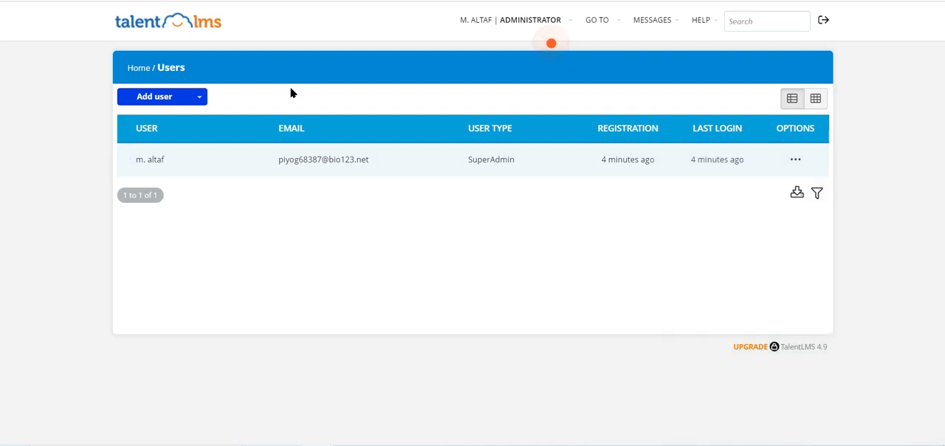
- Look at the administrator's course list and the choices for adding a course
left_click(140, 71)
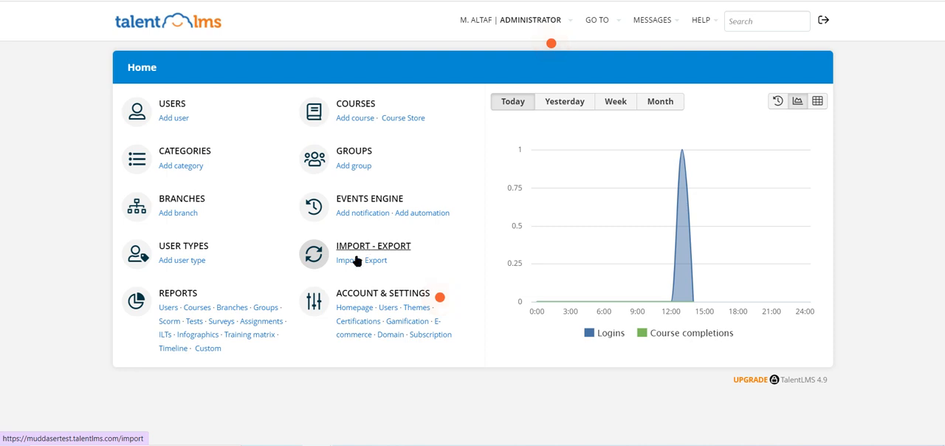
left_click(340, 105)
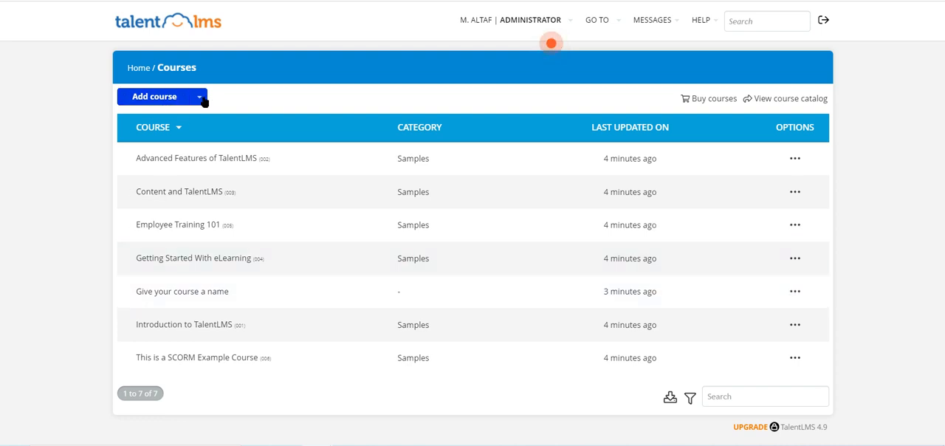
left_click(201, 97)
left_click(85, 81)
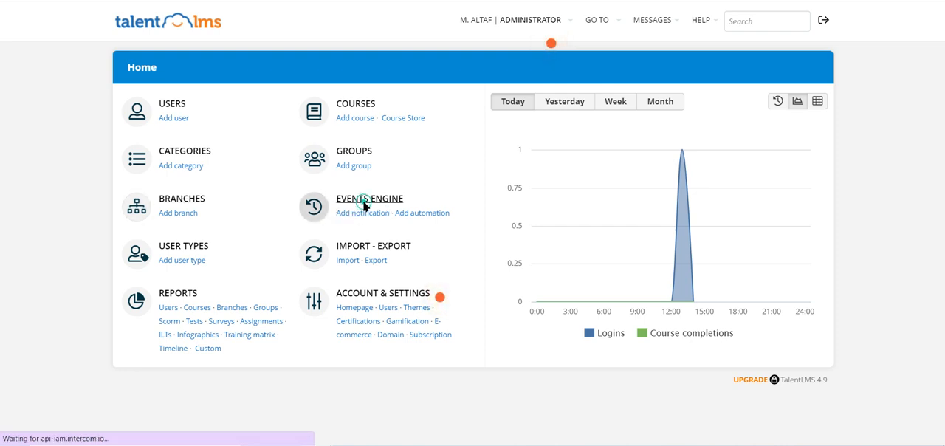
- Review the events engine's notifications list and return to the home dashboard
left_click(344, 214)
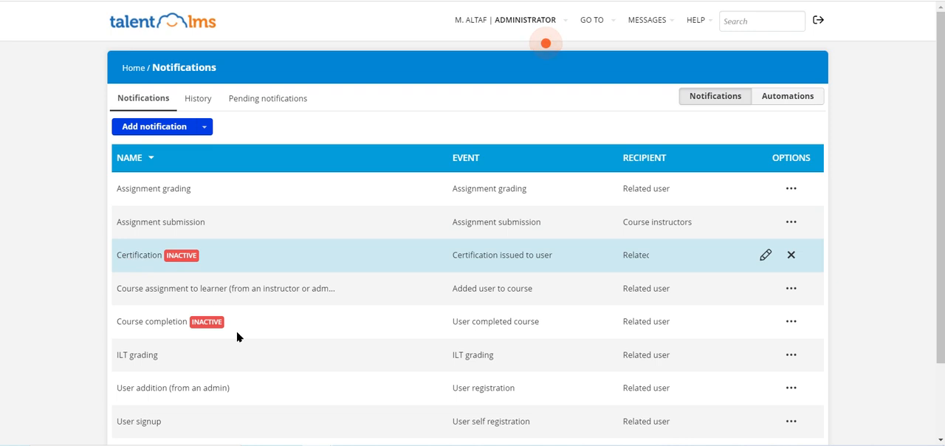
scroll(240, 339, "down", 1)
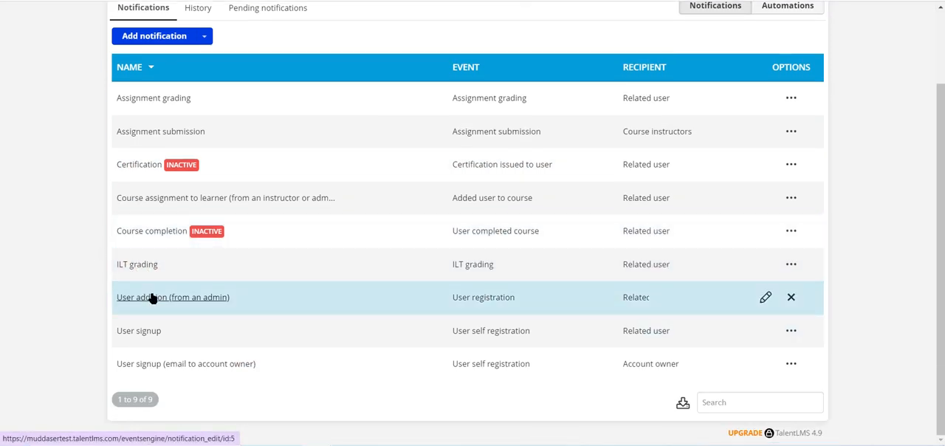
scroll(154, 300, "up", 2)
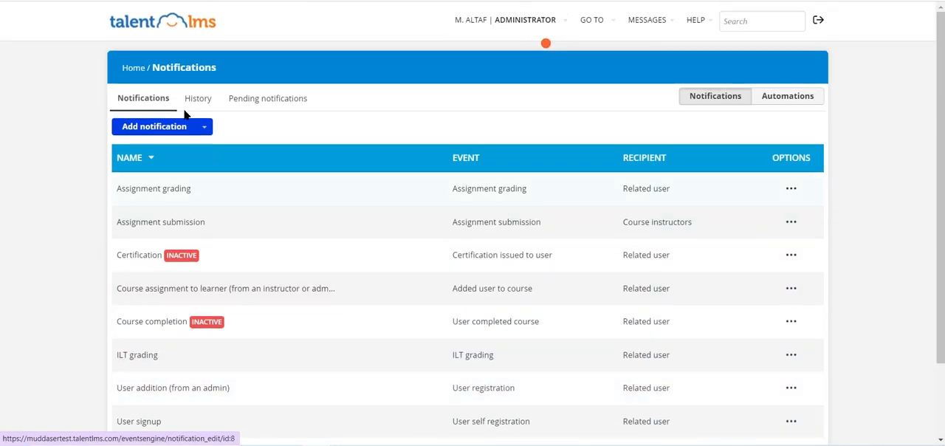
left_click(133, 70)
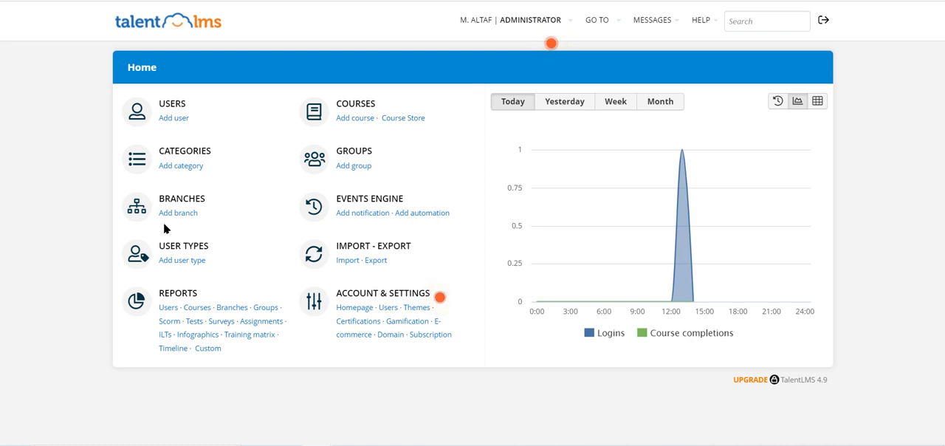
- Switch the account to the Instructor role
left_click(530, 20)
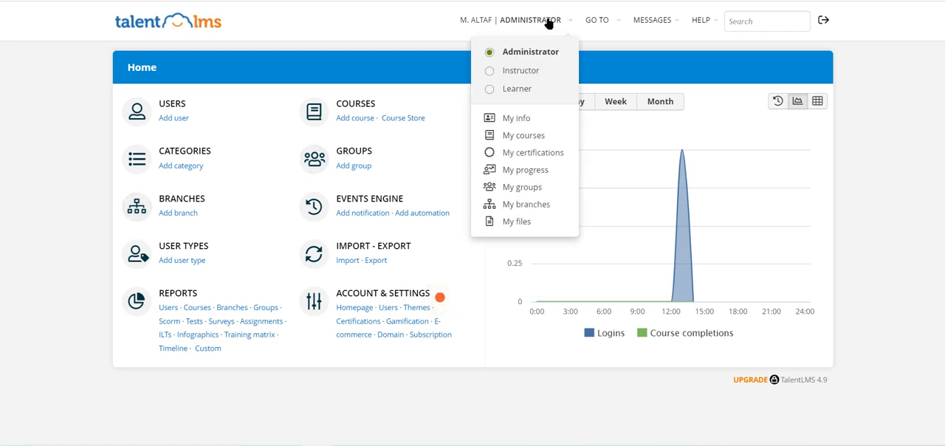
left_click(507, 72)
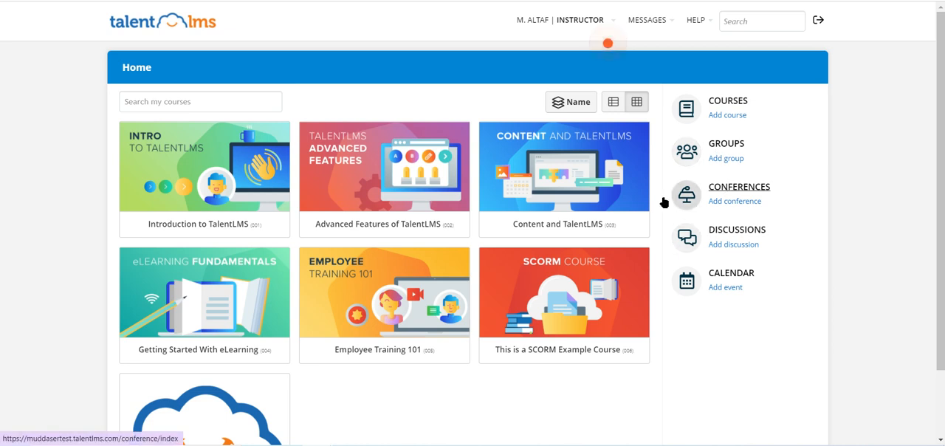
- Post a discussion topic "Course 1" with the message "Lets talk about this course here", visible to everybody, and open it
left_click(720, 232)
left_click(470, 364)
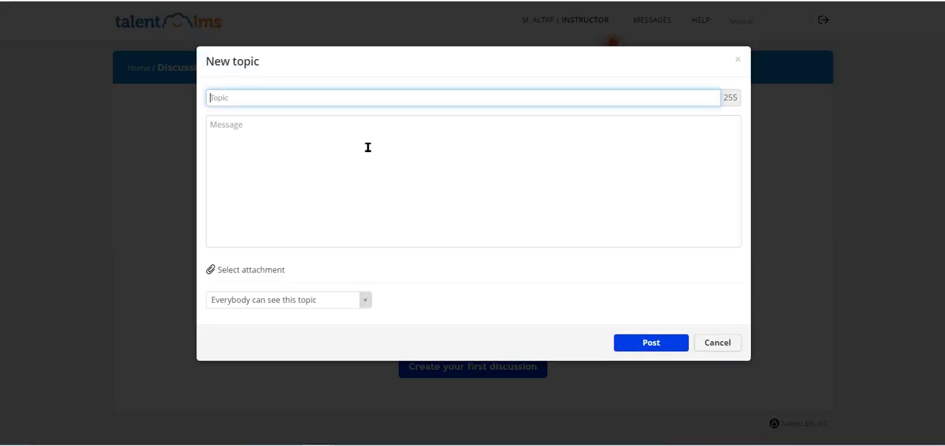
type("Course 1")
left_click(371, 141)
type("Lets talk about this course here")
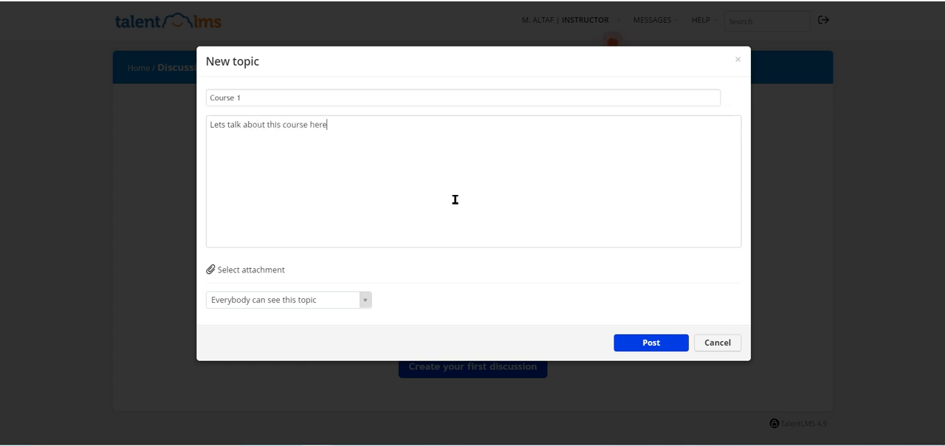
left_click(628, 343)
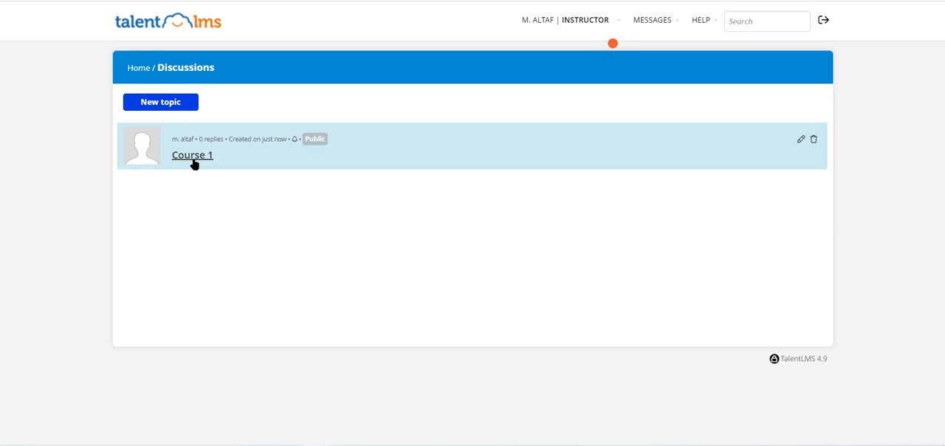
left_click(192, 158)
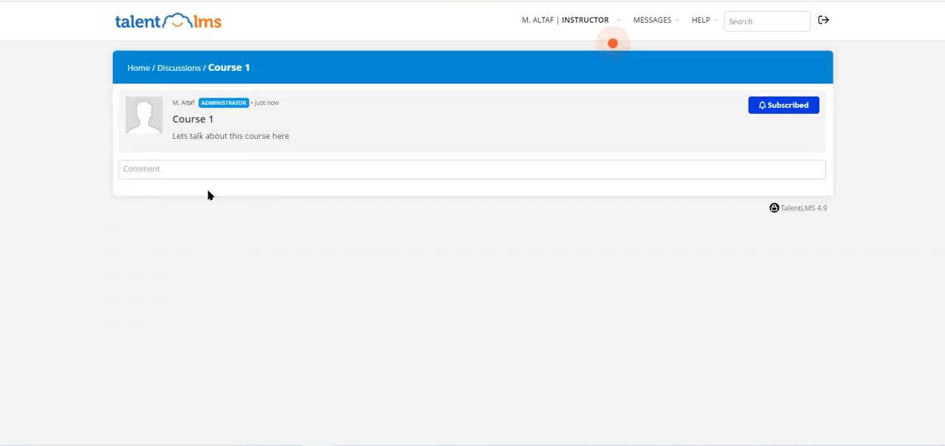
- Start a new course named "My test course" and assign it to the Samples category
left_click(135, 67)
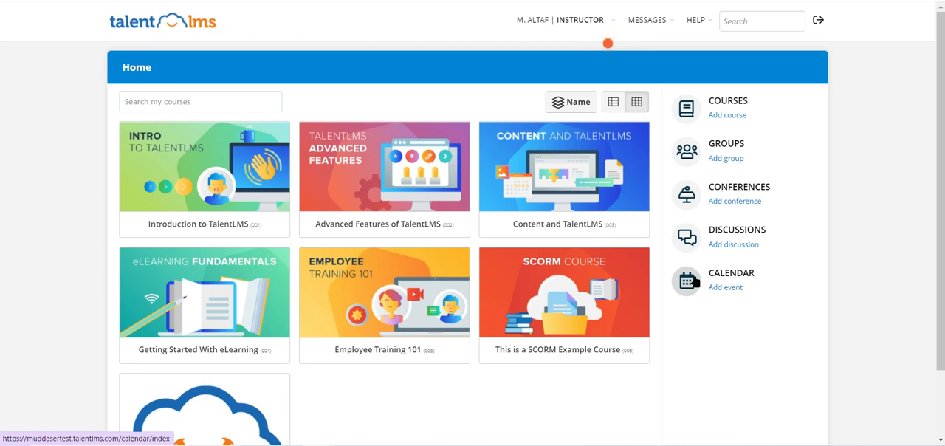
left_click(716, 116)
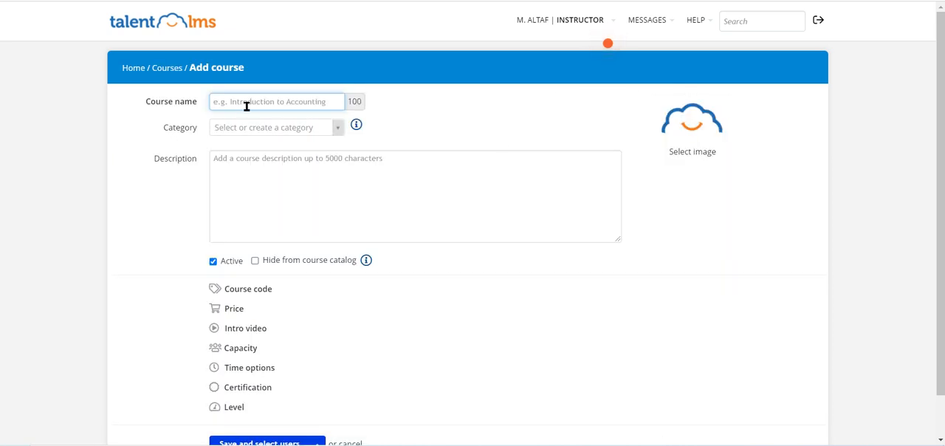
type("M")
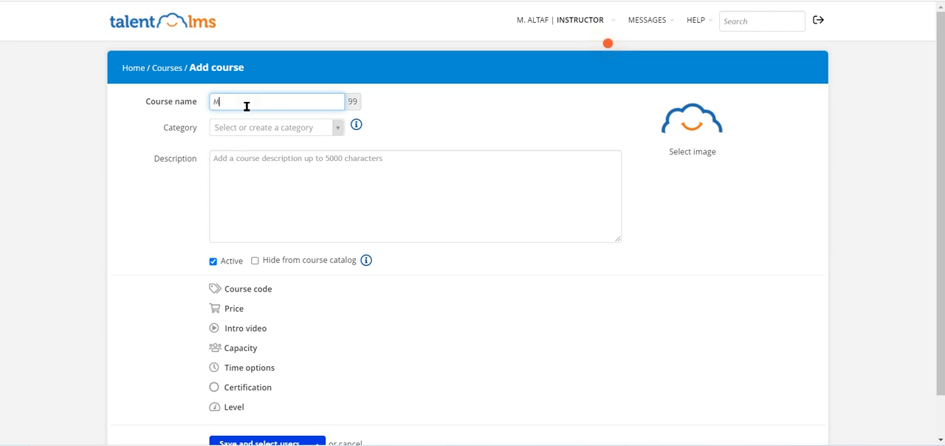
type("y test course")
left_click(265, 131)
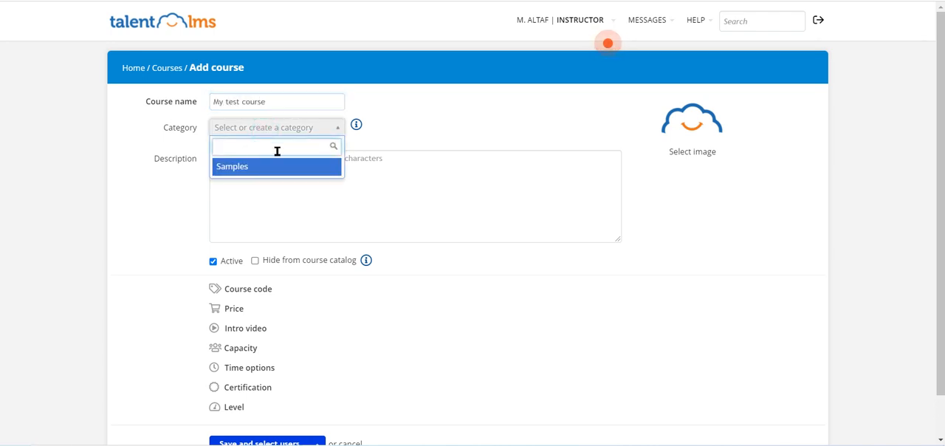
left_click(272, 166)
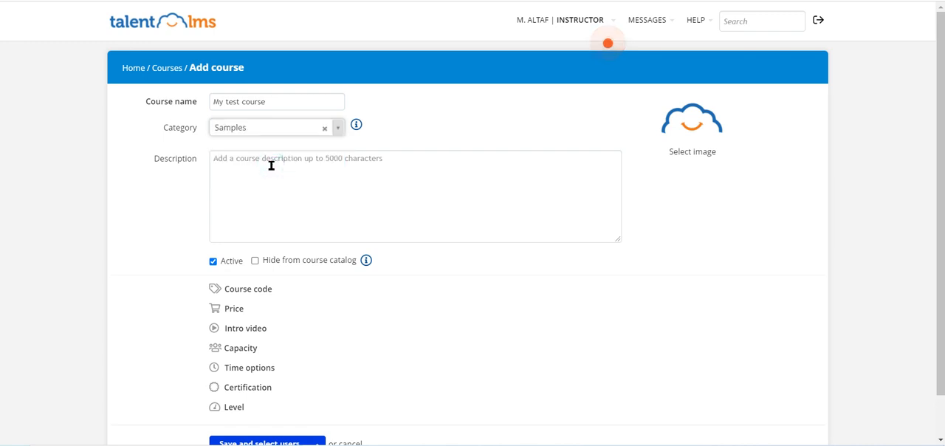
- Enter "test description" as the course description
left_click(271, 166)
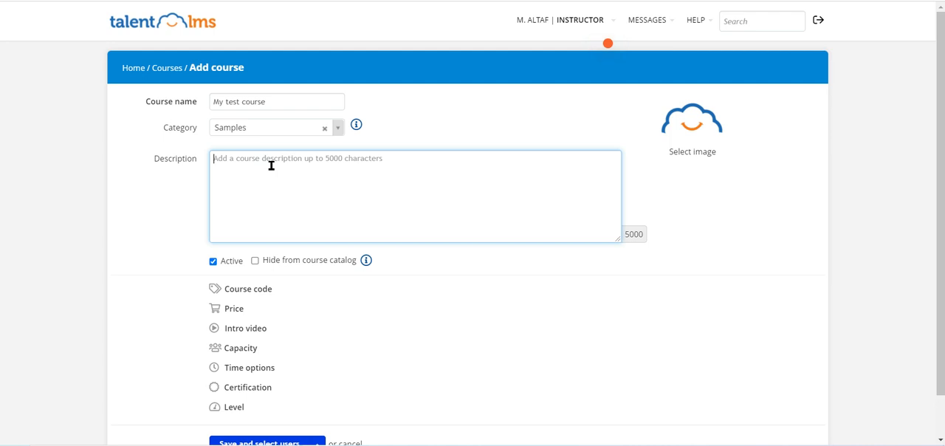
type("test de")
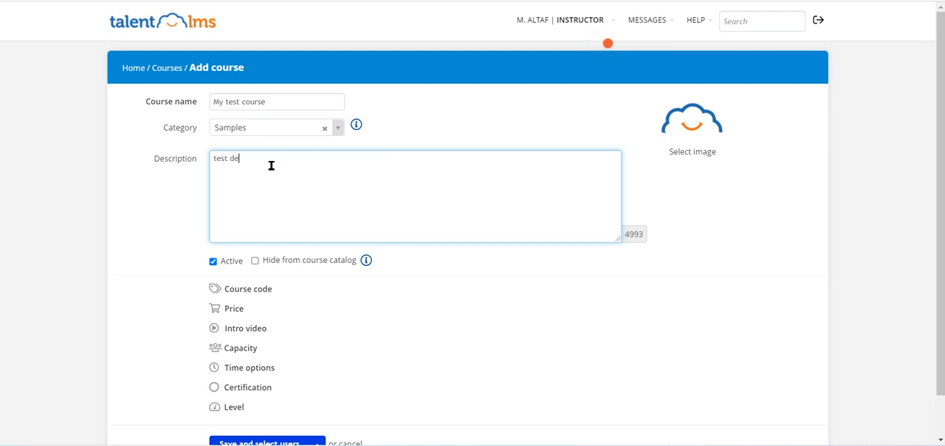
type("scription")
- Try turning the course's Active option off and on, and try the option to hide it from the course catalog
left_click(214, 263)
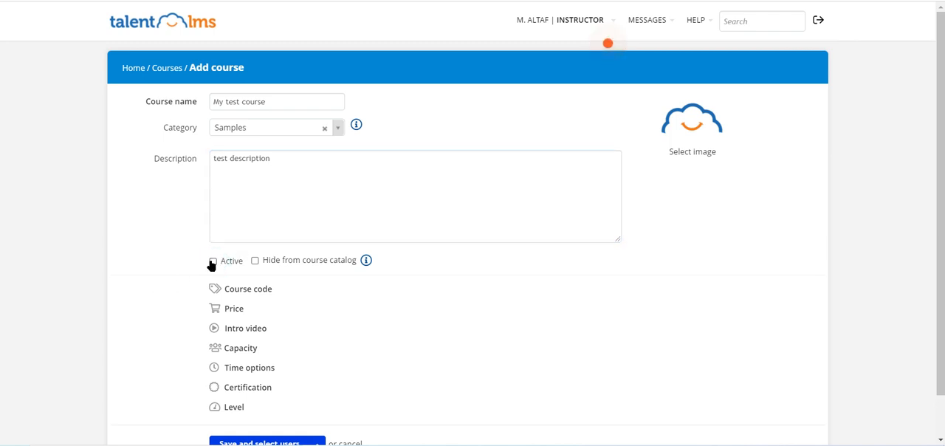
left_click(212, 263)
left_click(257, 265)
- Look at the course code and price settings of the new course
left_click(246, 289)
mouse_move(366, 265)
scroll(366, 265, "down", 1)
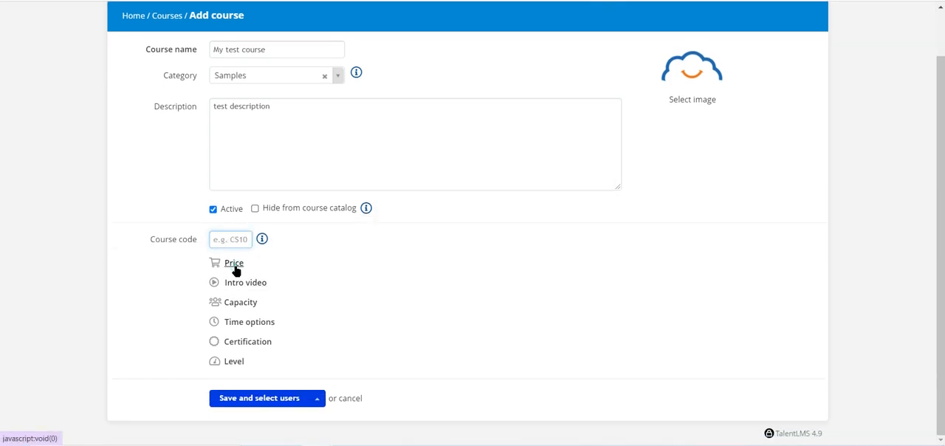
left_click(231, 264)
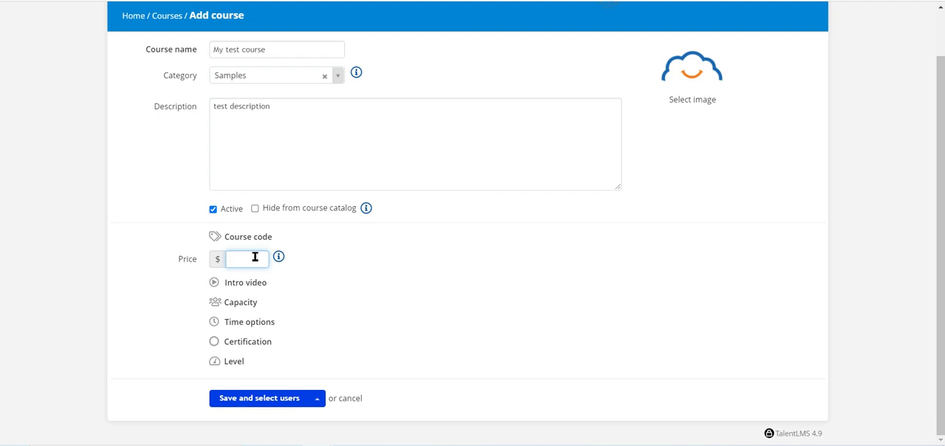
- Examine the intro video setting, comparing the YouTube link and own video options
left_click(251, 289)
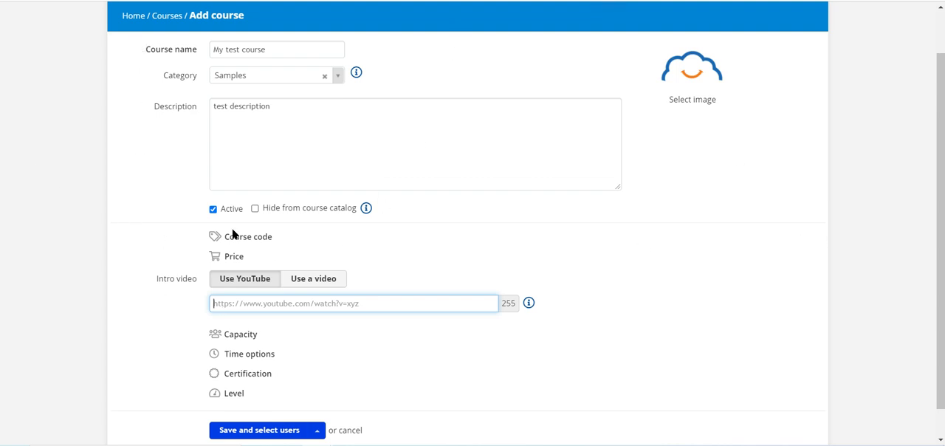
scroll(235, 234, "down", 1)
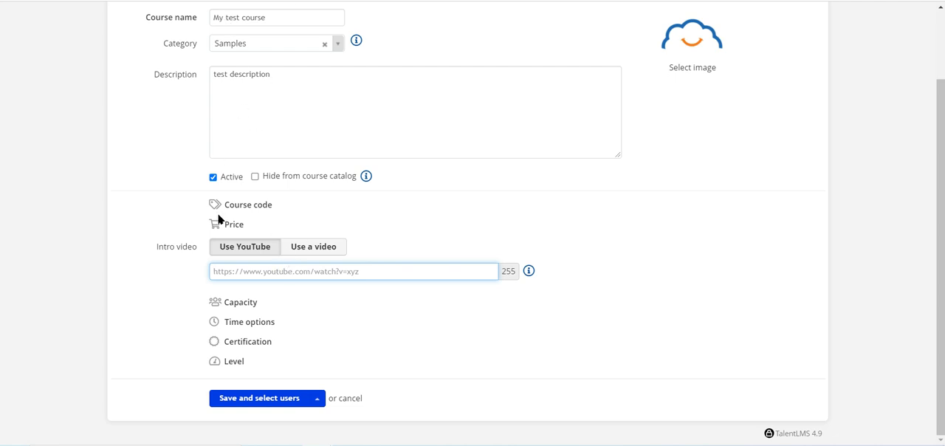
left_click(299, 251)
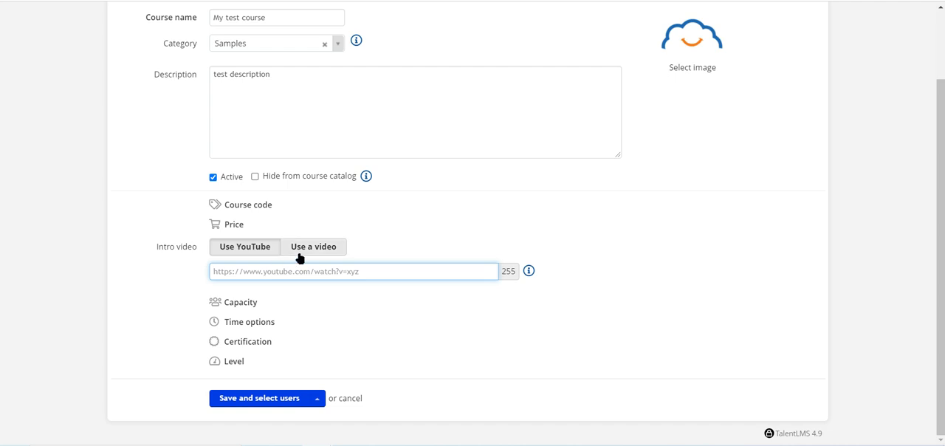
left_click(241, 246)
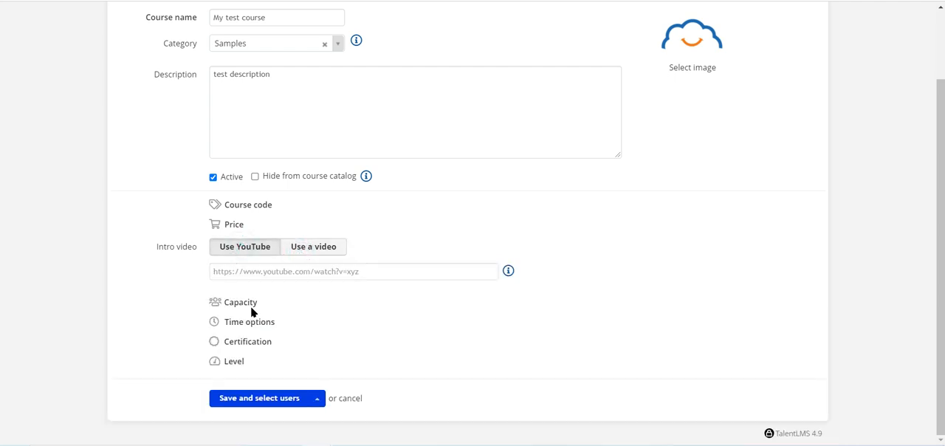
- Look at the capacity setting of the new course and collapse it again
scroll(246, 308, "up", 1)
left_click(237, 299)
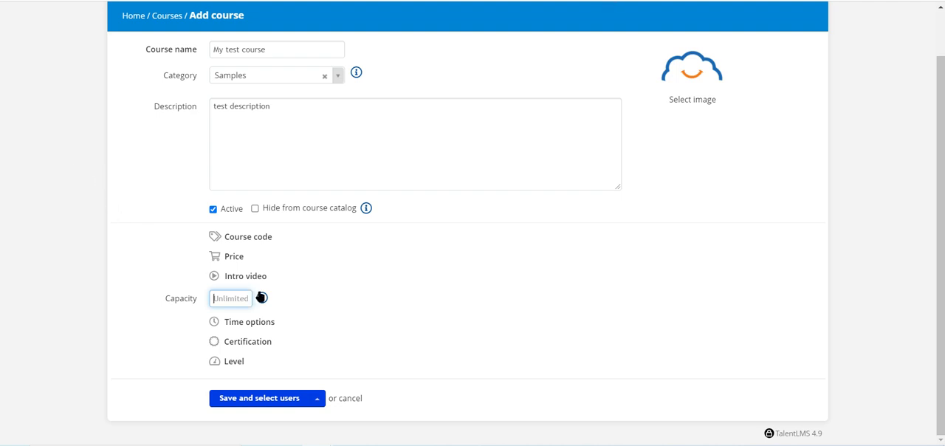
left_click(72, 237)
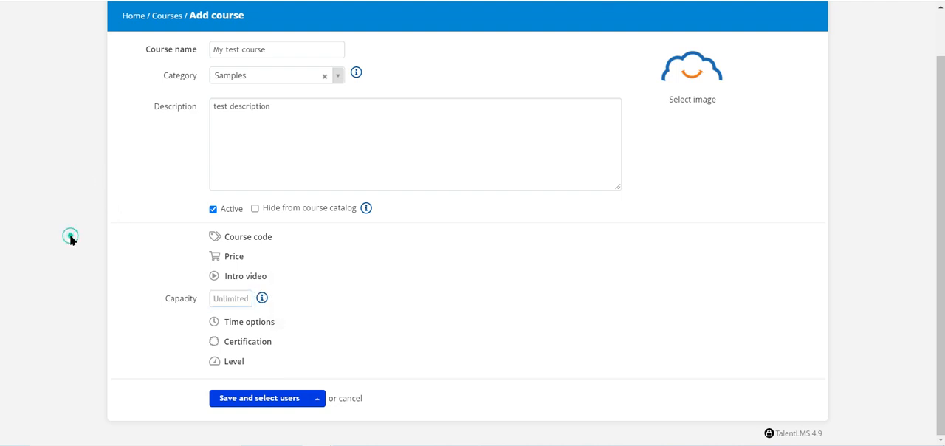
left_click(186, 296)
- Examine the course's time options, viewing the Duration dates and the Time limit in days
left_click(234, 321)
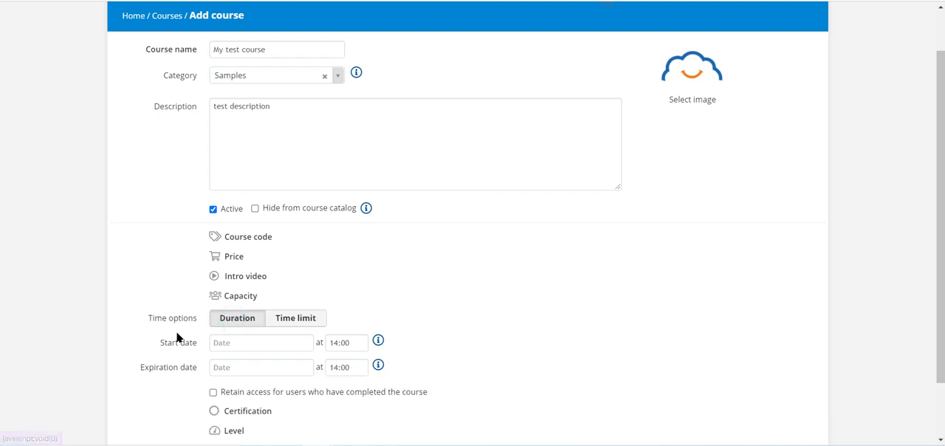
scroll(375, 269, "down", 2)
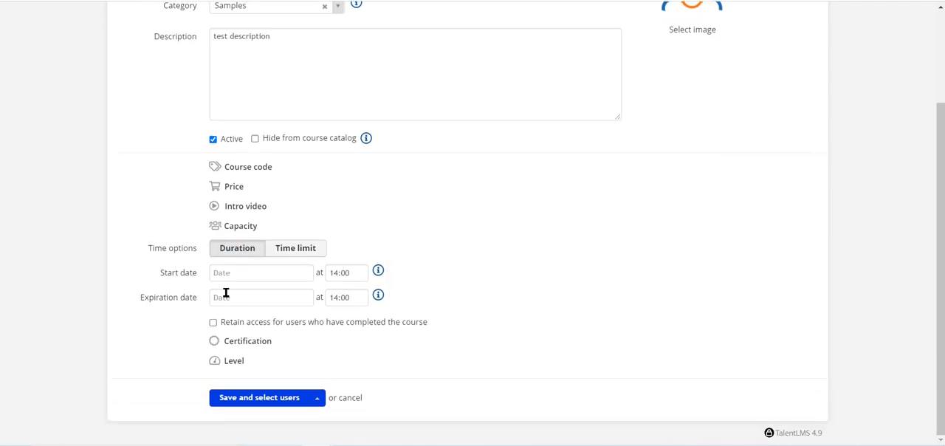
left_click(285, 249)
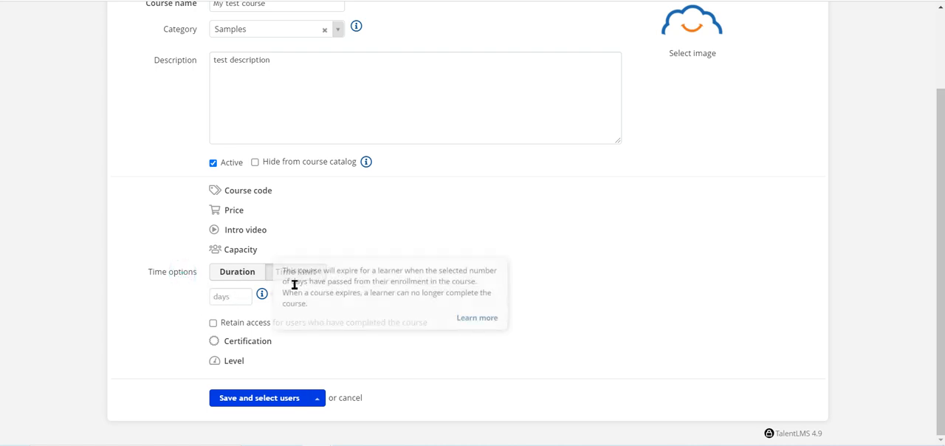
- Set the certification of the new course to Classic
left_click(244, 341)
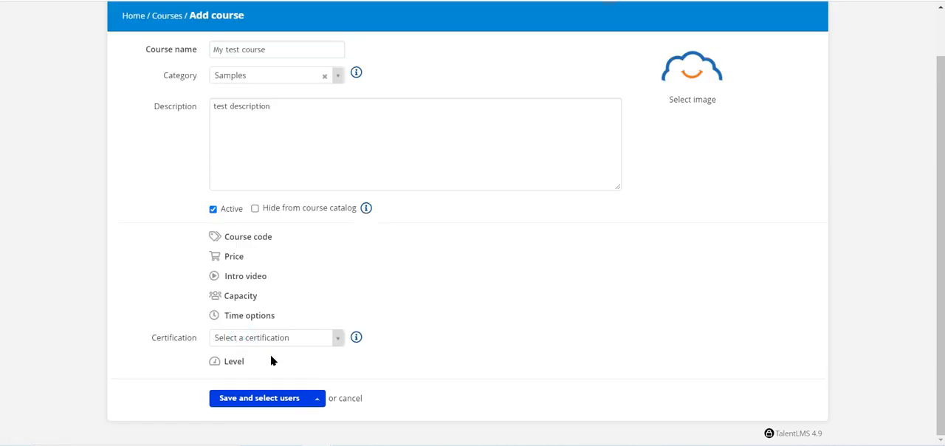
left_click(272, 338)
left_click(279, 377)
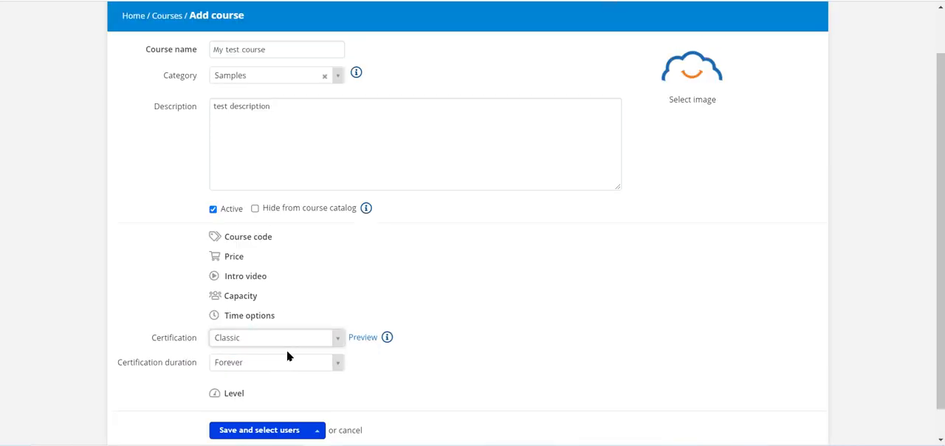
- Preview the Classic certificate, dismissing the offered PDF download and closing the preview
left_click(364, 339)
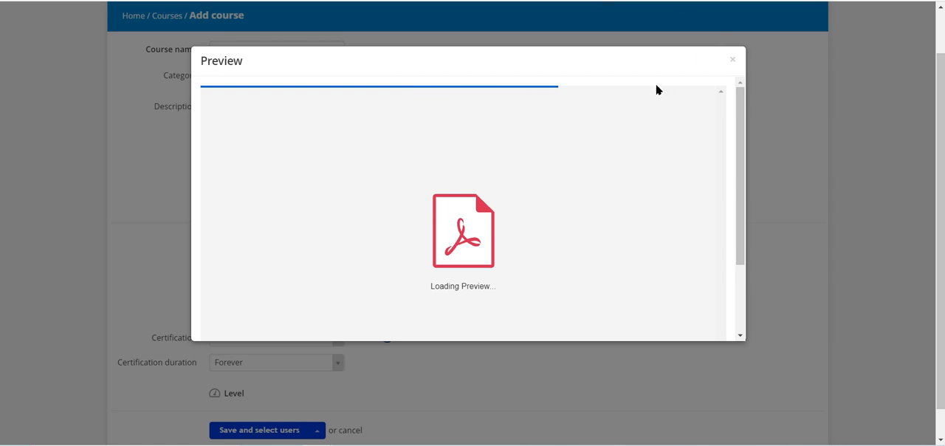
scroll(633, 150, "down", 2)
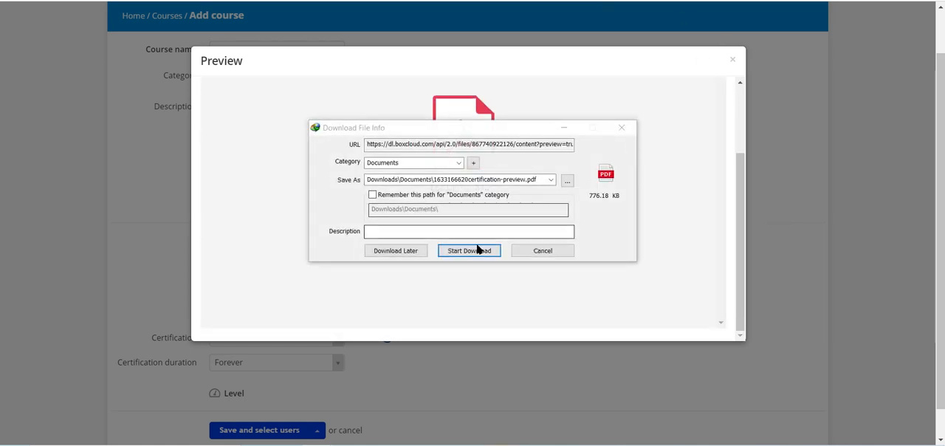
left_click(542, 250)
left_click(736, 62)
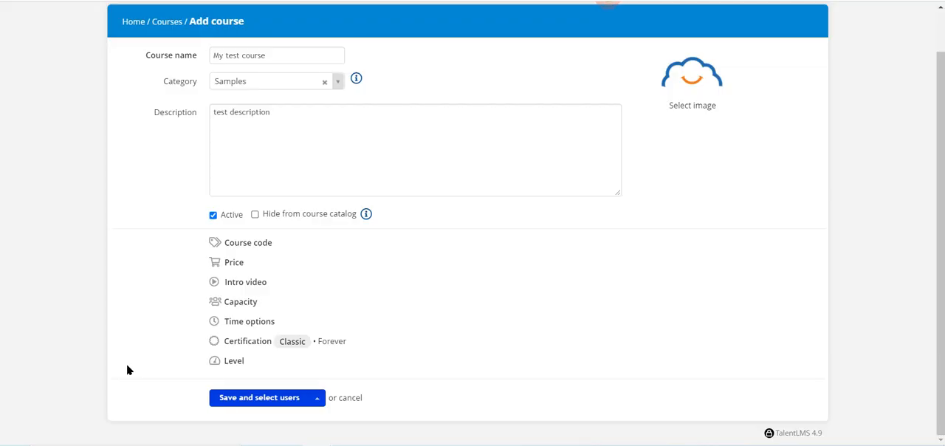
- Look at the level choices of the new course without selecting one
left_click(235, 364)
scroll(443, 317, "down", 1)
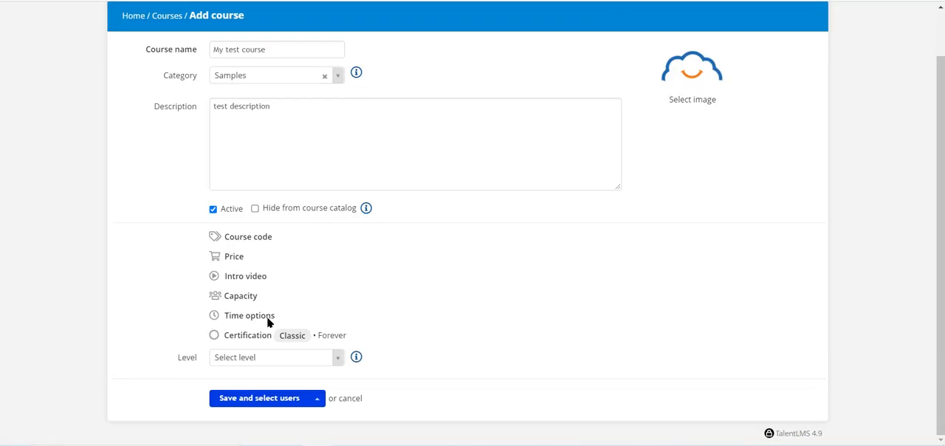
left_click(295, 358)
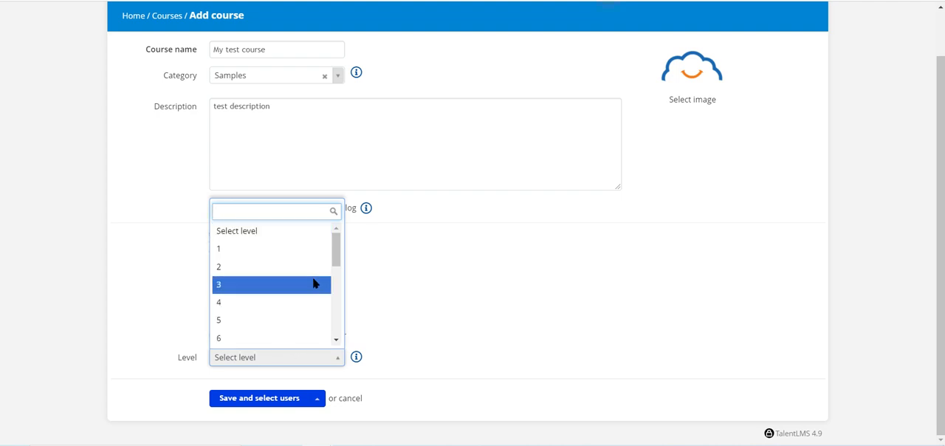
left_click(488, 280)
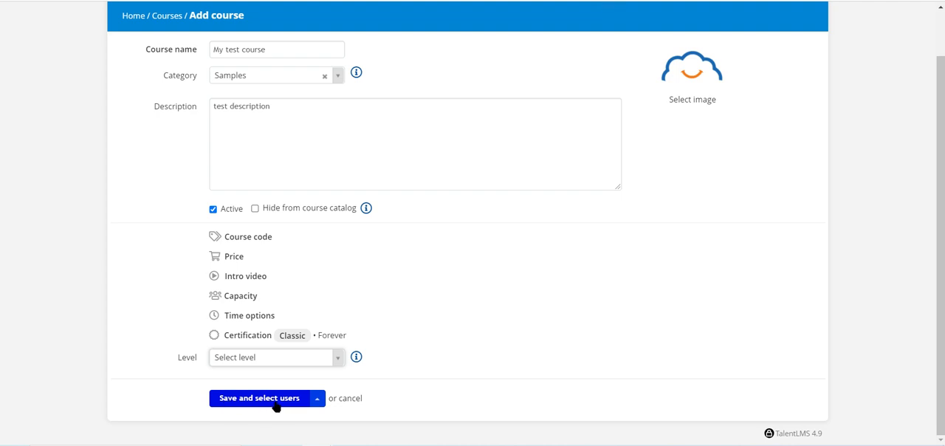
- Save the new course with the option to add content and start a Video unit in it
left_click(317, 400)
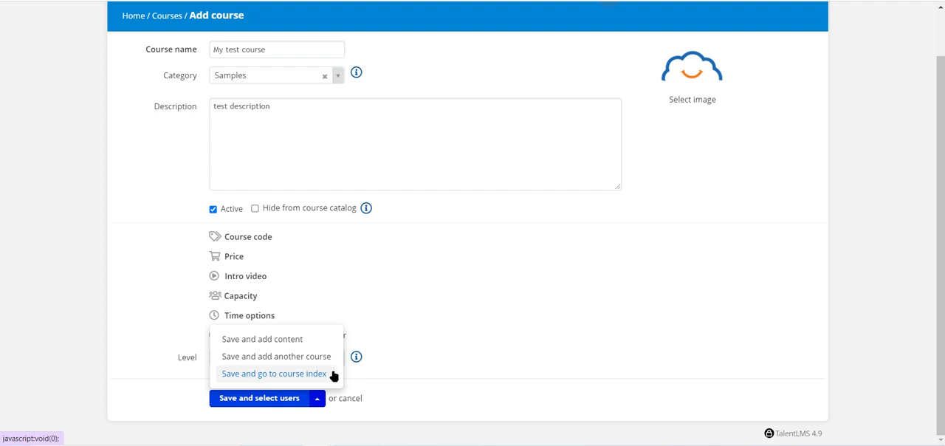
left_click(312, 339)
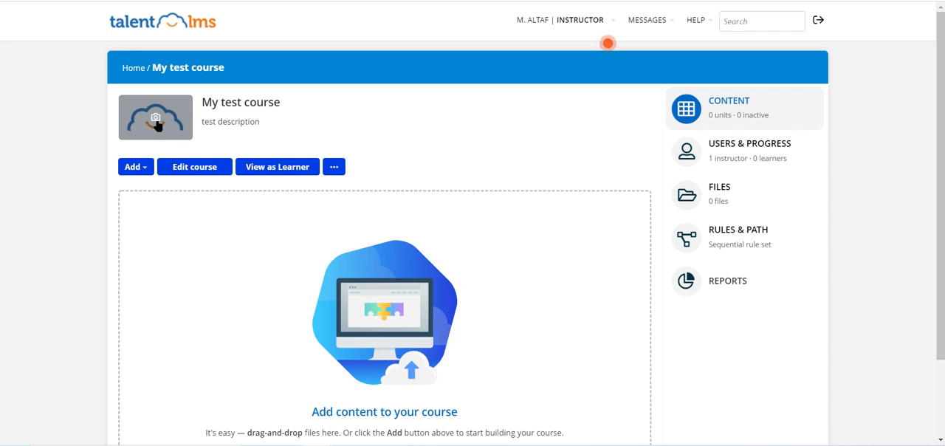
left_click(147, 164)
scroll(246, 132, "down", 1)
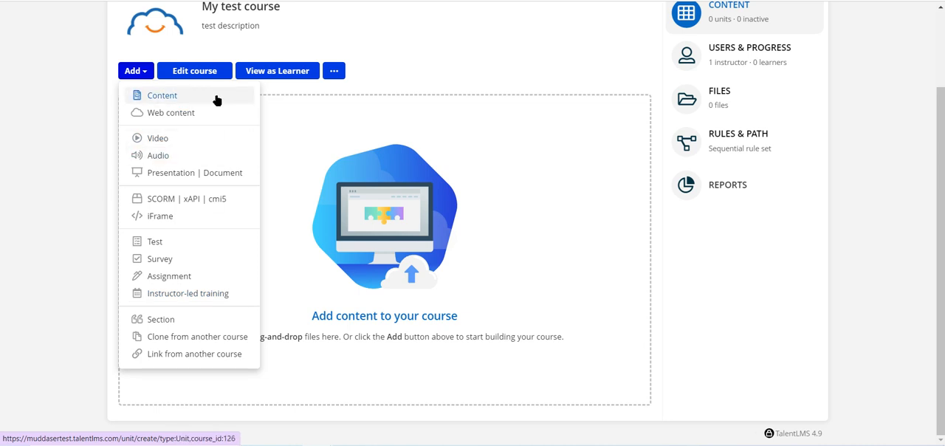
left_click(204, 151)
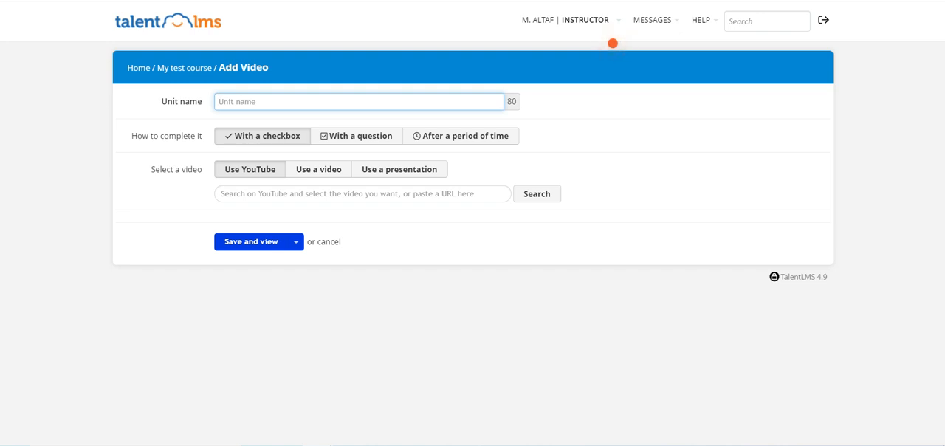
- Switch to YouTube in a new browser tab, open the "iPhone 13 Pro Review: Better Than You Think!" video, pause it and copy its link
key("ctrl+t")
type("you")
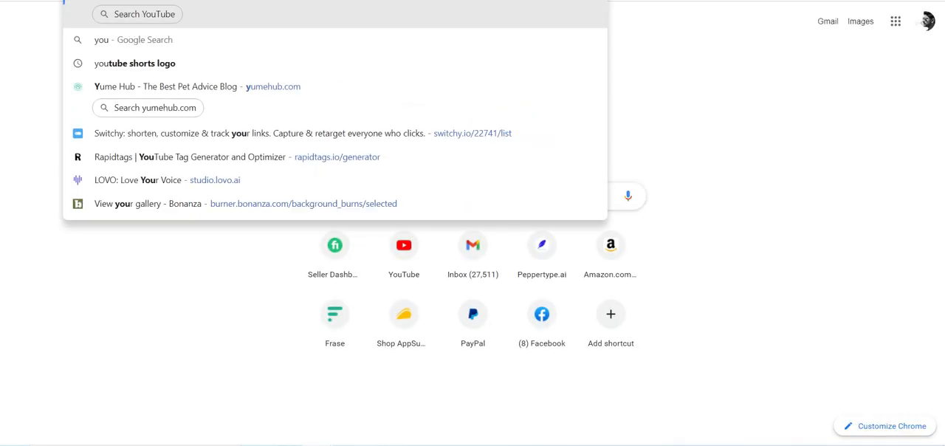
key("Return")
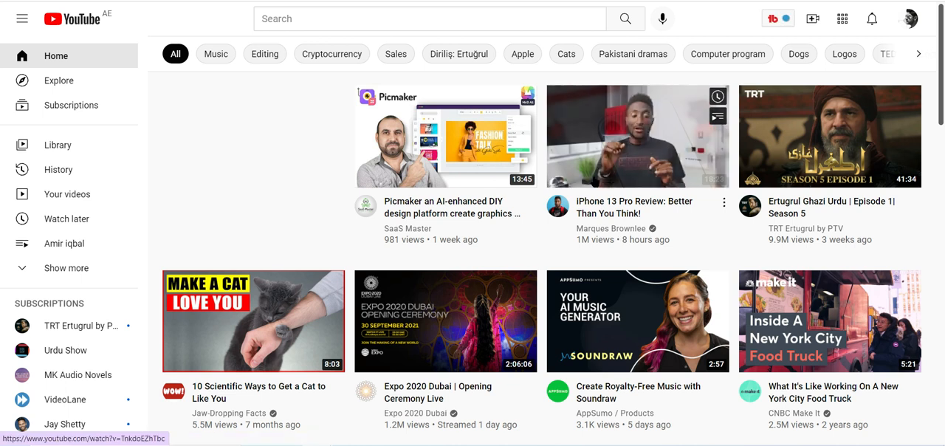
left_click(635, 136)
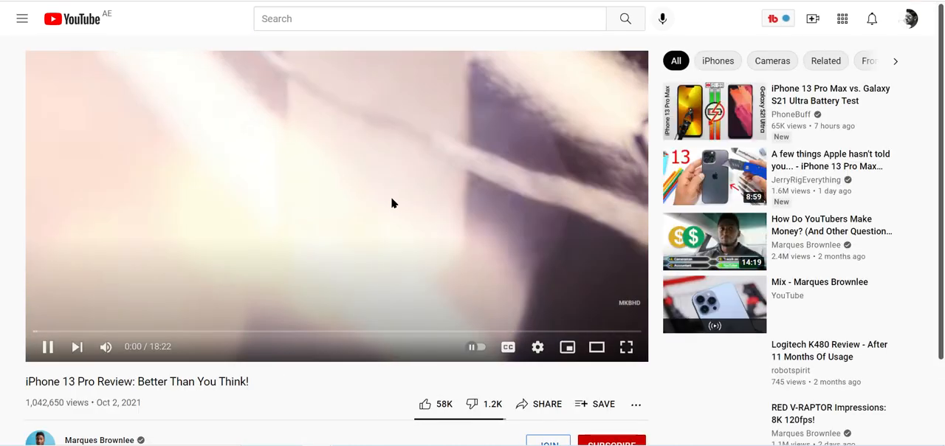
left_click(345, 213)
scroll(344, 215, "down", 2)
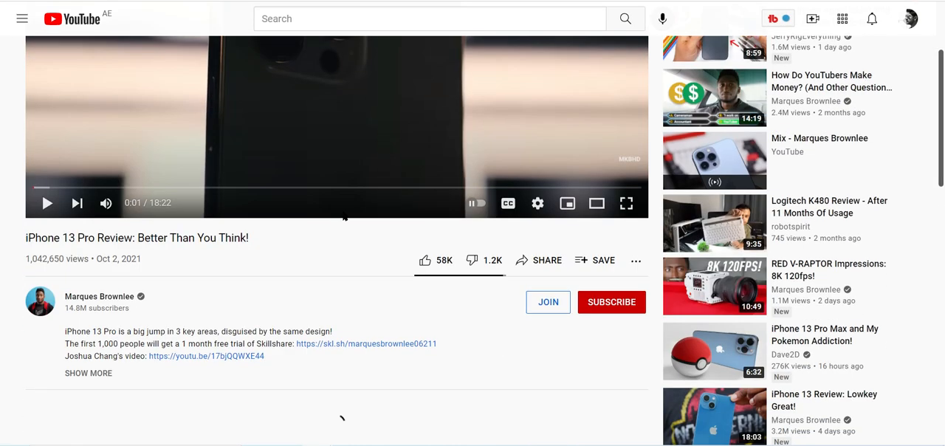
scroll(345, 216, "up", 2)
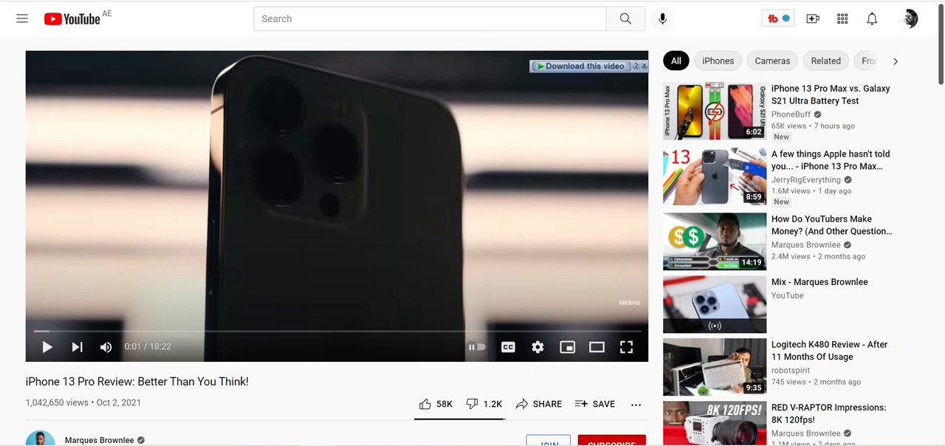
left_click(591, 1)
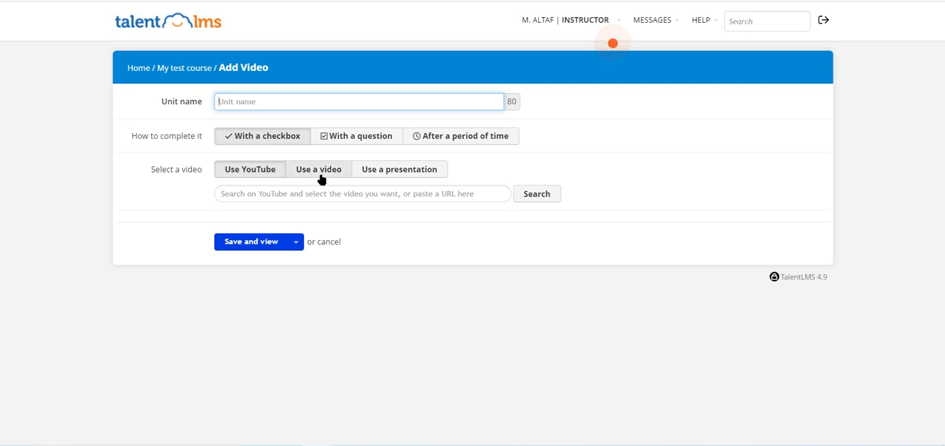
left_click(253, 193)
type("https://www.youtube.com/watch?v=TnkdoEZhTbc")
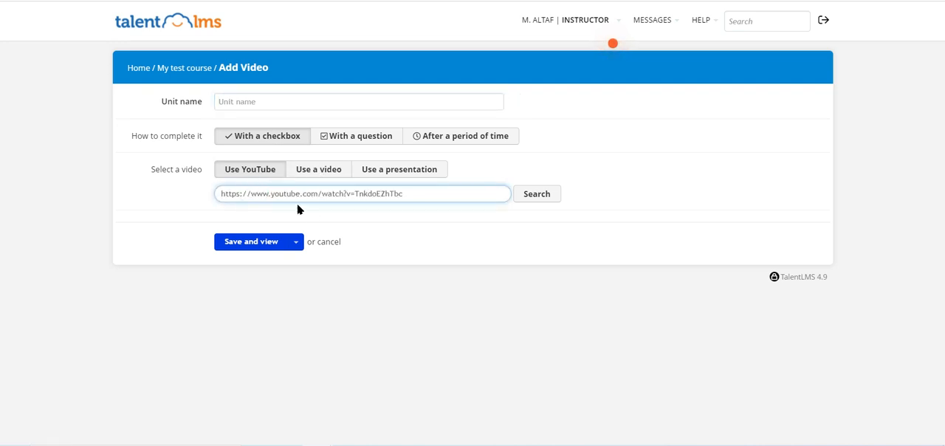
left_click(545, 194)
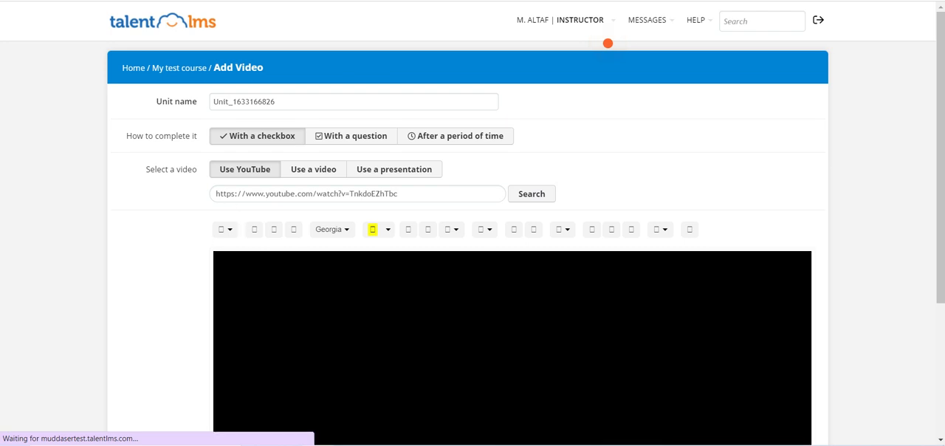
scroll(381, 317, "down", 3)
scroll(399, 307, "up", 2)
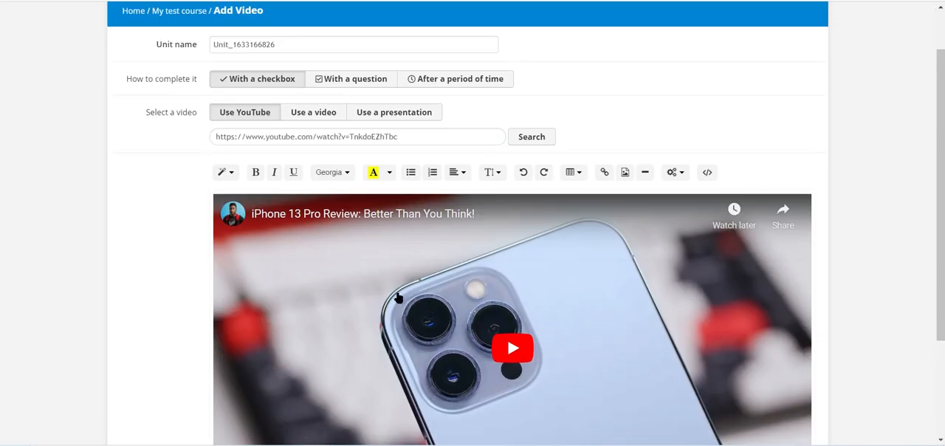
- Rename the video unit as "Iphone 13 introduction"
double_click(322, 42)
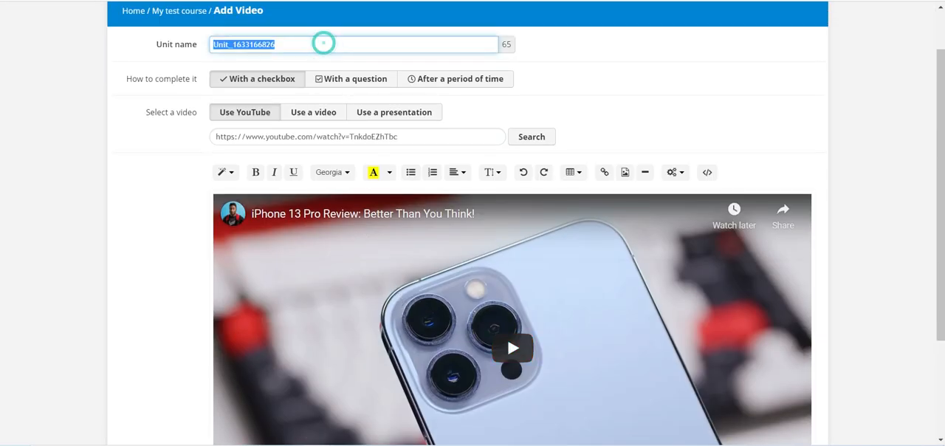
type("Iphon")
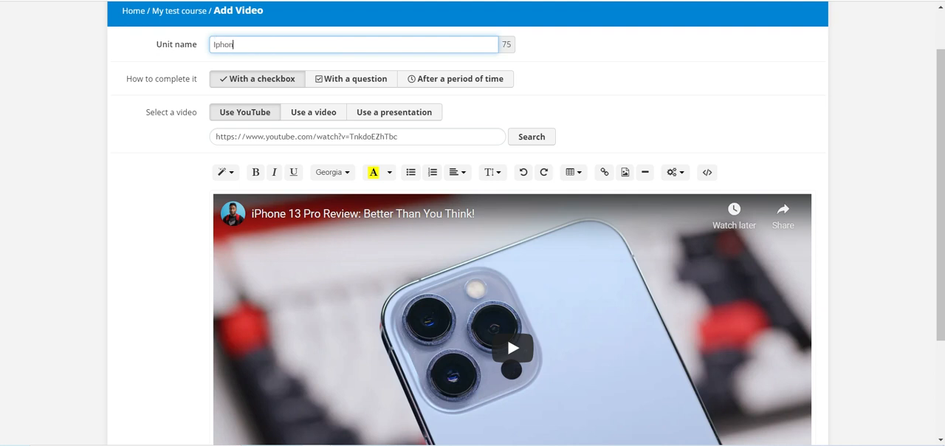
type("e 13 introduction")
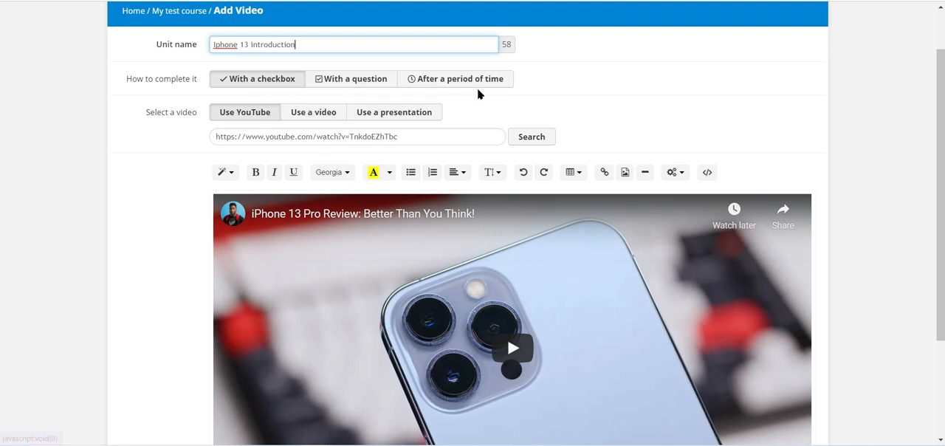
- Try the With a question completion method for the video unit and review the form
scroll(169, 137, "down", 2)
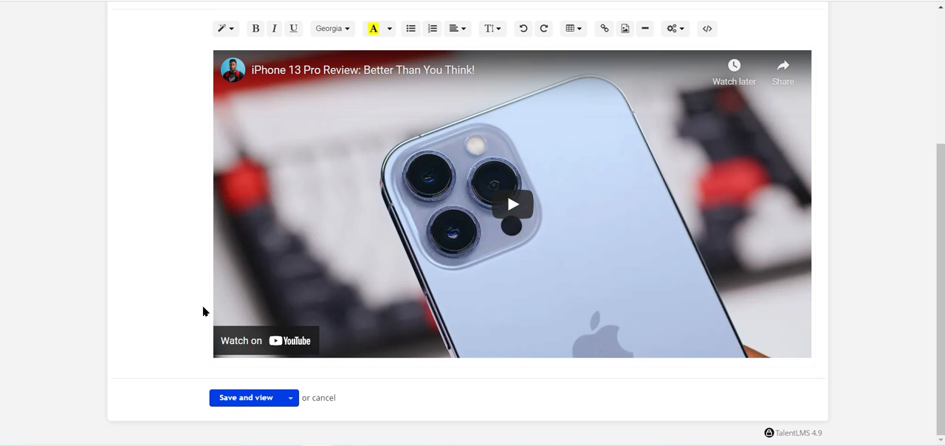
scroll(284, 302, "up", 3)
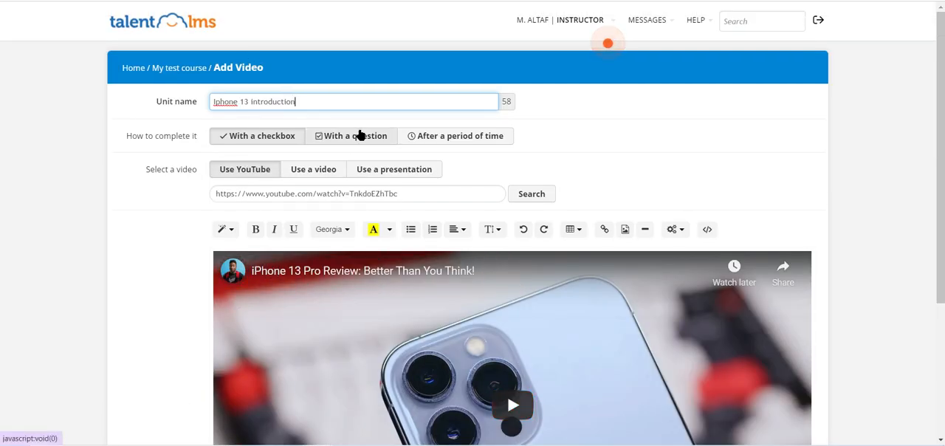
left_click(359, 135)
scroll(214, 310, "down", 3)
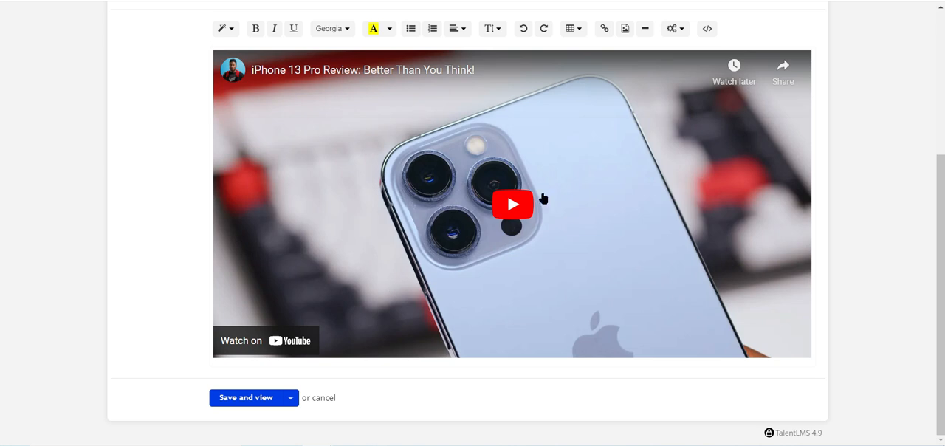
scroll(469, 246, "up", 3)
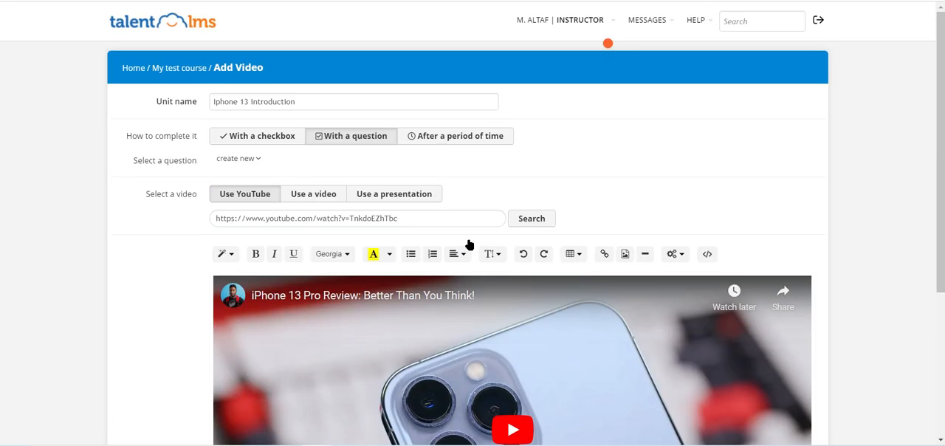
scroll(529, 178, "down", 3)
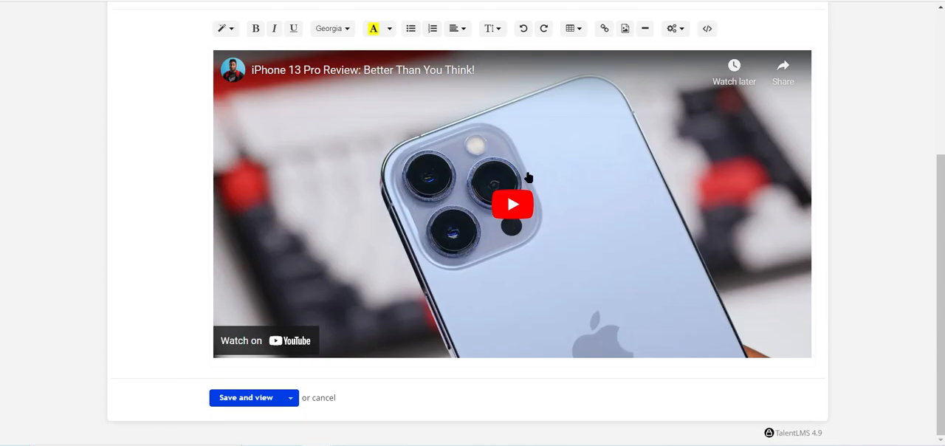
scroll(517, 207, "up", 3)
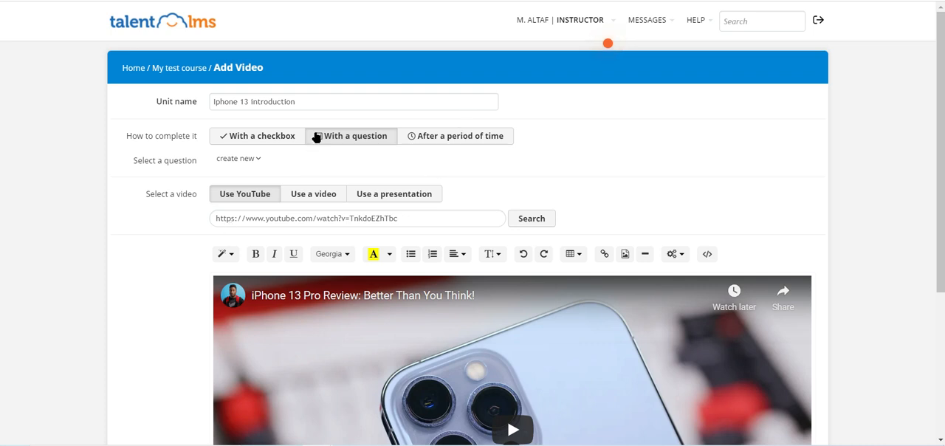
- Set the video unit to be completed After a period of time and open its time limit in seconds for editing
left_click(422, 136)
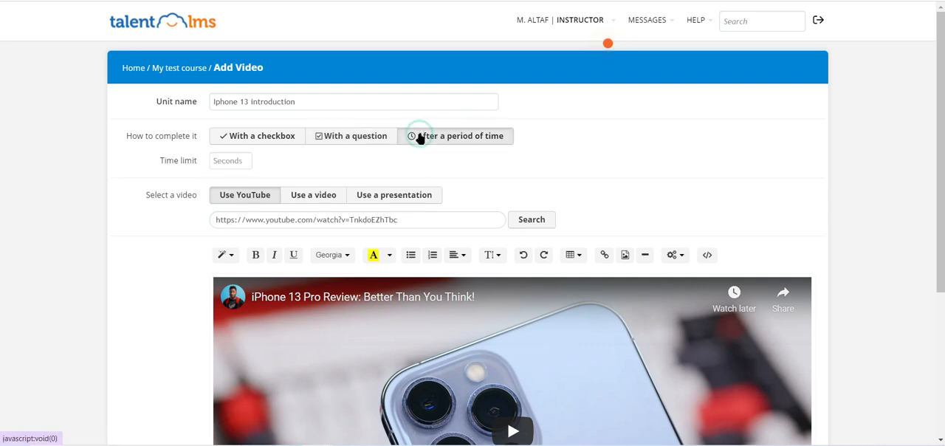
scroll(223, 219, "down", 1)
scroll(223, 219, "down", 3)
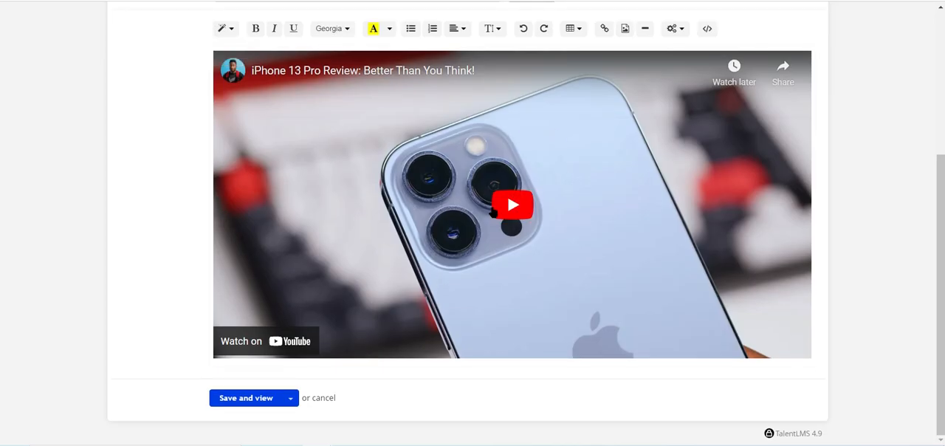
left_click(512, 205)
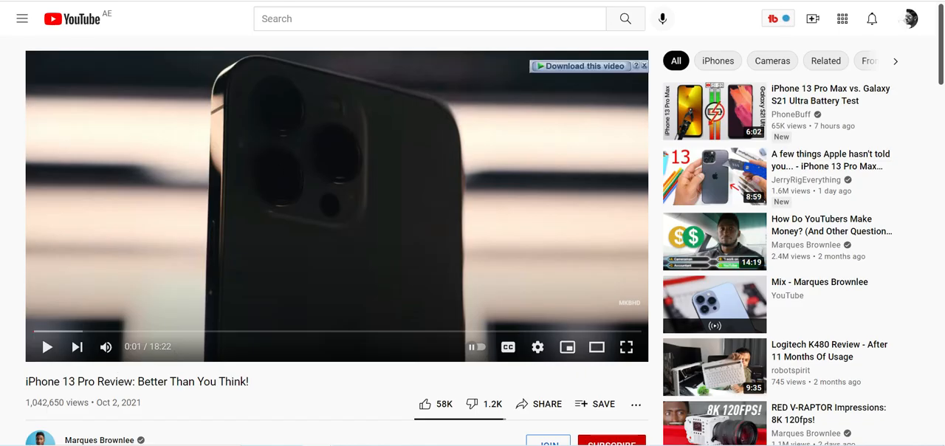
key("ctrl+shift+Tab")
scroll(382, 85, "up", 3)
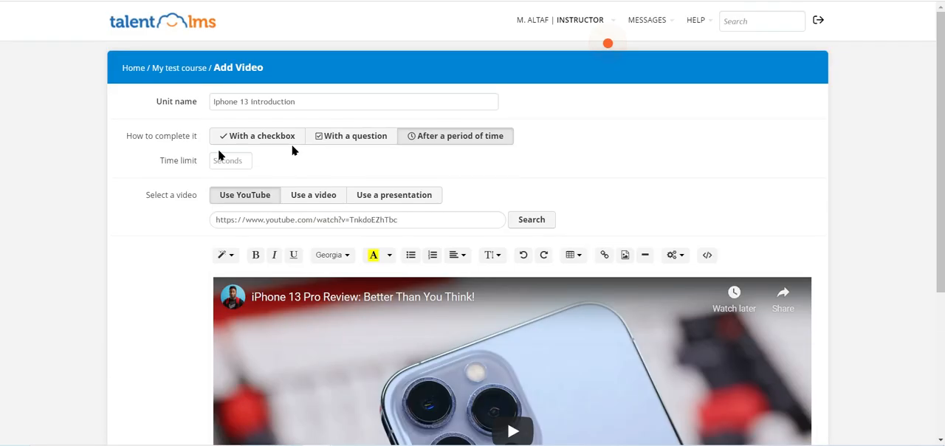
left_click(228, 160)
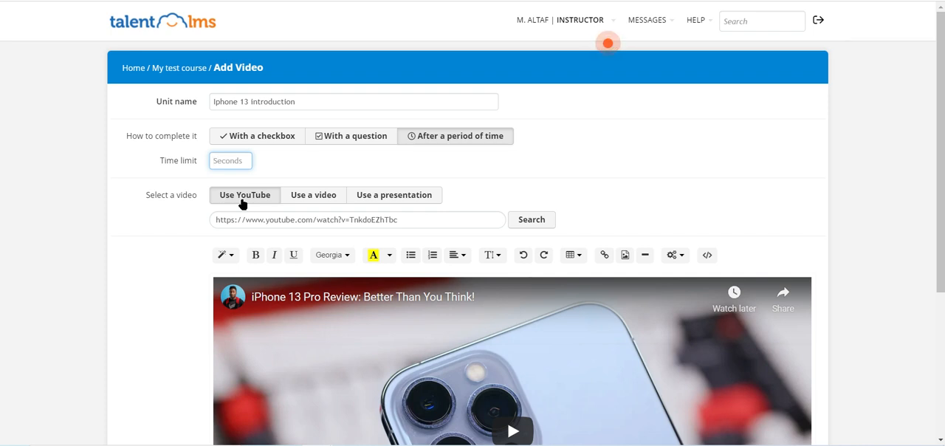
- Set the video unit's time limit to 600 seconds and review the rest of the form
type("600")
left_click(122, 215)
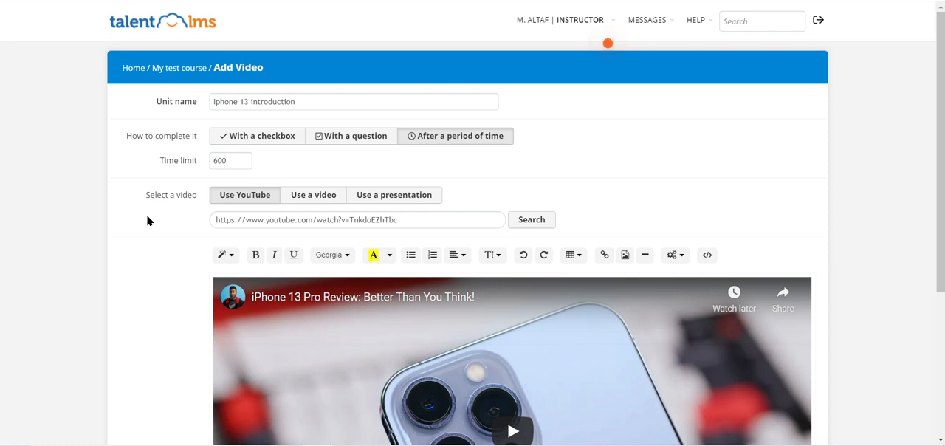
scroll(146, 215, "down", 2)
scroll(352, 115, "down", 1)
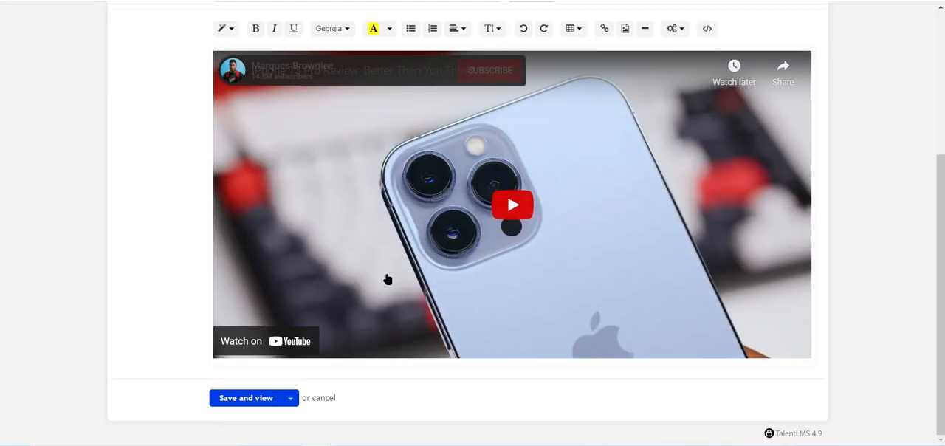
scroll(343, 111, "up", 2)
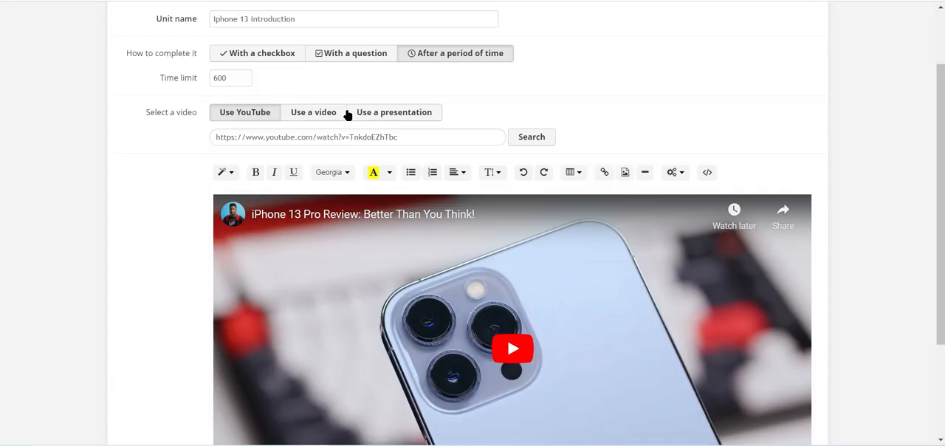
- Try the Use a video source for the unit and review its upload and recording options
left_click(331, 113)
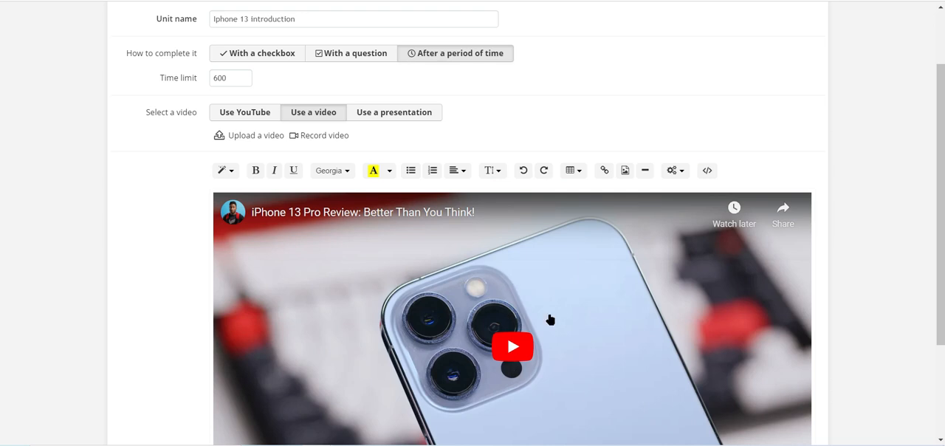
scroll(490, 264, "down", 2)
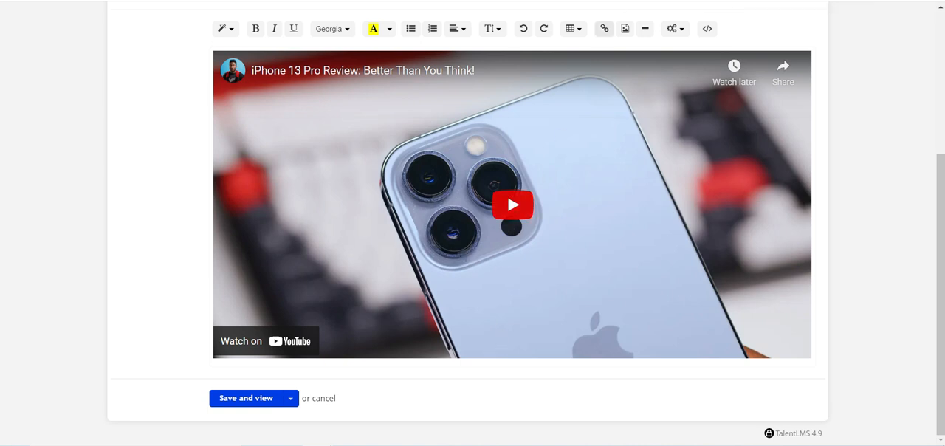
scroll(561, 128, "up", 3)
scroll(561, 129, "down", 2)
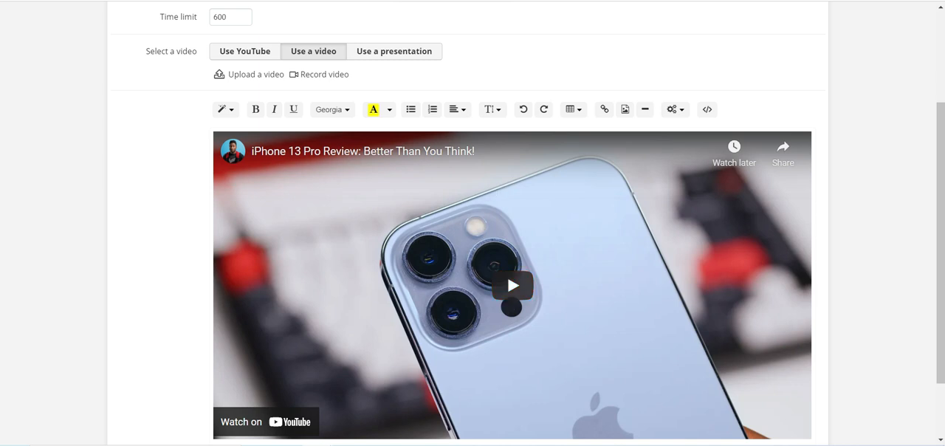
- View the iPhone 13 Pro review's YouTube page and return to the video unit form
left_click(765, 0)
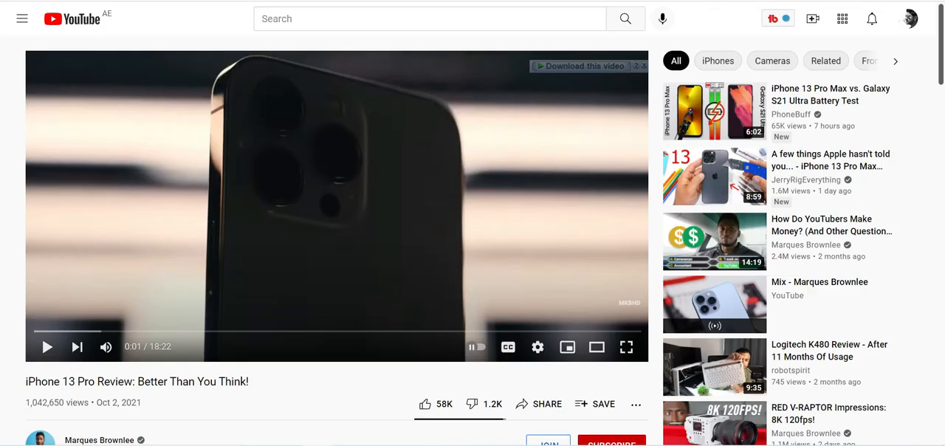
left_click(295, 1)
scroll(445, 166, "down", 2)
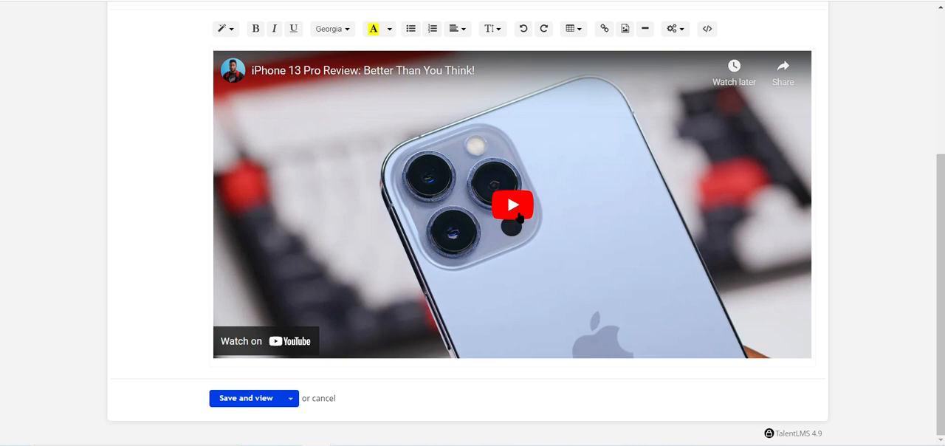
- Examine the Record video and Upload a video options, including the accepted file types and maximum file size
scroll(519, 216, "up", 3)
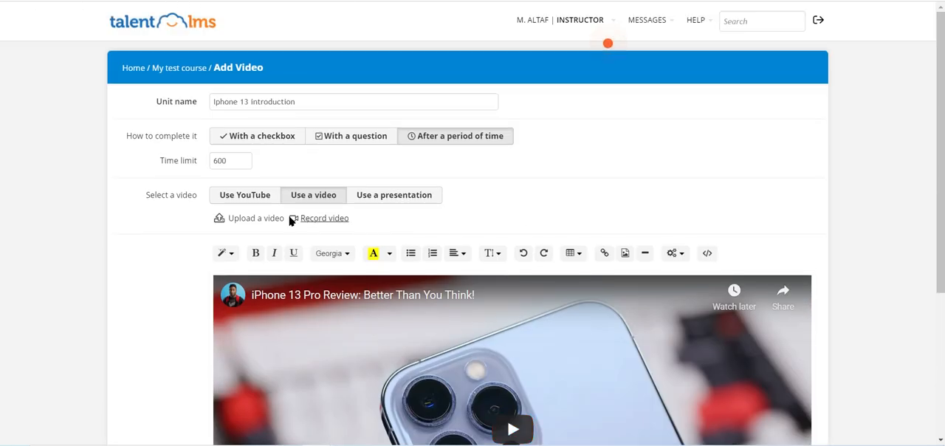
scroll(248, 230, "down", 3)
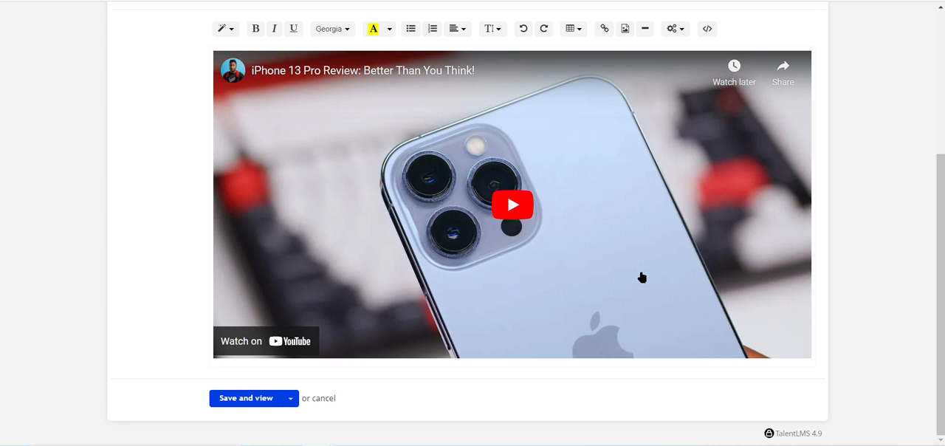
scroll(642, 277, "up", 3)
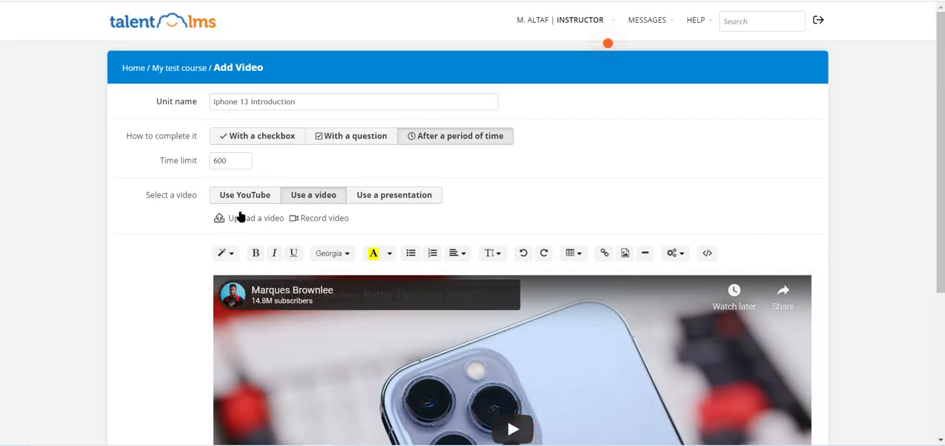
scroll(61, 154, "down", 3)
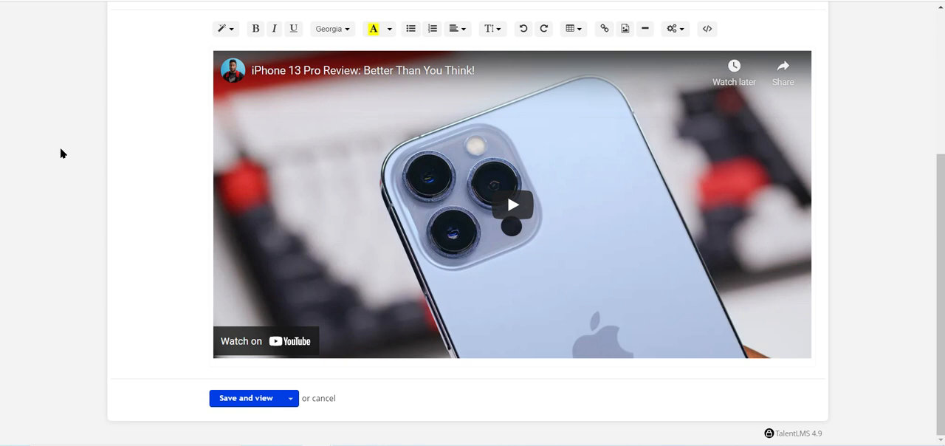
scroll(60, 151, "up", 3)
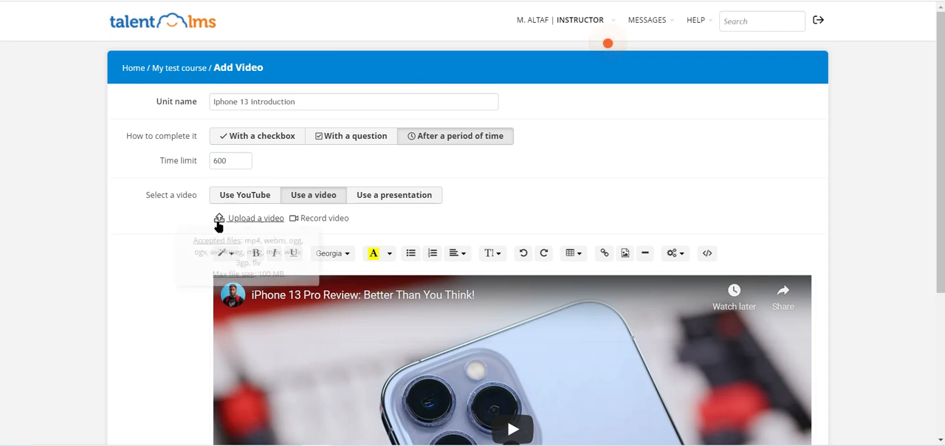
scroll(152, 245, "down", 3)
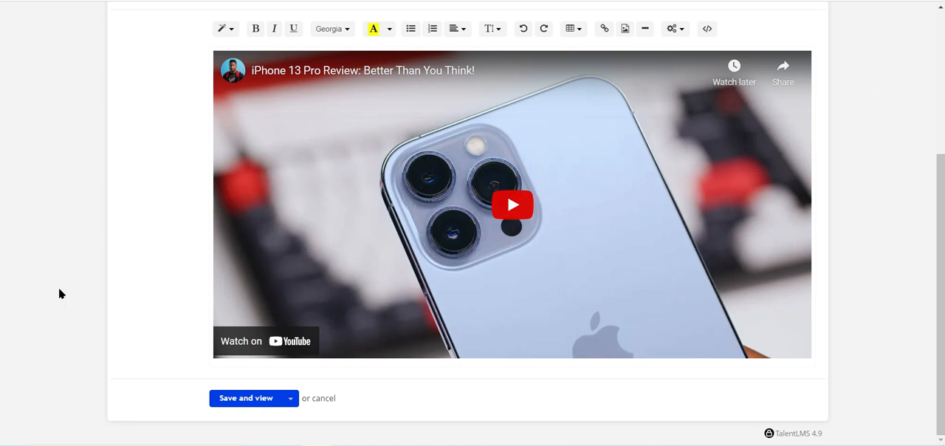
scroll(74, 273, "up", 3)
scroll(188, 136, "down", 1)
scroll(416, 173, "down", 3)
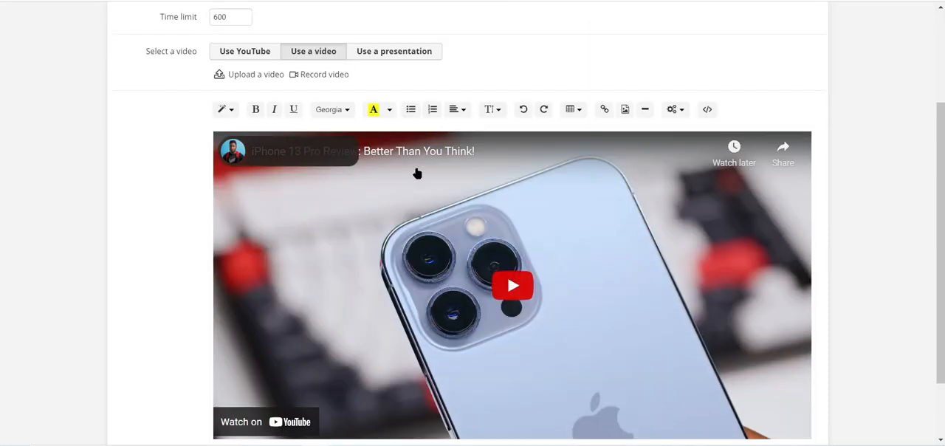
scroll(141, 45, "up", 3)
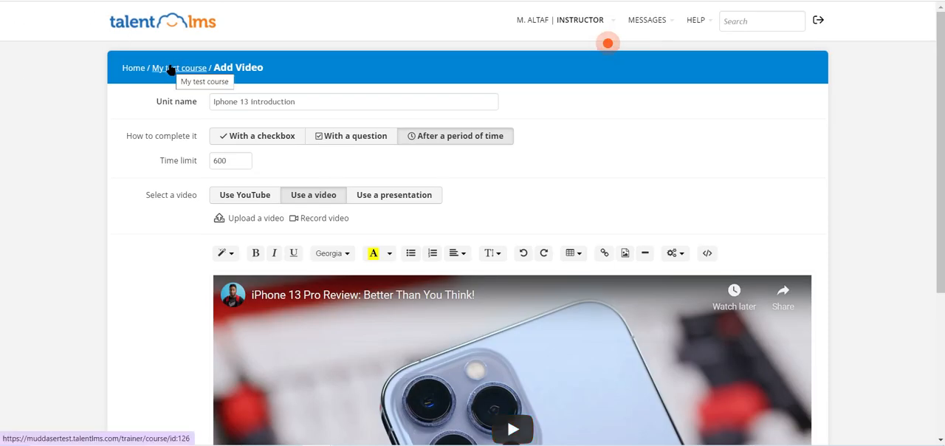
- Return to My test course and discard the unsaved video unit
left_click(171, 67)
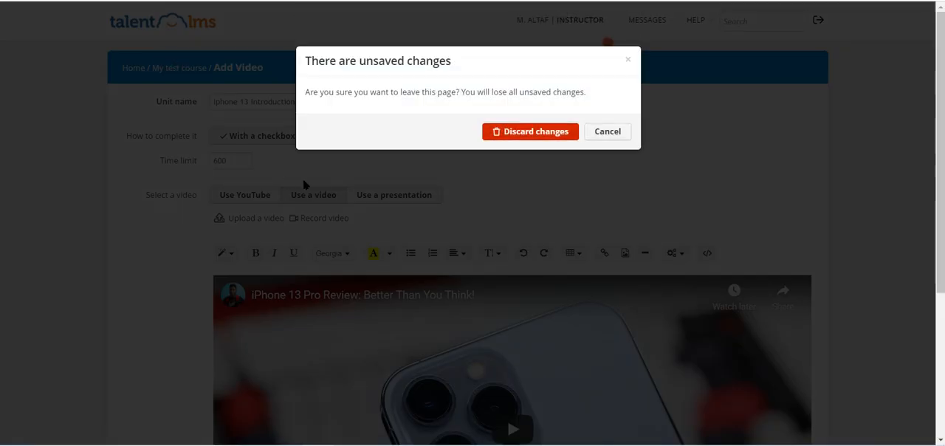
left_click(539, 130)
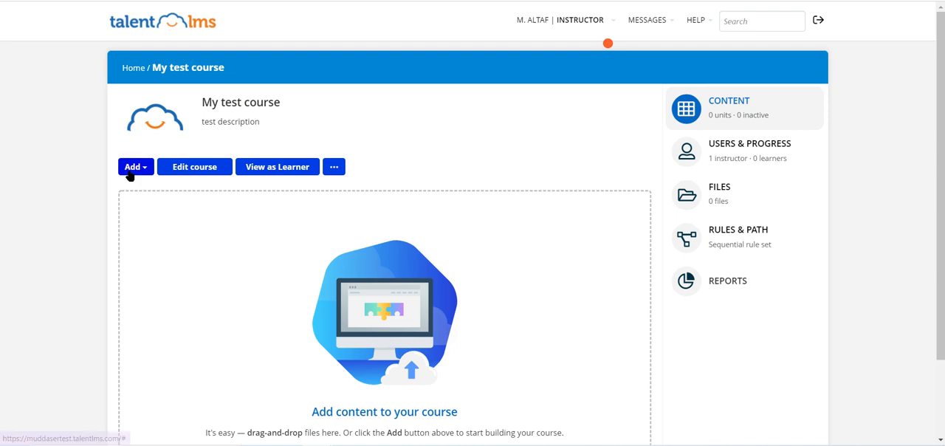
- Start a new Content unit in My test course and name it "Part1"
left_click(130, 168)
scroll(130, 174, "down", 1)
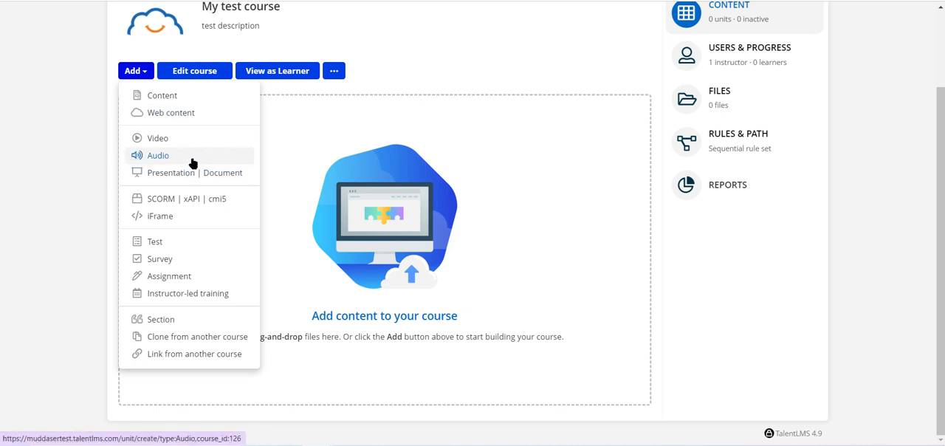
left_click(158, 87)
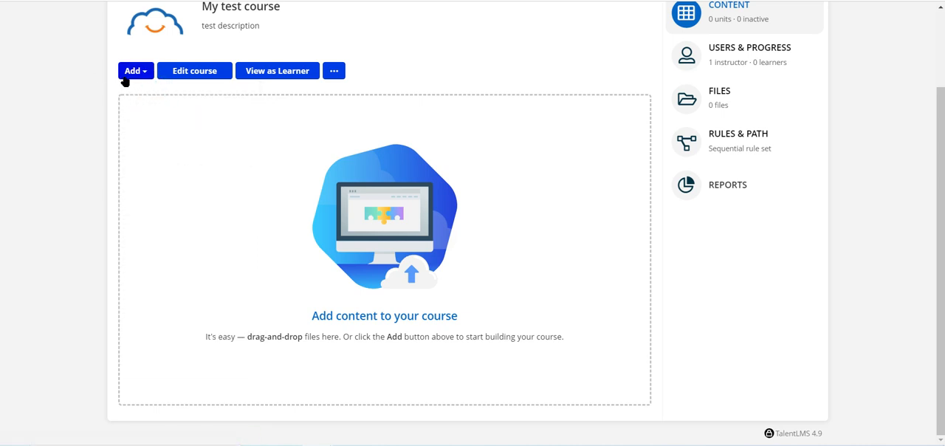
left_click(124, 78)
left_click(153, 98)
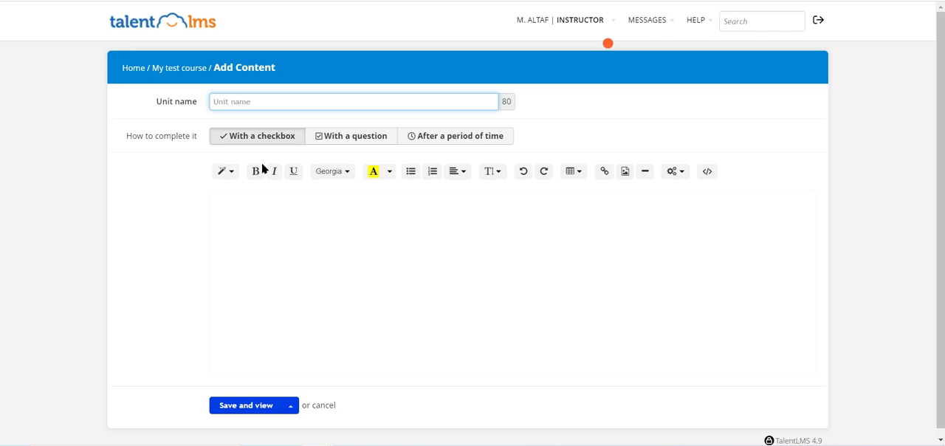
type("Part2")
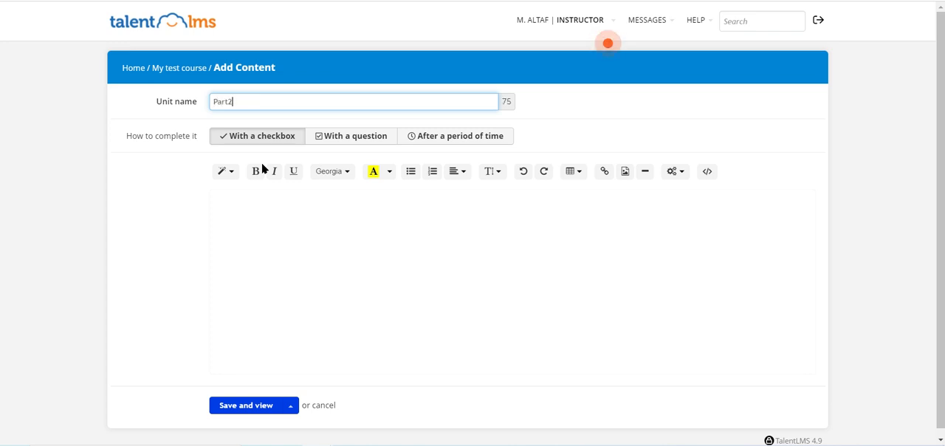
- Enter "Part 1" as the unit's body text and save it, returning to the units list
left_click(307, 209)
left_click(283, 215)
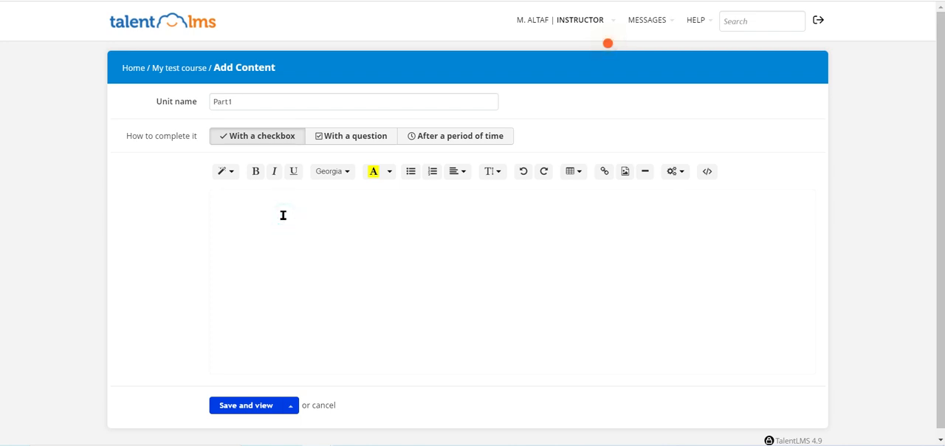
type("Part 1")
left_click(290, 405)
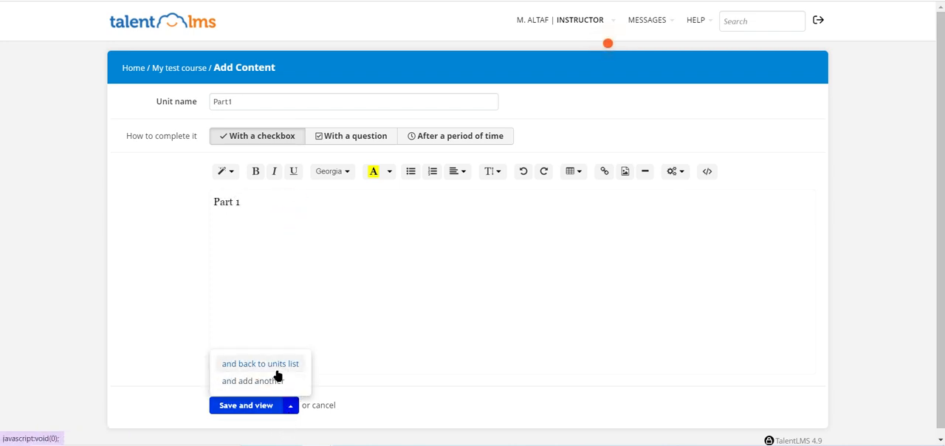
left_click(247, 366)
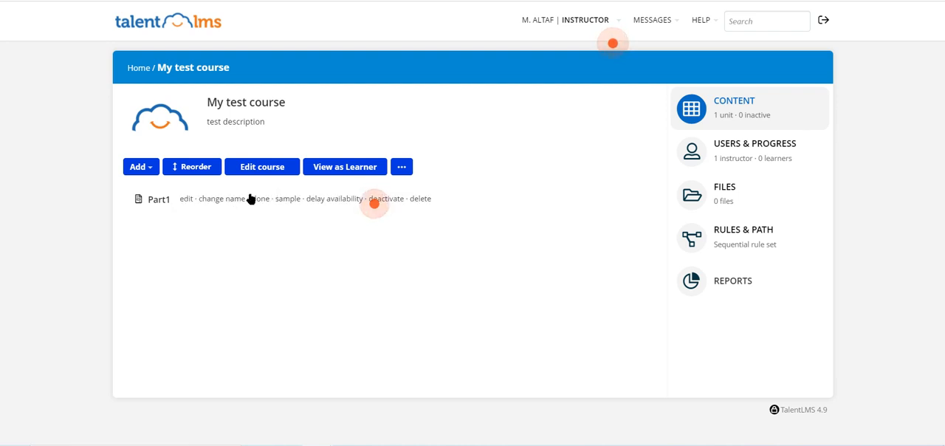
- View the form for adding a test to the course and return to the course page without saving
left_click(144, 164)
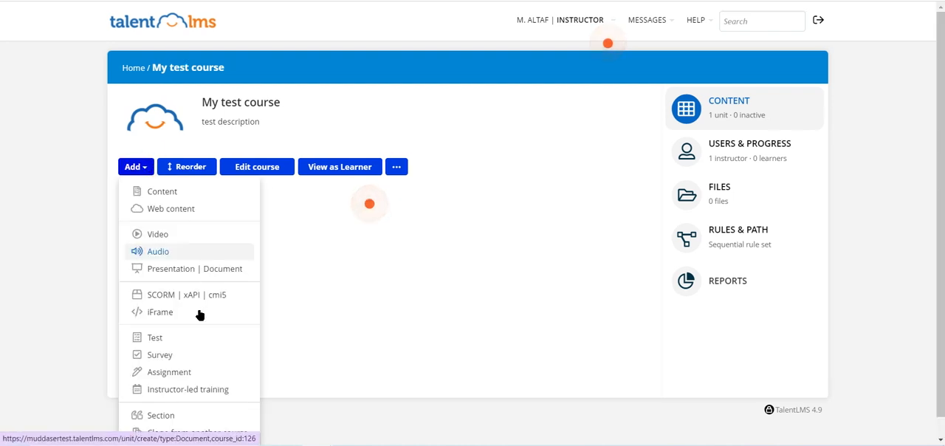
left_click(161, 338)
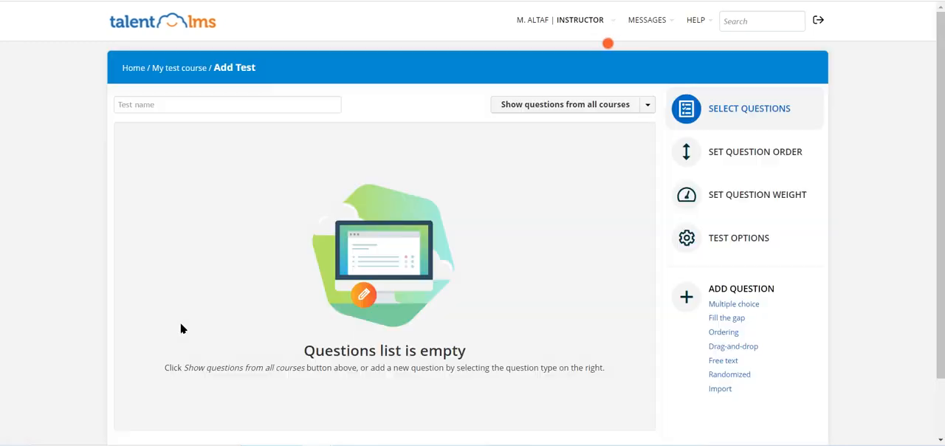
left_click(161, 67)
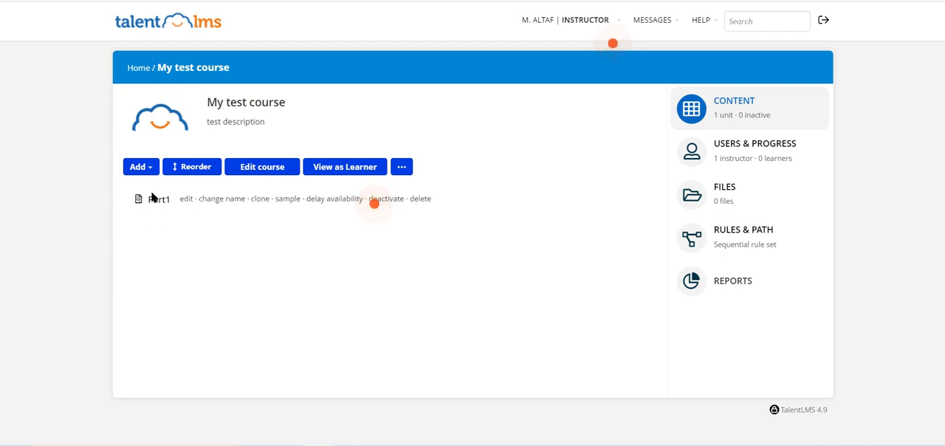
- Start another Content unit in the course and name it "New part coming soon"
mouse_move(143, 207)
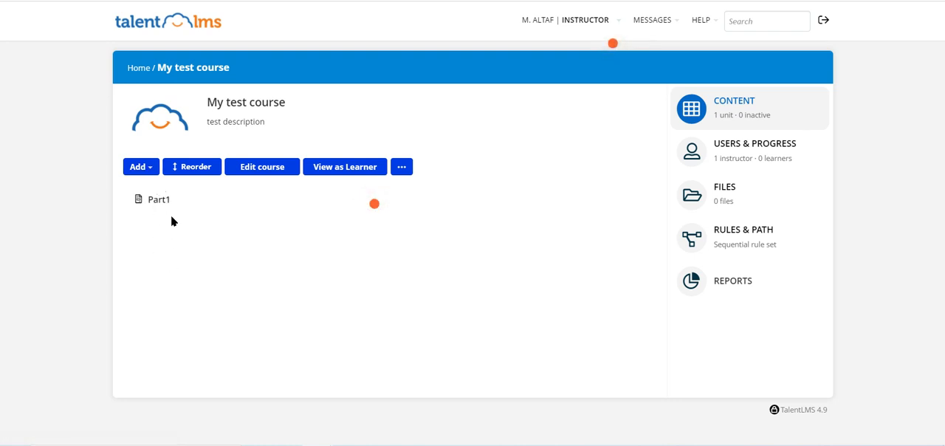
mouse_move(200, 189)
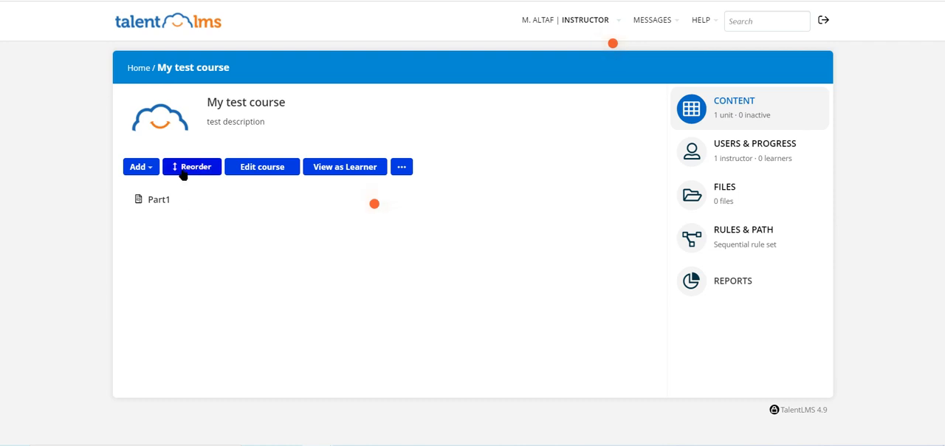
left_click(137, 168)
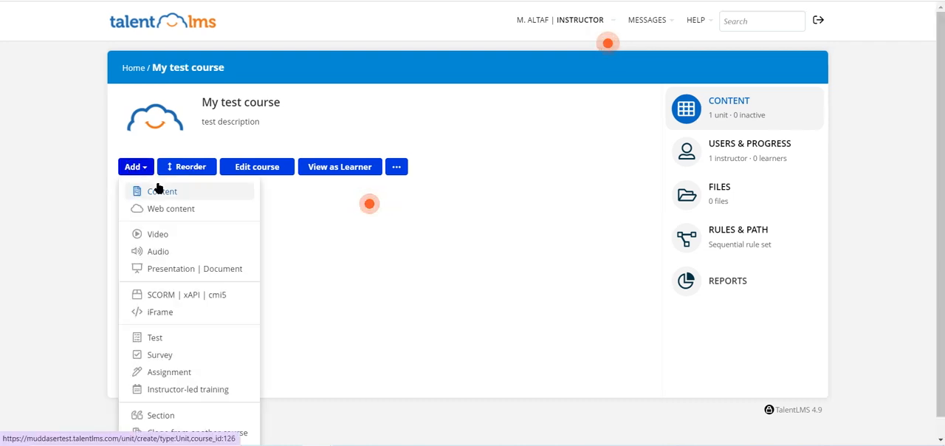
left_click(157, 192)
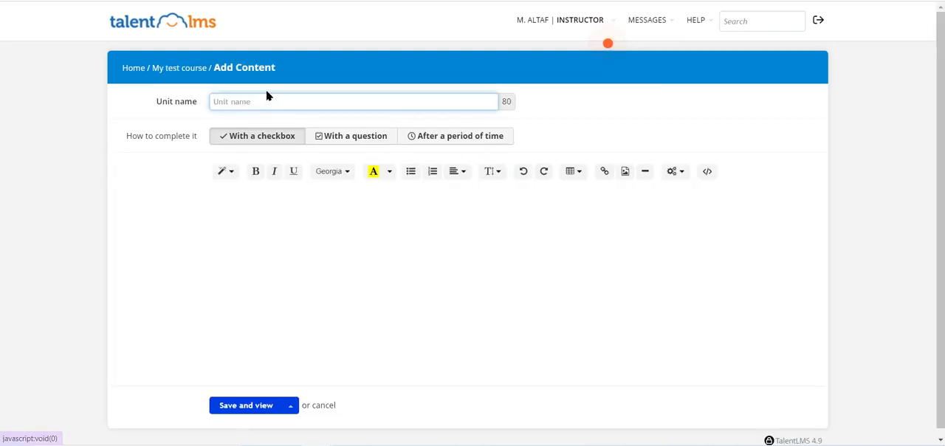
type("New")
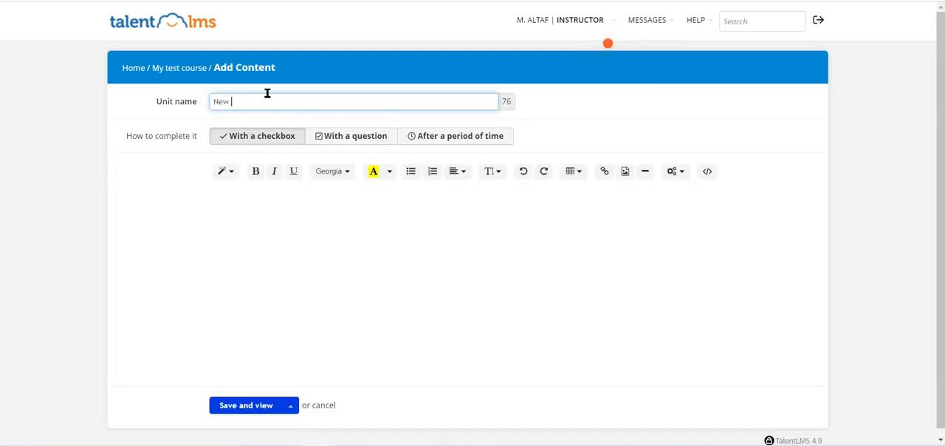
type(" part coming soon")
- Copy the unit name "New part coming soon" into the unit's body text and save it, returning to the units list
left_click_drag(377, 90, 124, 91)
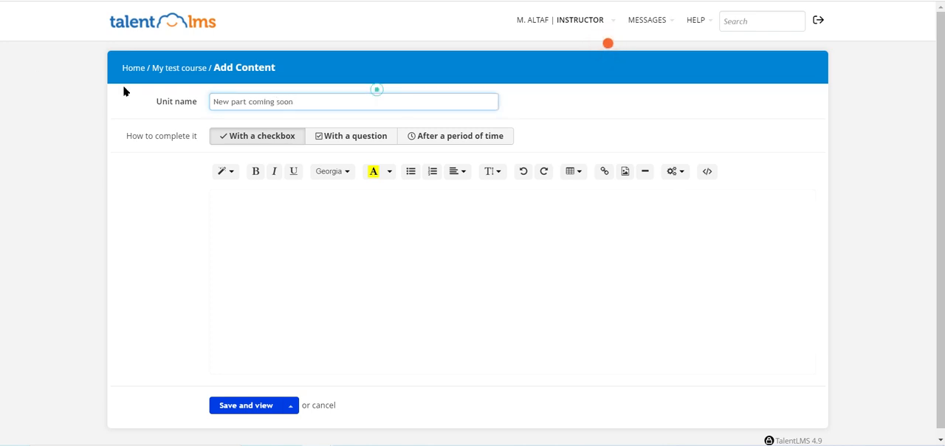
triple_click(237, 110)
key("ctrl+c")
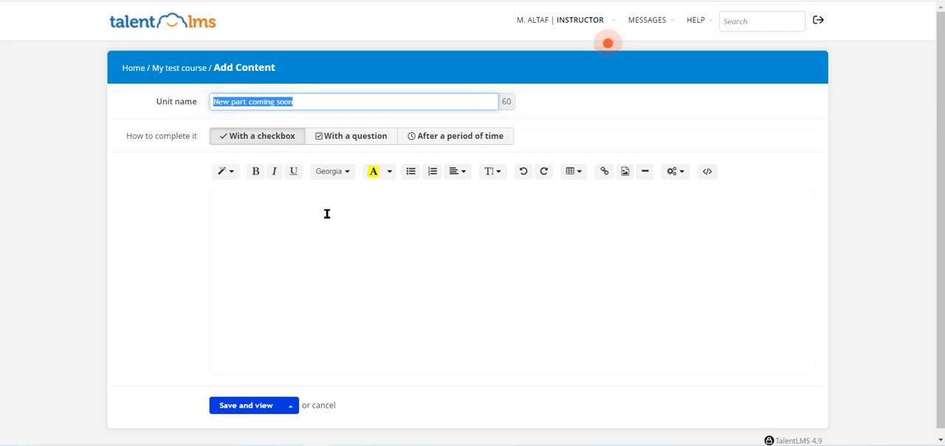
left_click(330, 216)
key("ctrl+v")
left_click(290, 408)
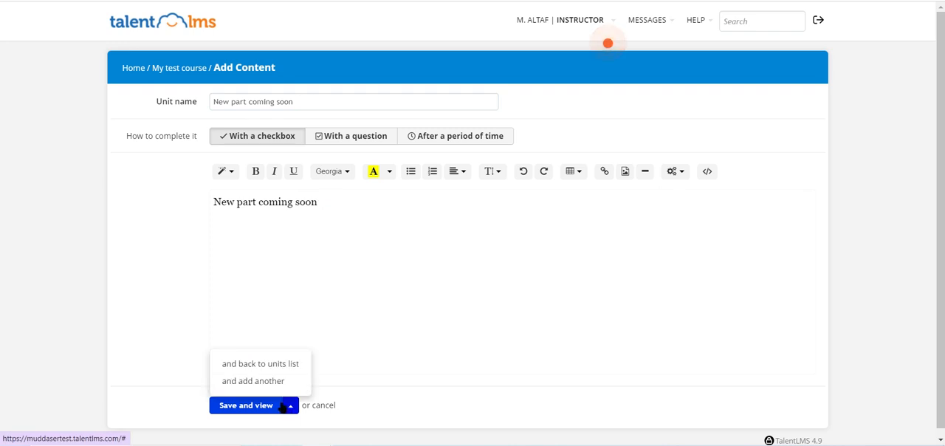
left_click(267, 403)
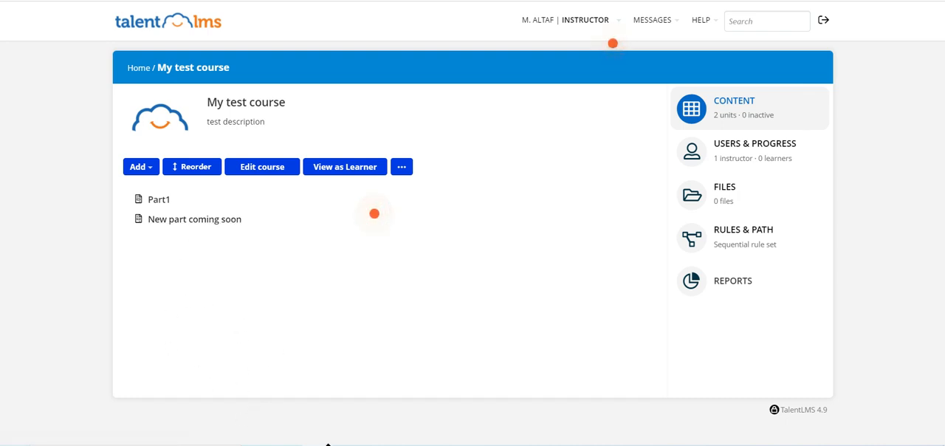
- Add a section to My test course and reorder the contents so "New part coming soon" sits under Section 1
mouse_move(372, 225)
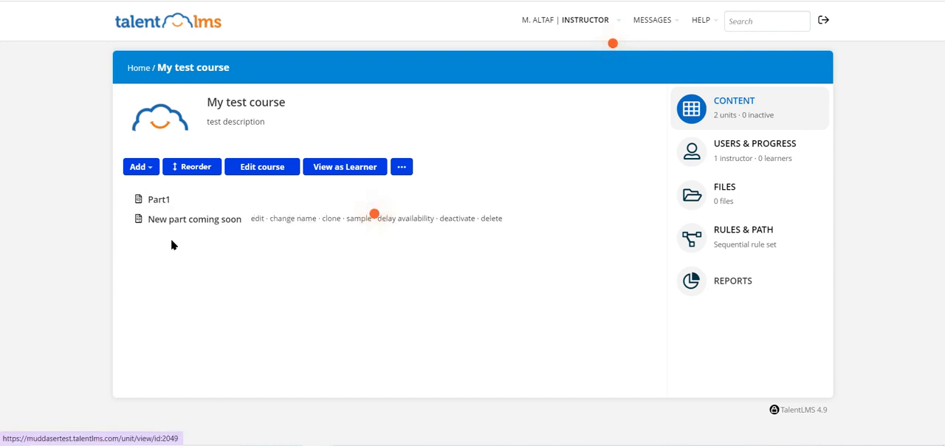
left_click(145, 172)
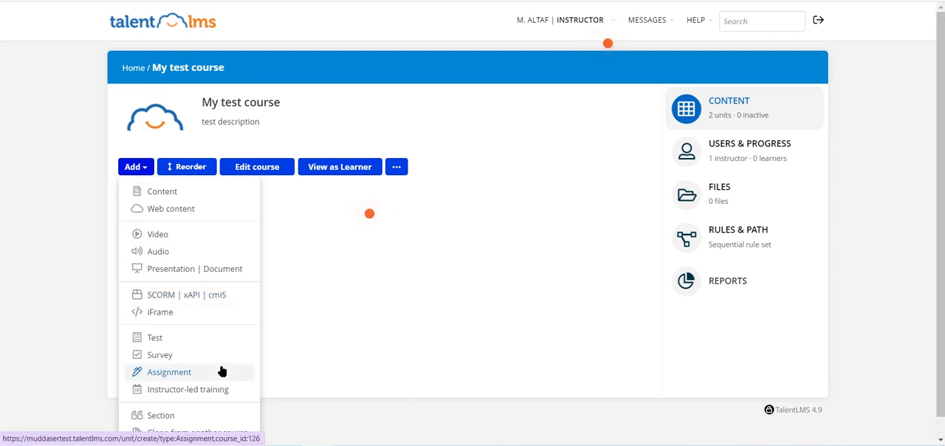
scroll(118, 427, "down", 1)
left_click(152, 393)
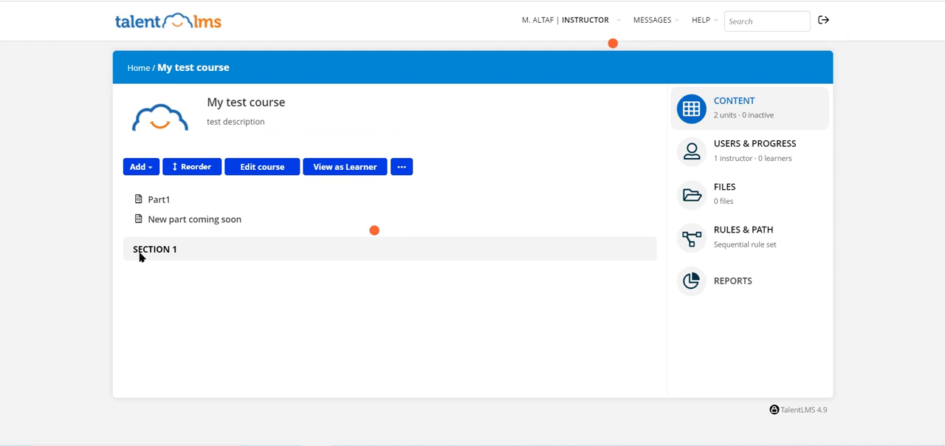
left_click(191, 169)
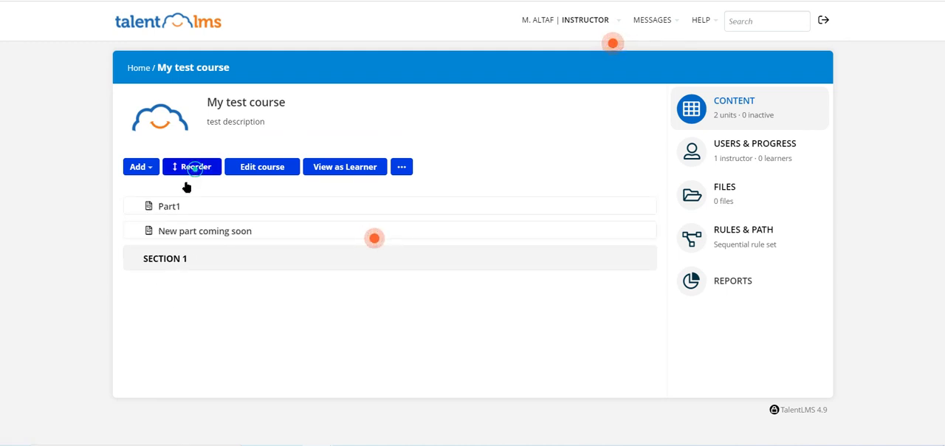
left_click_drag(140, 231, 145, 262)
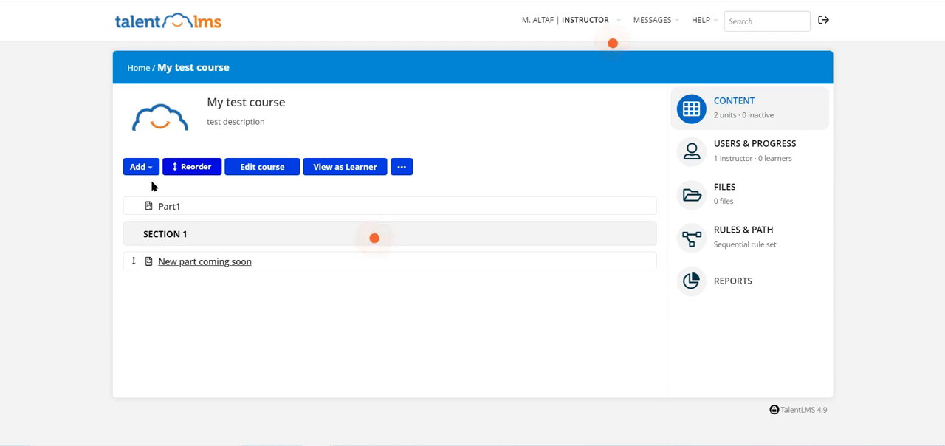
left_click(178, 177)
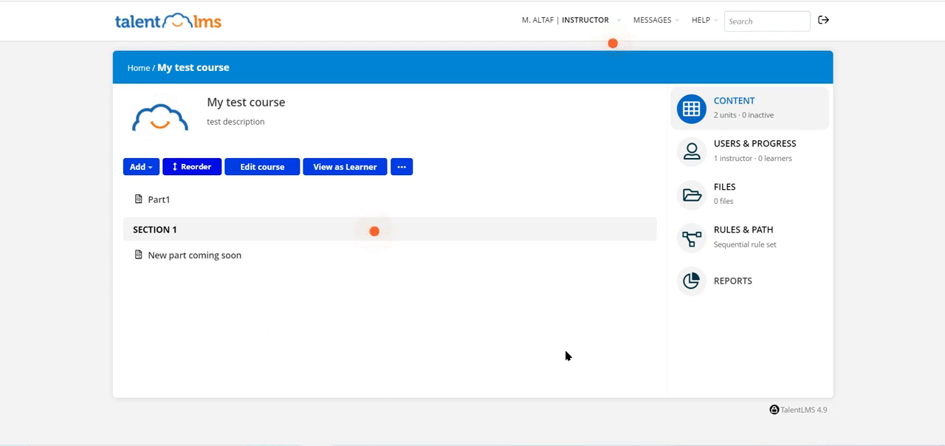
- Open the Rules & Path settings of My test course and view the options for the order in which units are shown
left_click(766, 231)
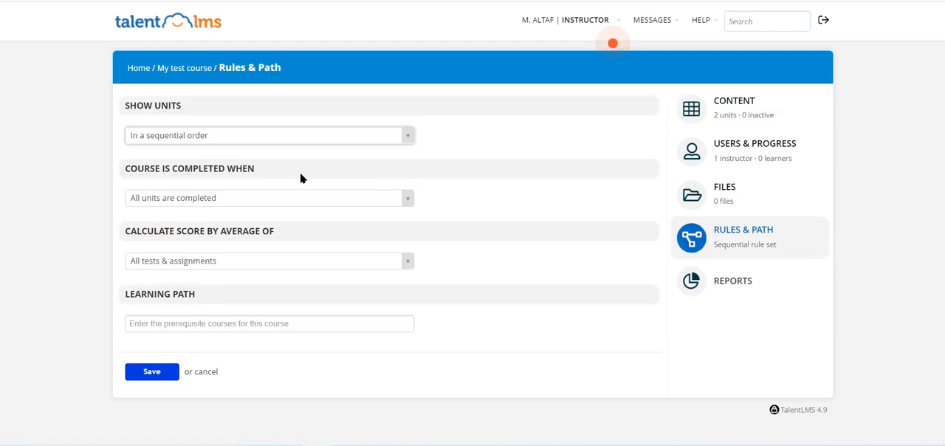
left_click(189, 143)
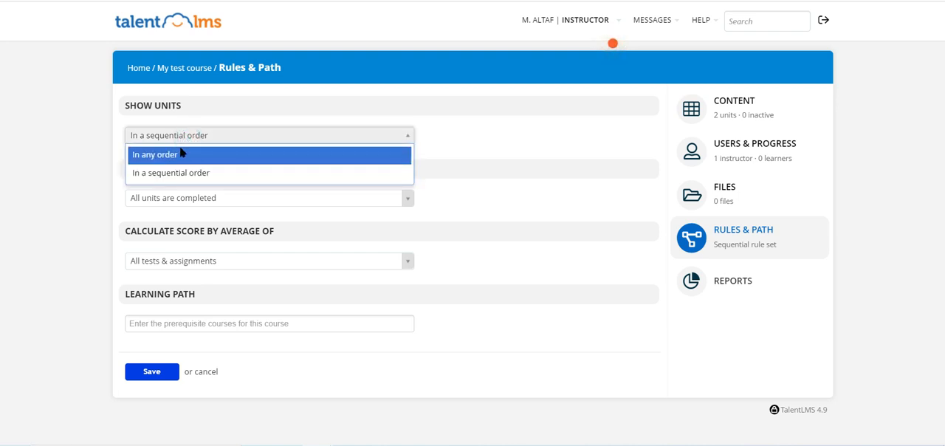
left_click(83, 152)
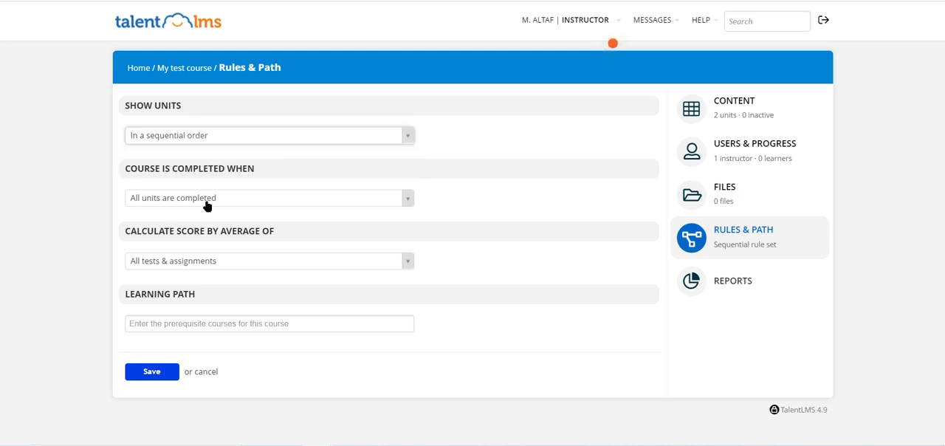
left_click(215, 135)
left_click(74, 127)
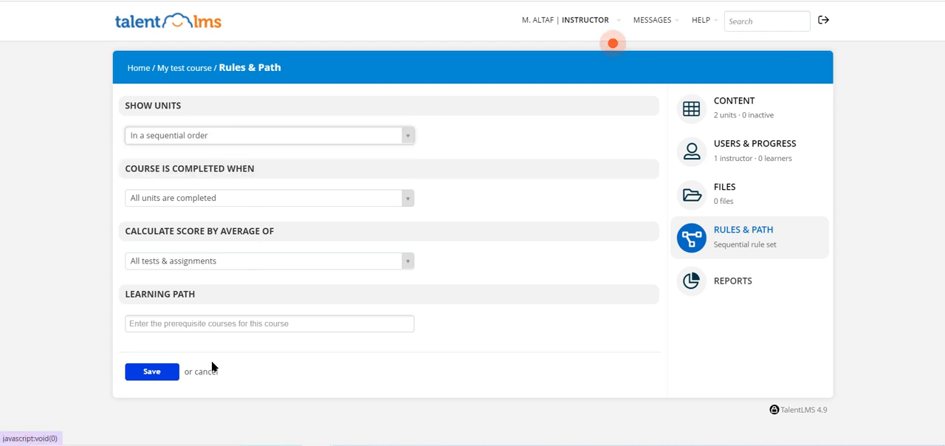
- Set Employee Training 101 (005) as the learning path prerequisite, save the rules and return to the course page
left_click(207, 322)
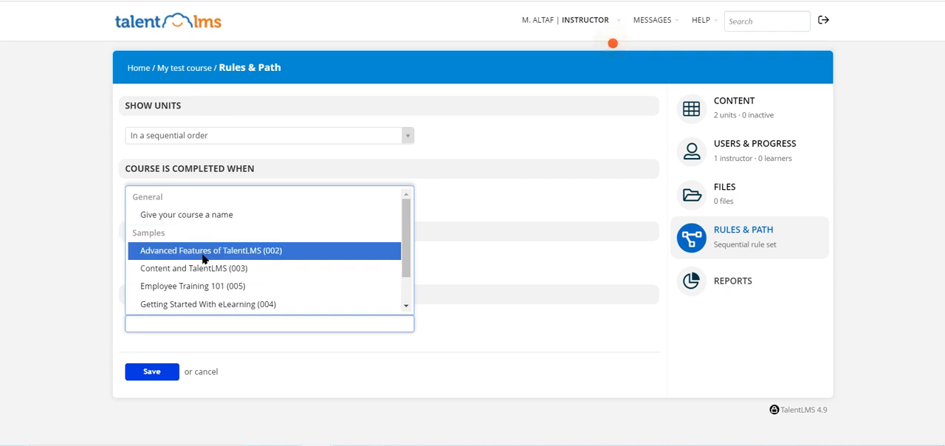
left_click(227, 289)
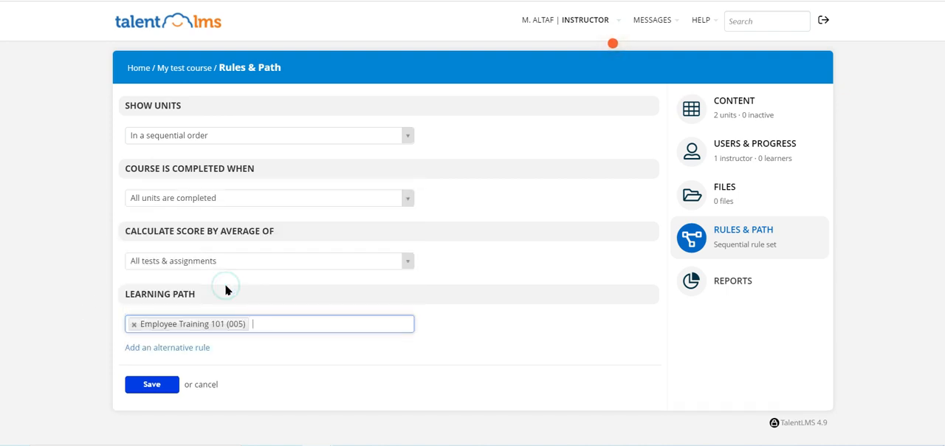
left_click(134, 385)
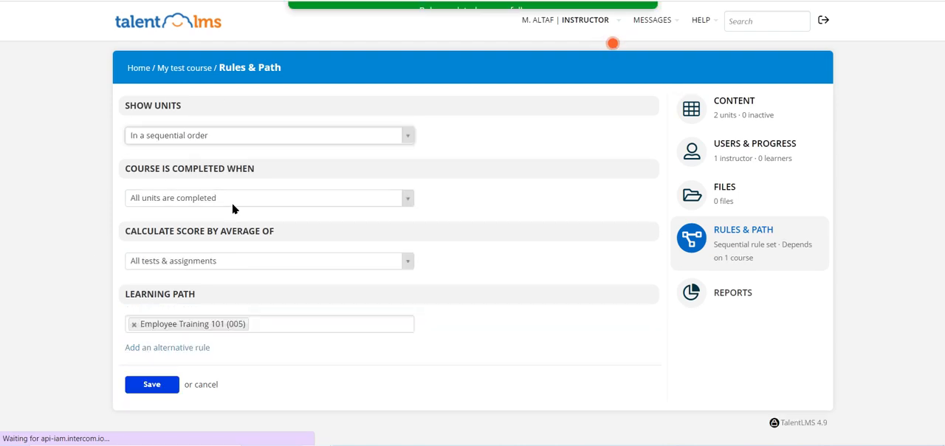
left_click(184, 67)
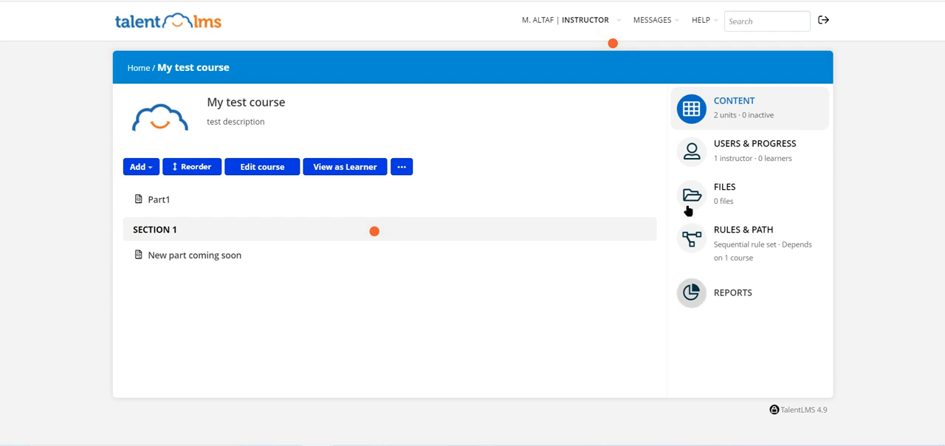
- Check the course users' progress before and after completing the Part1 and "New part coming soon" units, and return to the course page
left_click(749, 150)
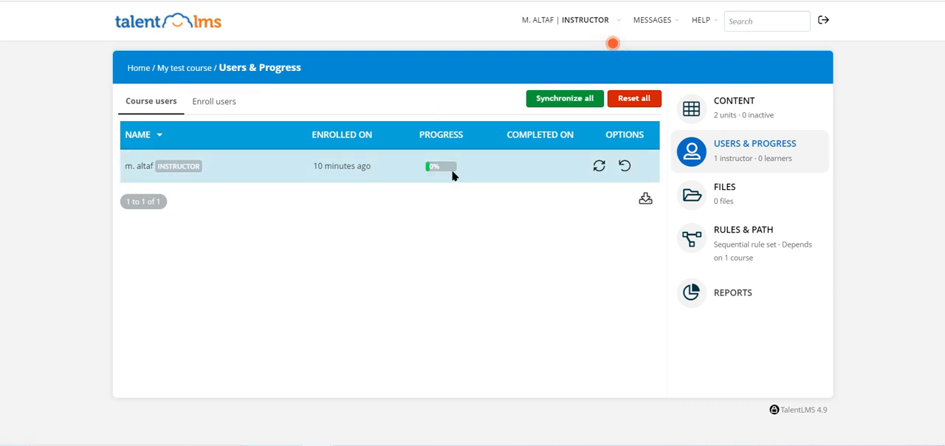
left_click(194, 69)
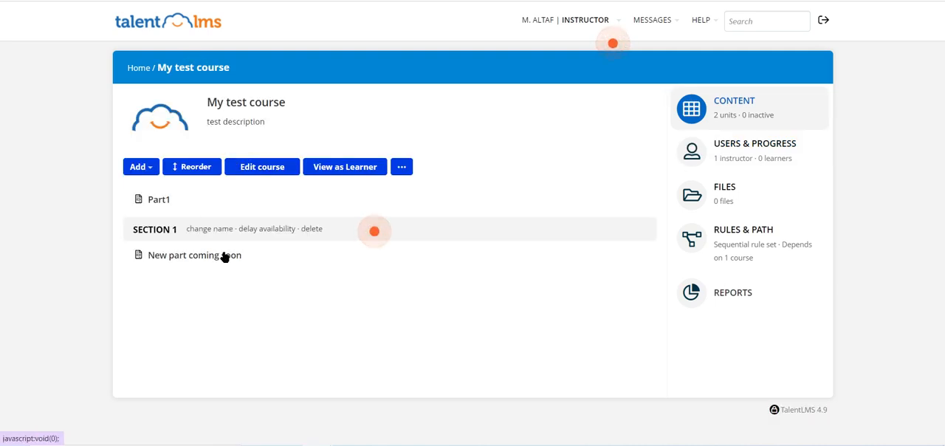
left_click(160, 203)
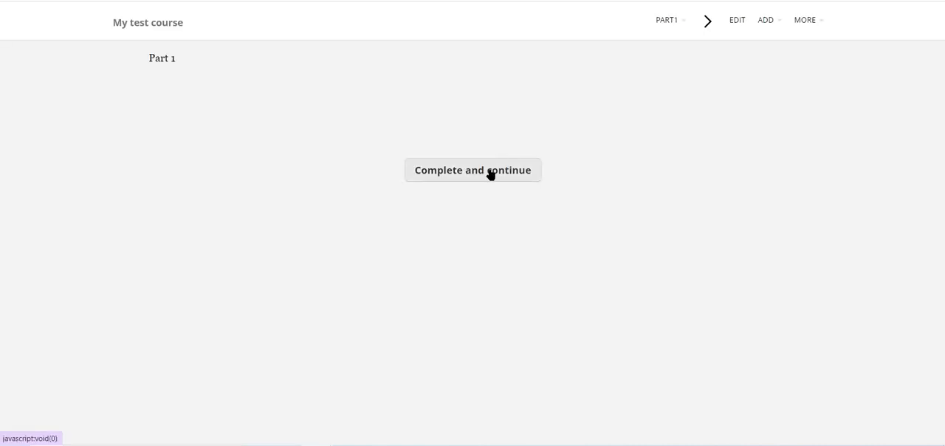
left_click(487, 174)
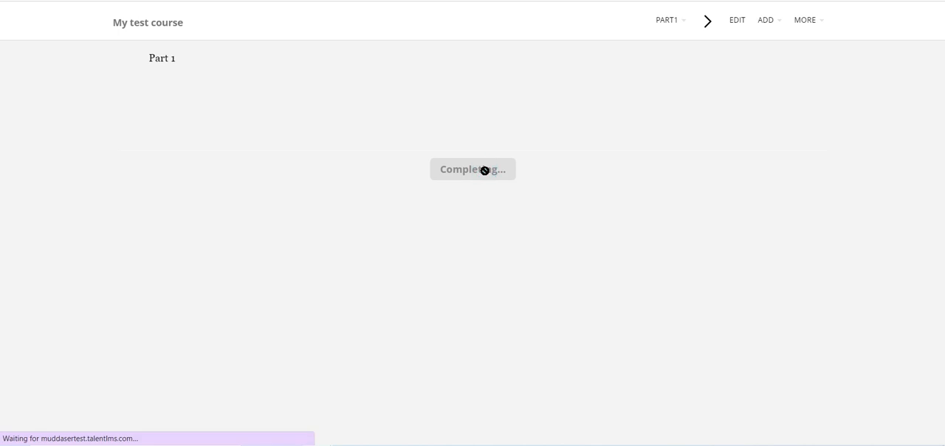
left_click(487, 175)
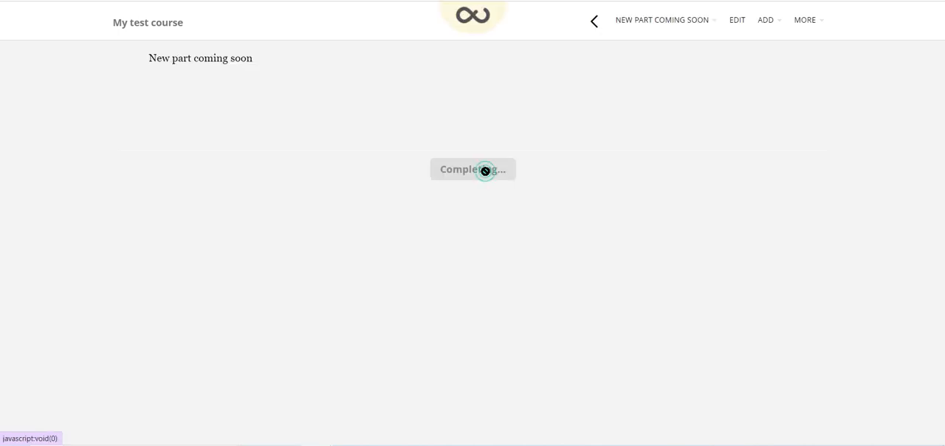
left_click(177, 23)
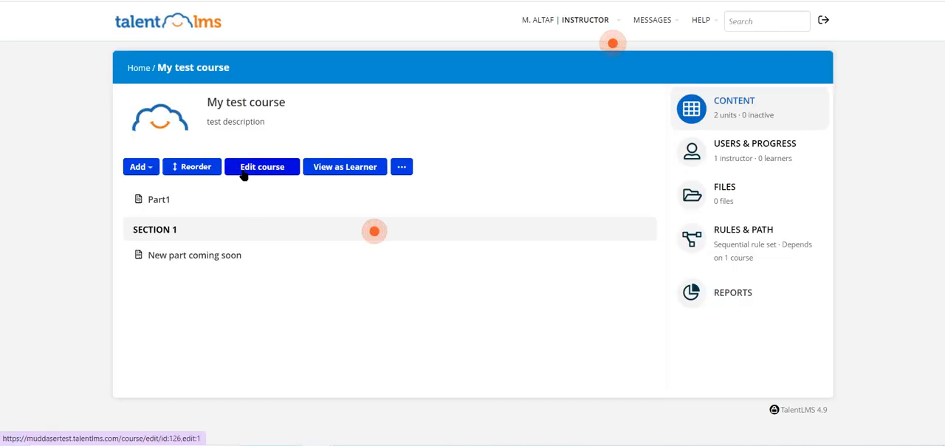
left_click(771, 147)
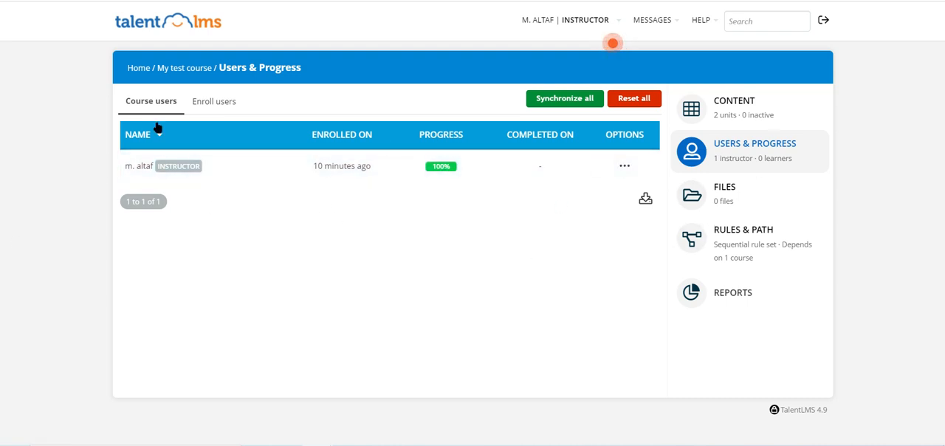
left_click(172, 67)
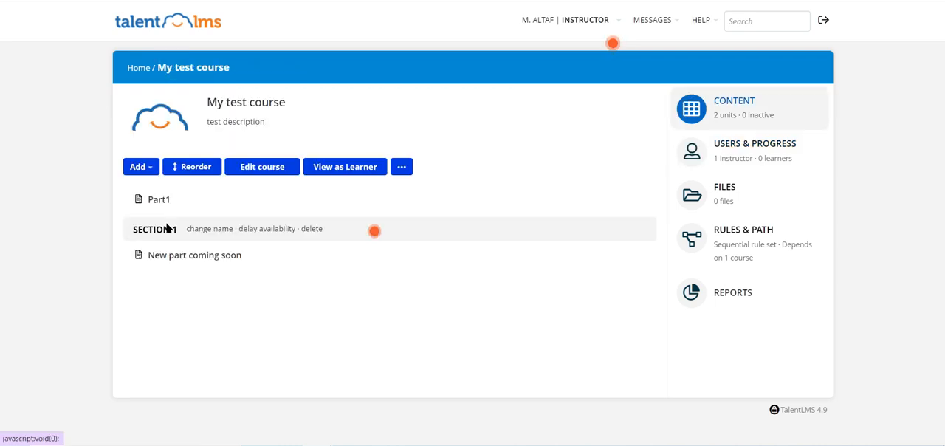
- Add a Content unit named "part3" with the body text "part3" and save it, returning to the units list
left_click(134, 167)
left_click(166, 194)
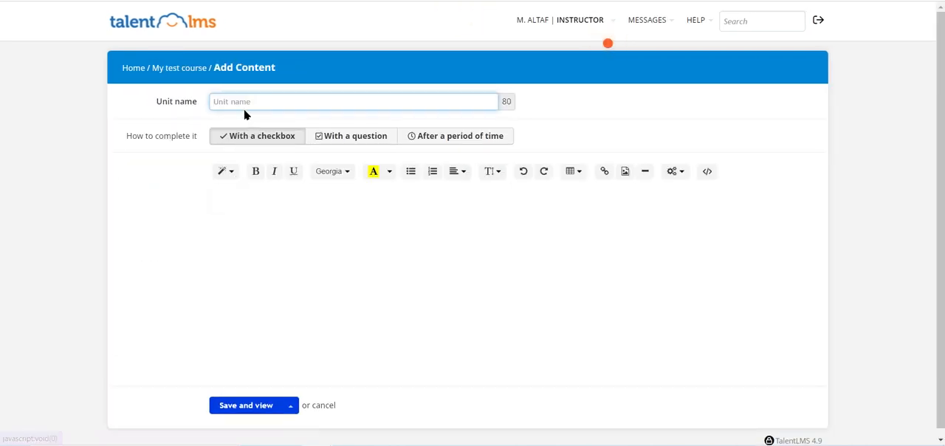
type("part3")
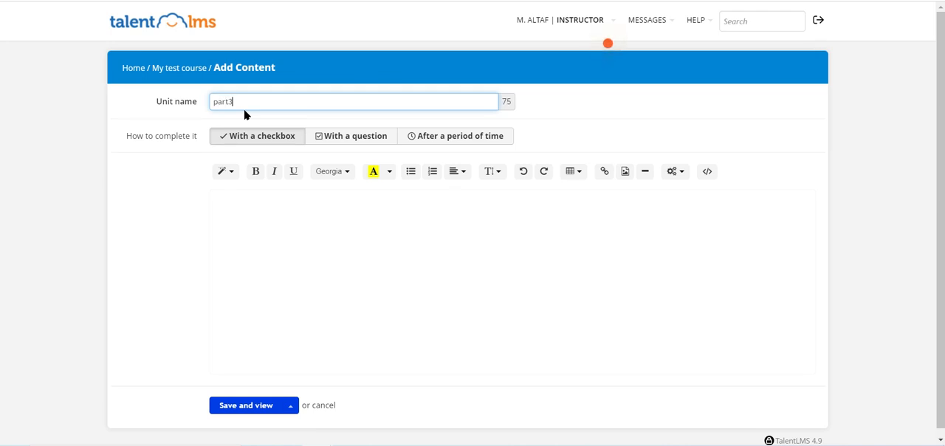
left_click(310, 243)
type("part3")
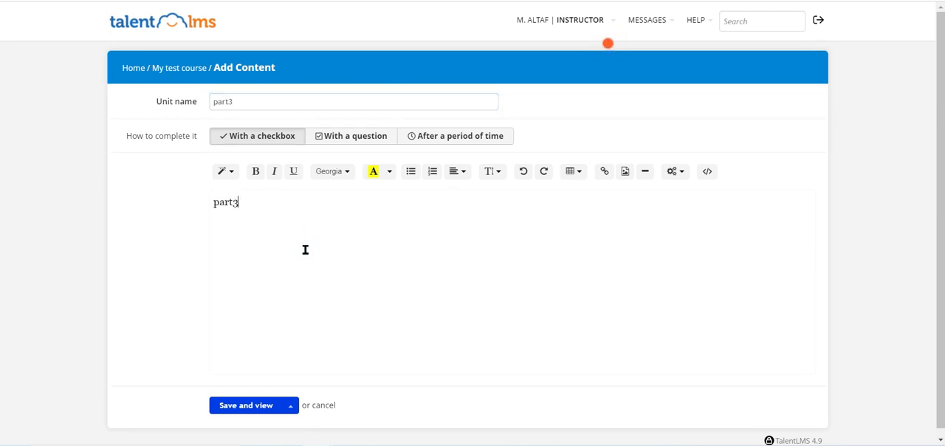
left_click(291, 405)
left_click(291, 362)
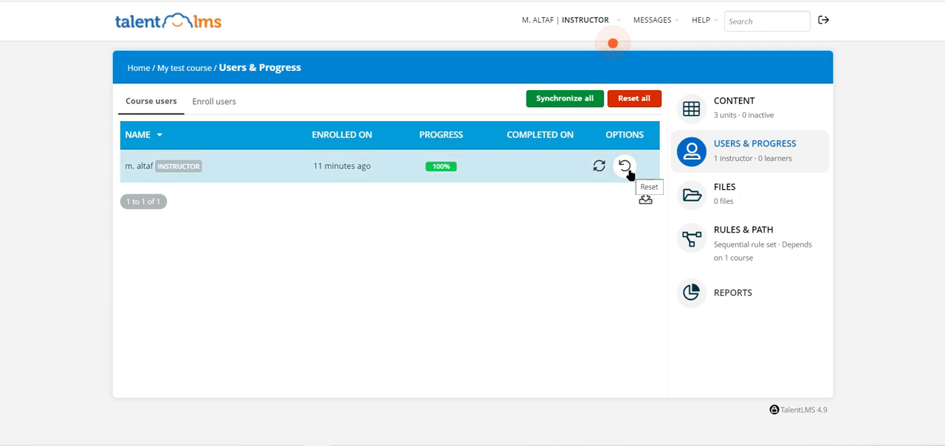
- Synchronize progress for all users of the course with Remove certification (if needed) enabled
left_click(567, 103)
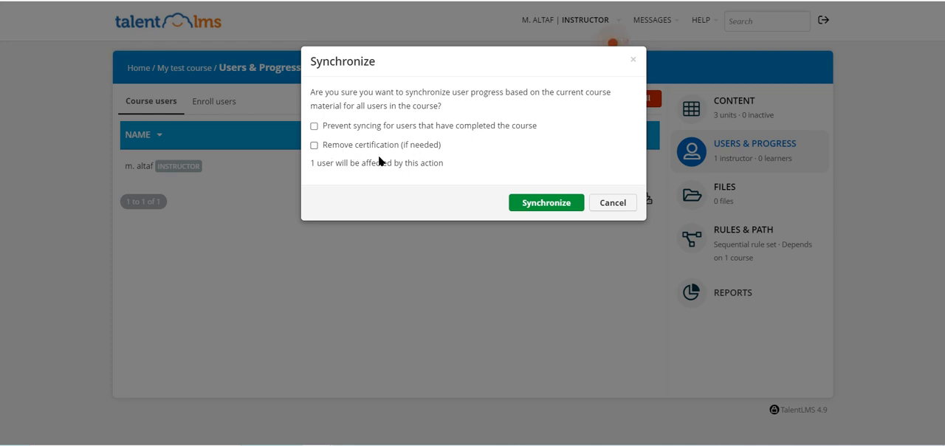
left_click(317, 145)
left_click(534, 205)
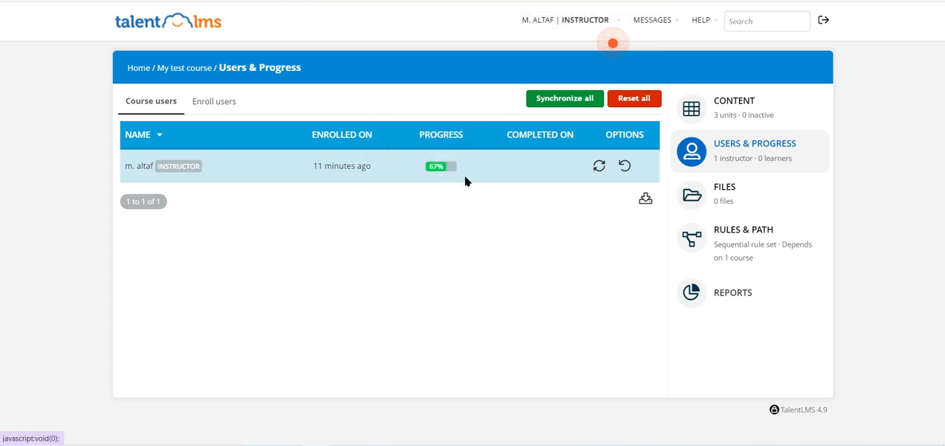
mouse_move(564, 175)
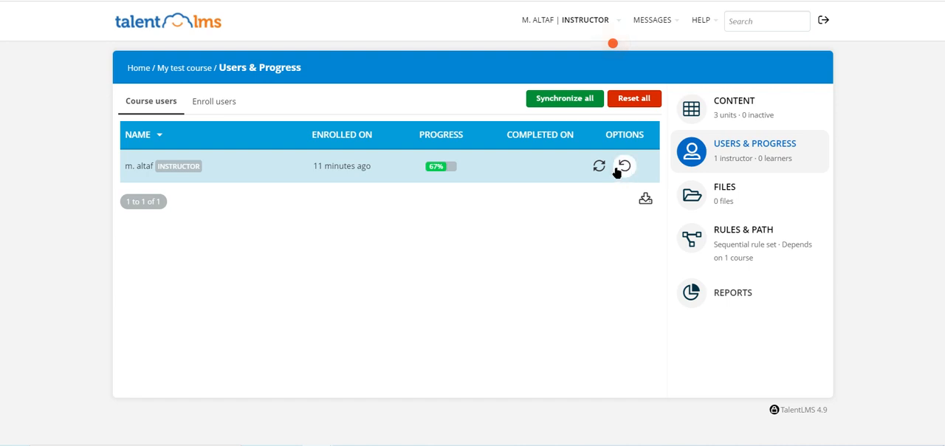
- Return to the My test course page and look through the unit types that can be added
left_click(184, 68)
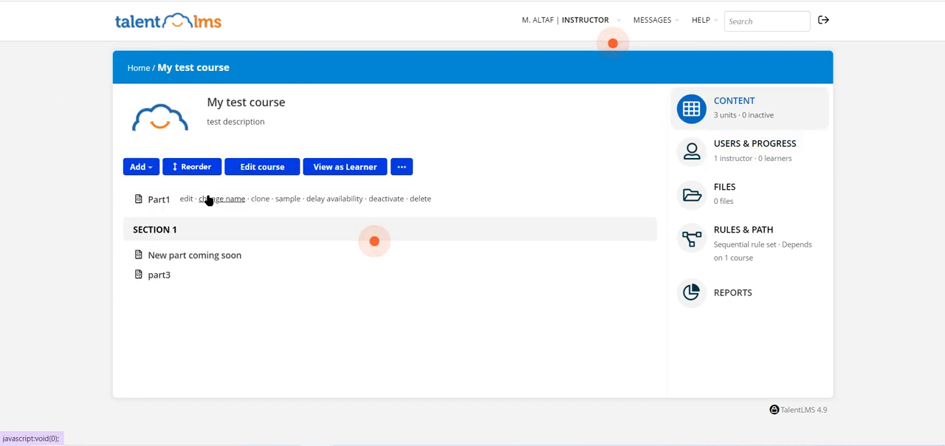
left_click(139, 167)
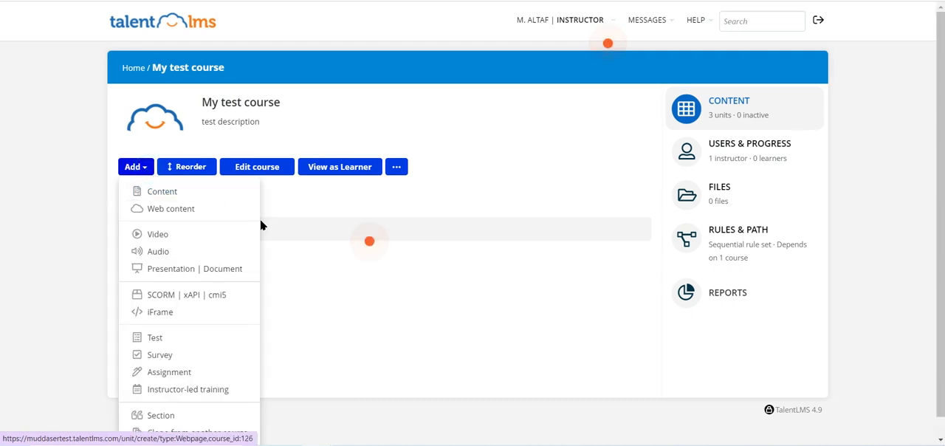
scroll(260, 223, "down", 1)
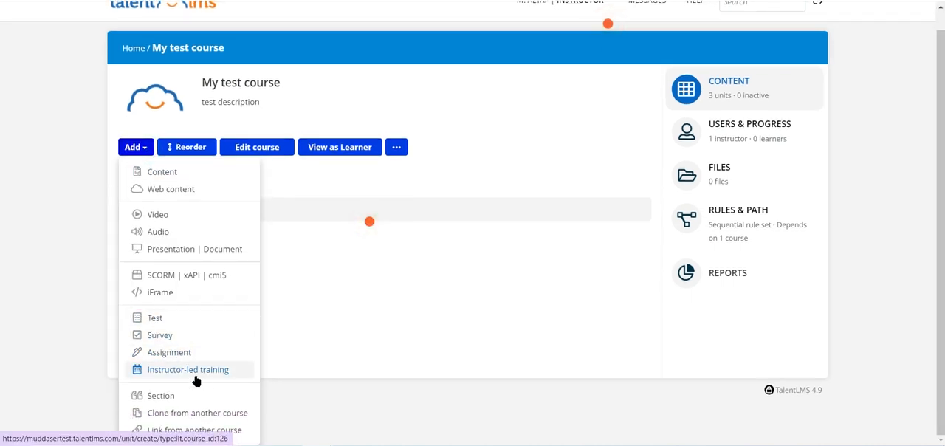
left_click(370, 308)
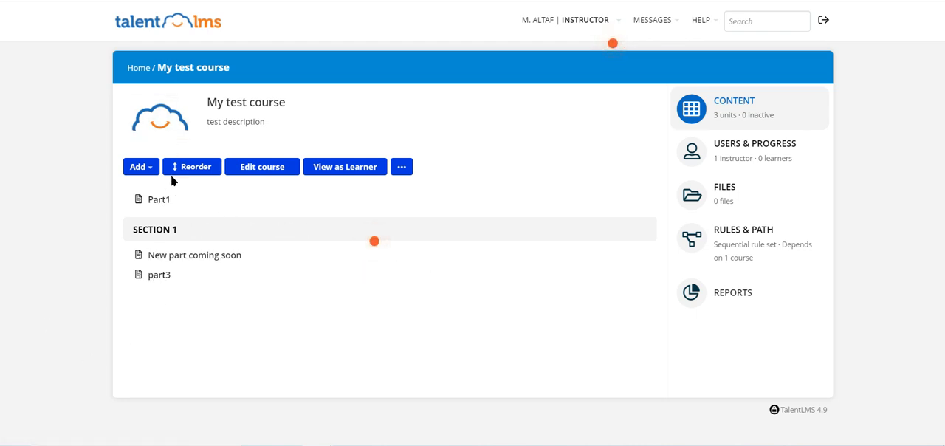
- Start an Instructor-led training unit and create a session named "Live training" on 12 October 2021
left_click(137, 167)
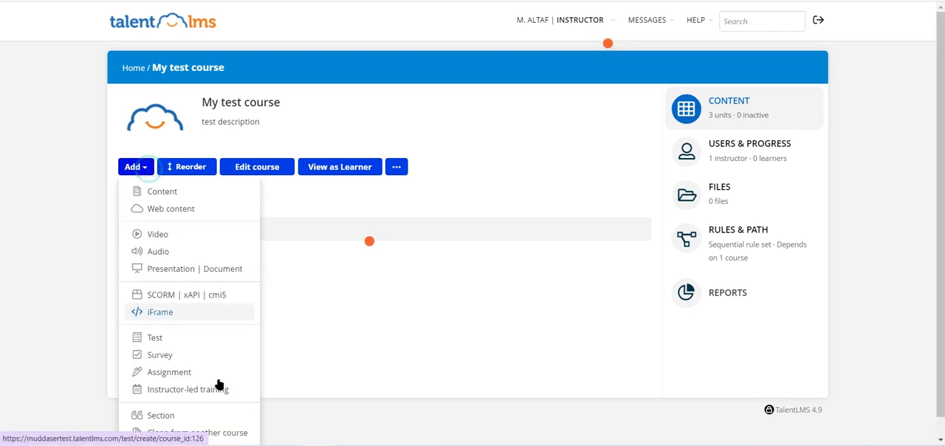
left_click(196, 389)
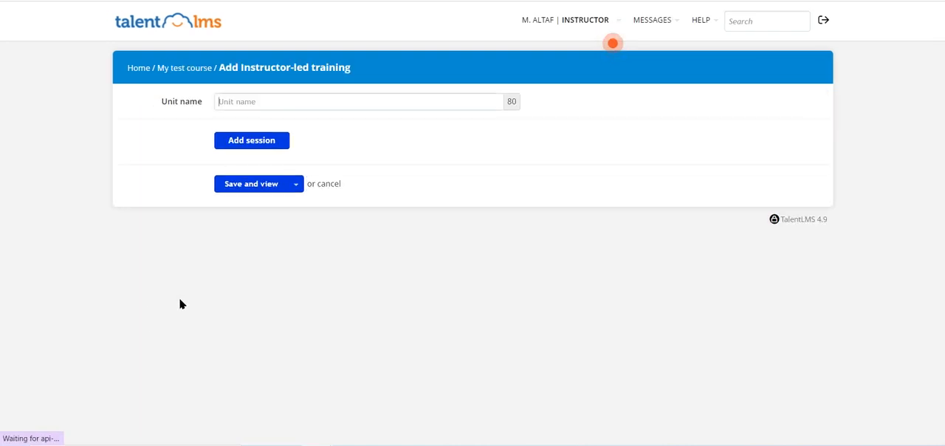
left_click(251, 142)
scroll(382, 226, "down", 2)
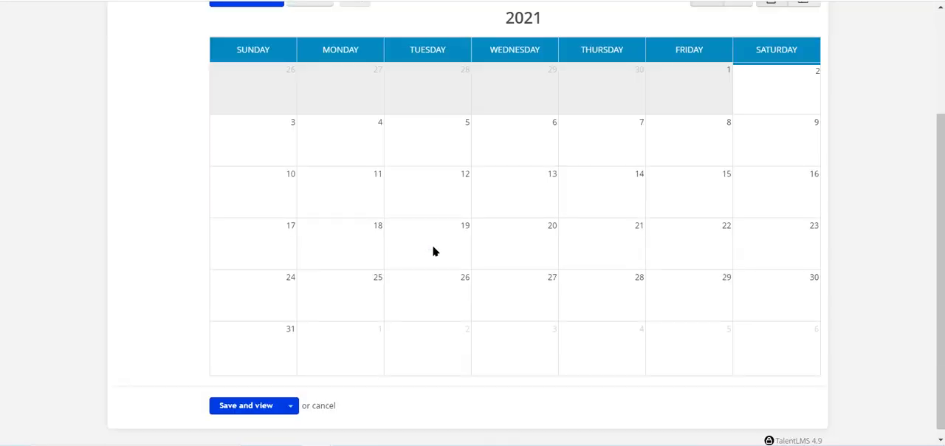
left_click(438, 194)
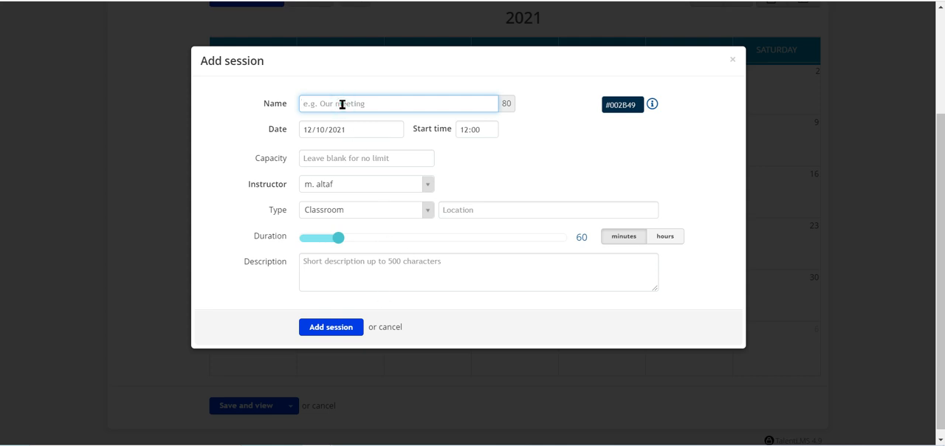
type("Live training")
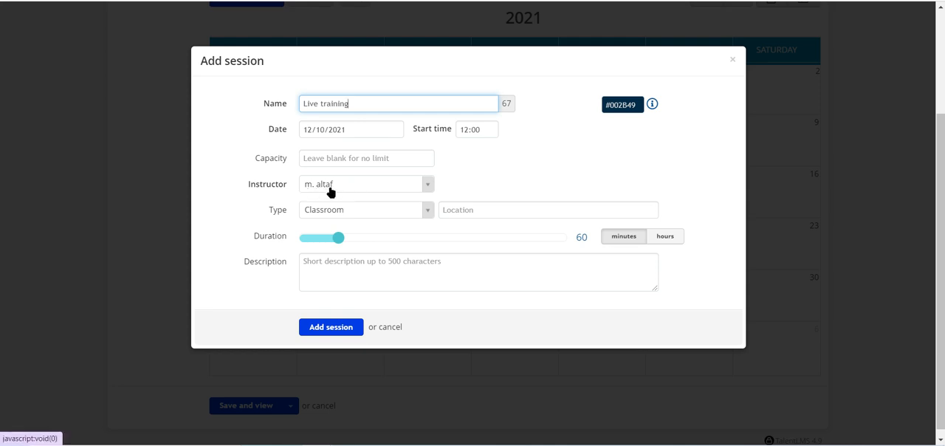
- Switch the session type to Webinar to view its options, and set it back to Classroom
left_click(391, 210)
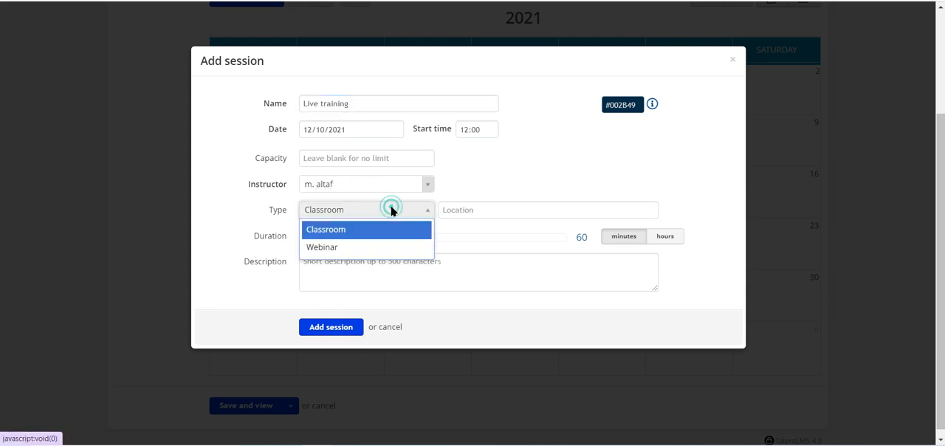
left_click(342, 249)
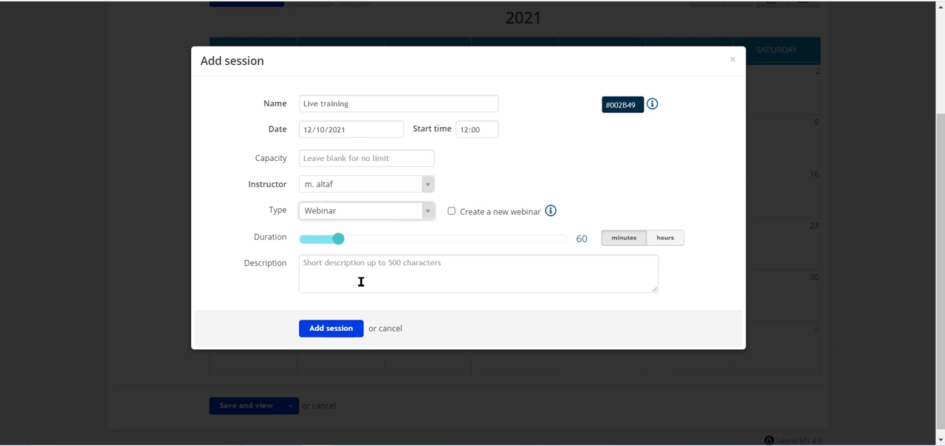
mouse_move(547, 212)
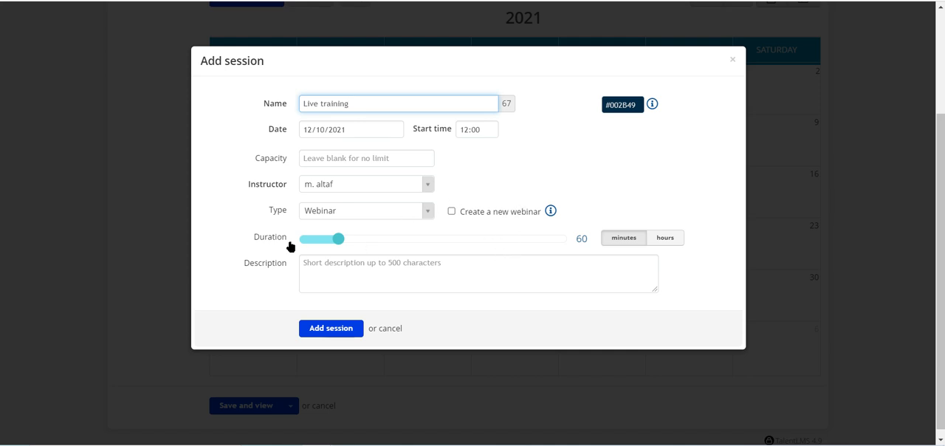
left_click(341, 214)
left_click(344, 228)
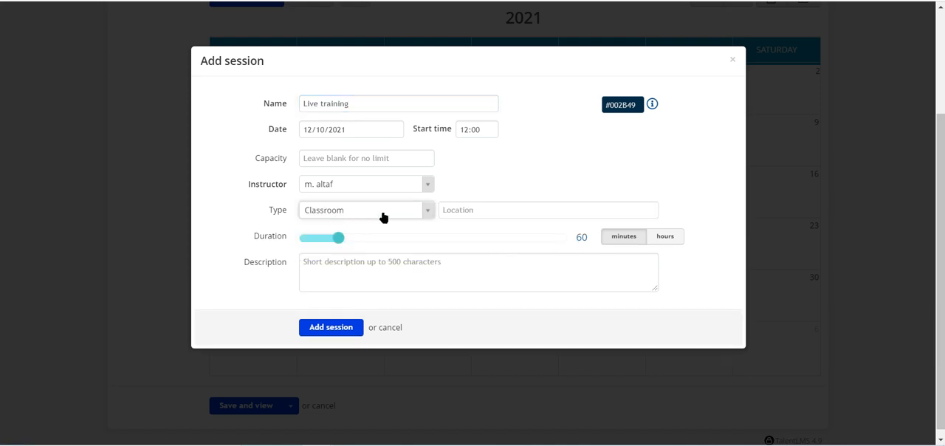
- Set the session's location and description to "My class room" and add the session
left_click(472, 210)
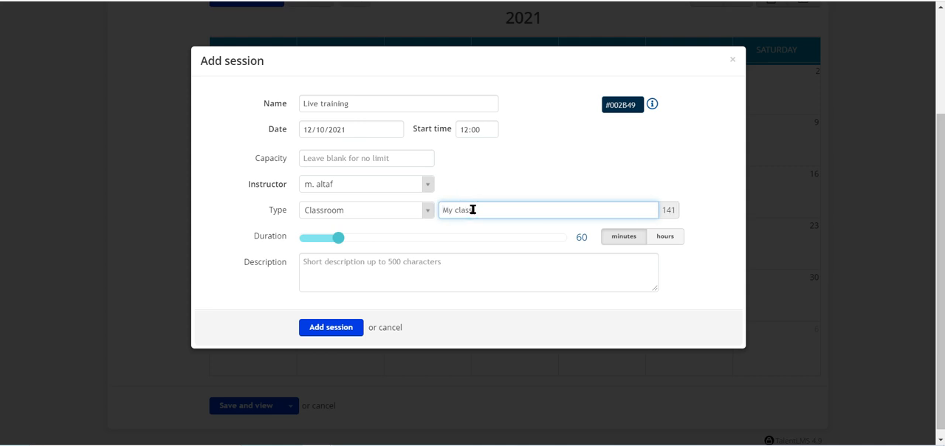
left_click(442, 262)
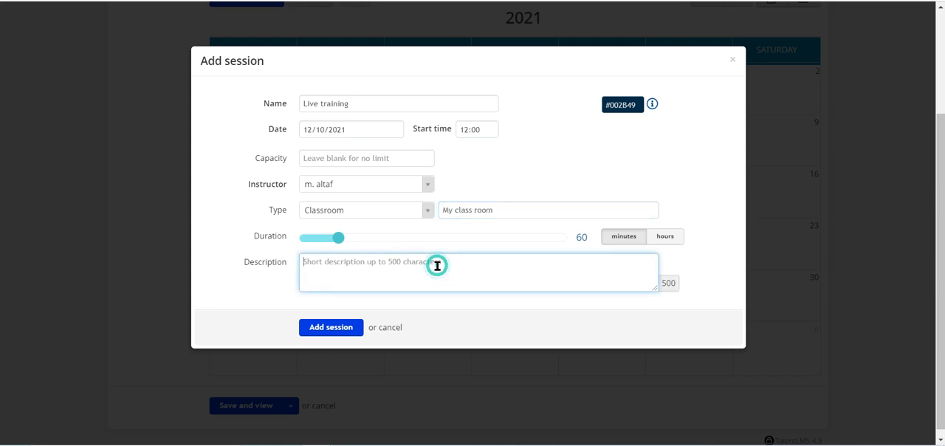
triple_click(536, 209)
key("ctrl+c")
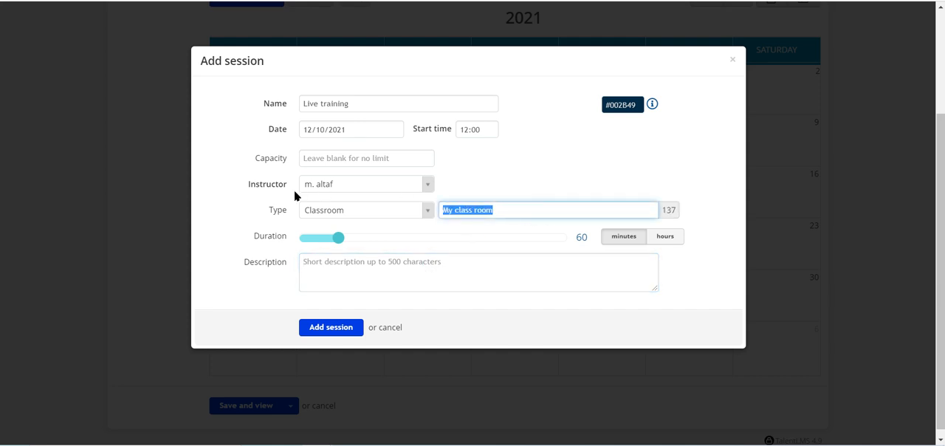
left_click(360, 277)
key("ctrl+v")
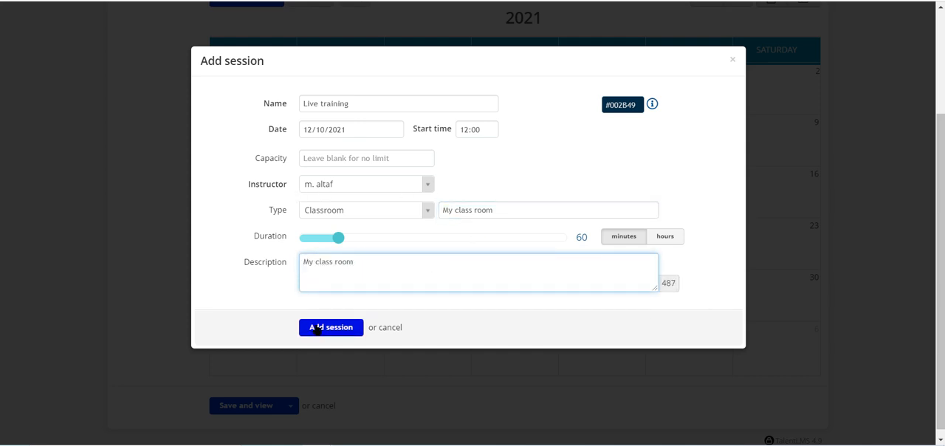
left_click(328, 328)
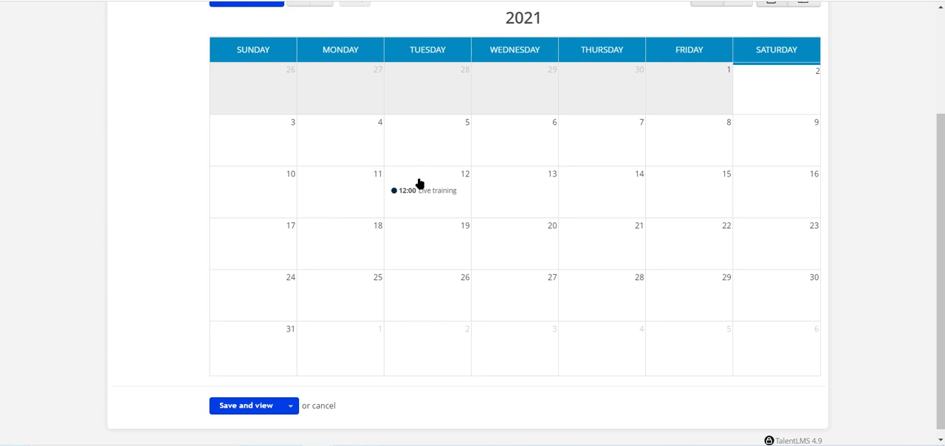
- Save the instructor-led unit, returning to the course's units list, and rename it "Live class"
left_click(291, 407)
left_click(288, 430)
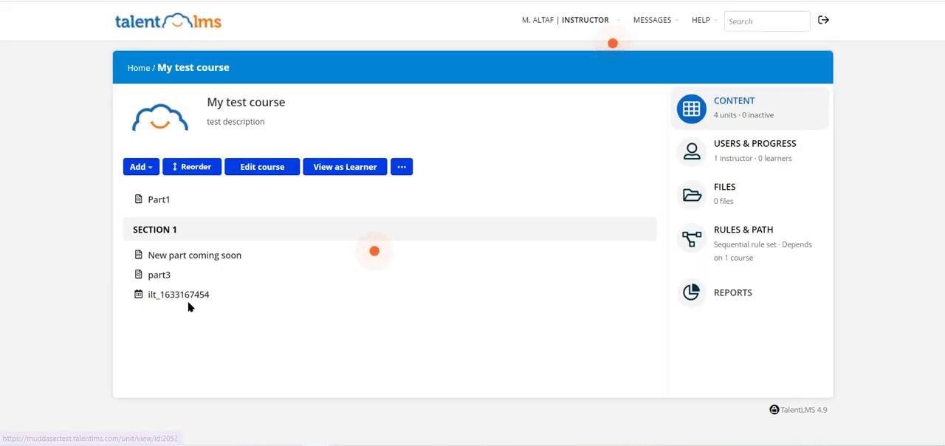
left_click(244, 294)
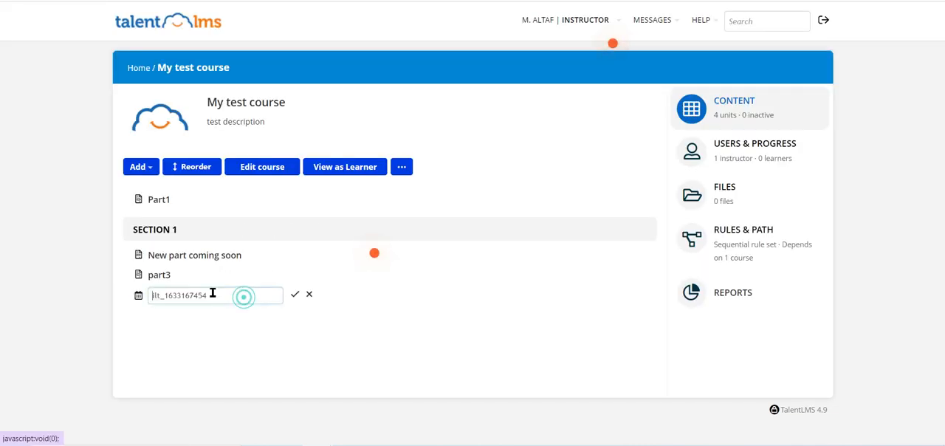
double_click(194, 295)
type("Live")
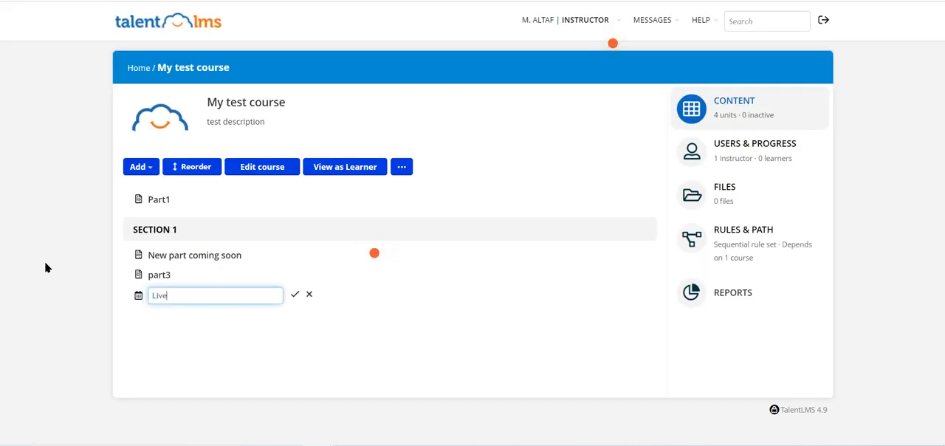
type(" class")
left_click(294, 295)
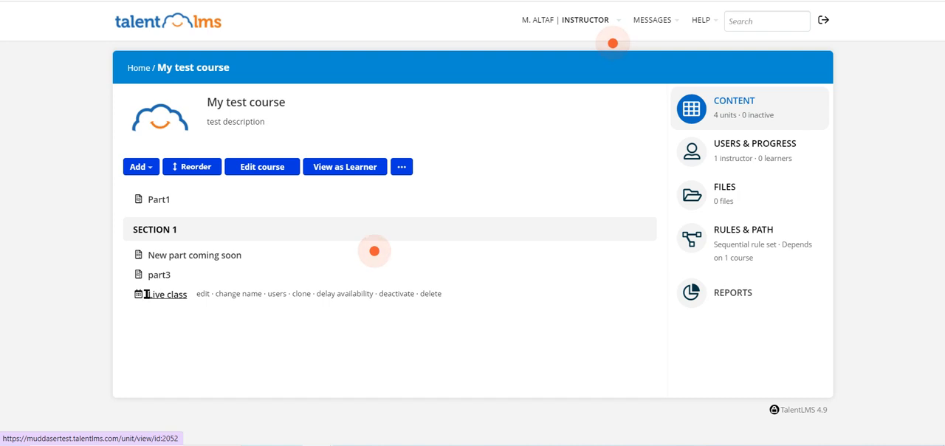
- Open the Live class unit and review its session title, date, capacity and location
left_click(151, 297)
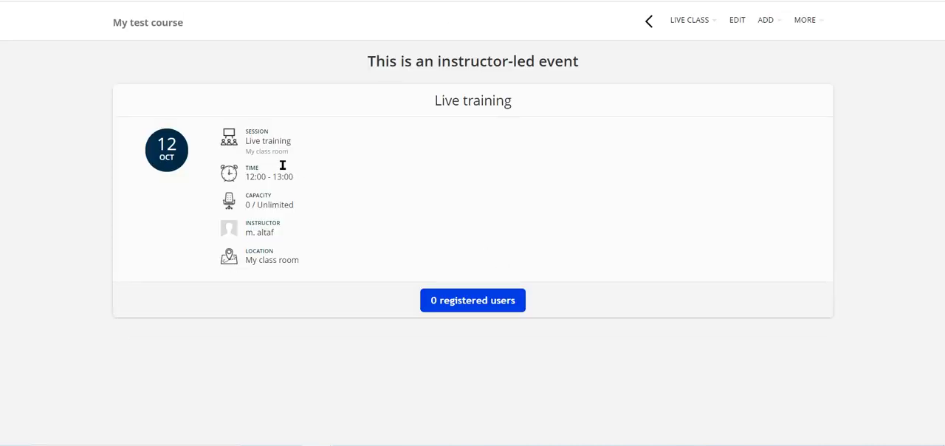
left_click_drag(433, 107, 512, 113)
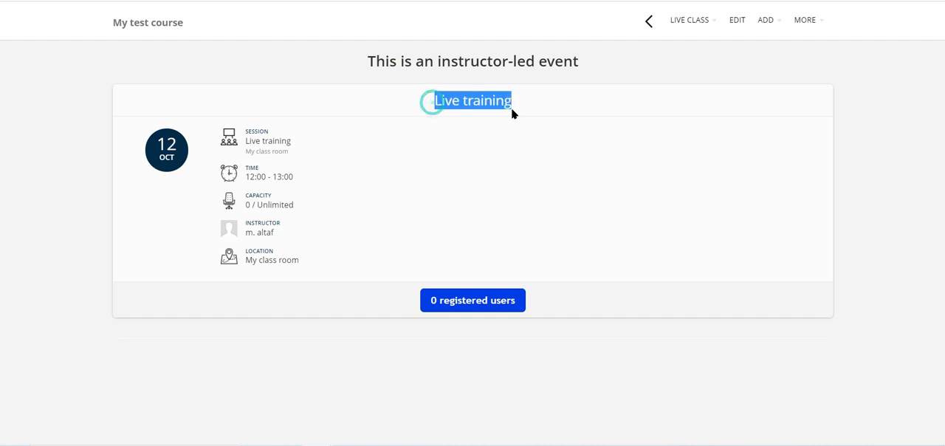
left_click_drag(138, 147, 200, 157)
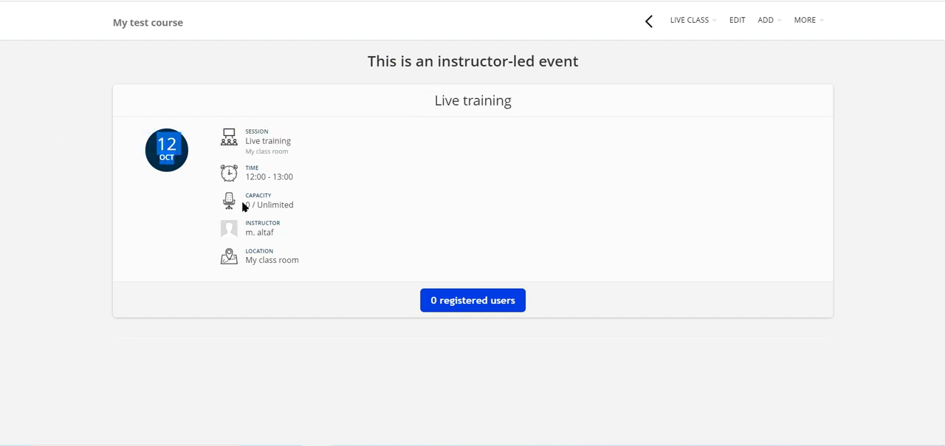
left_click_drag(244, 208, 267, 201)
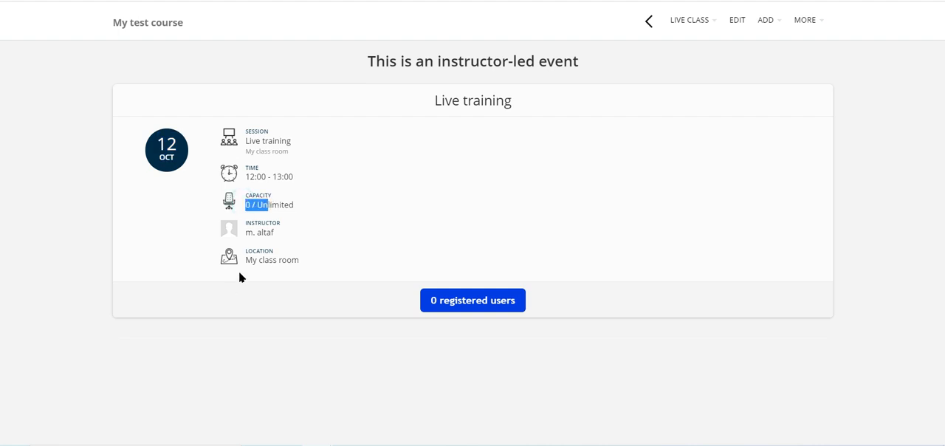
left_click_drag(252, 260, 300, 260)
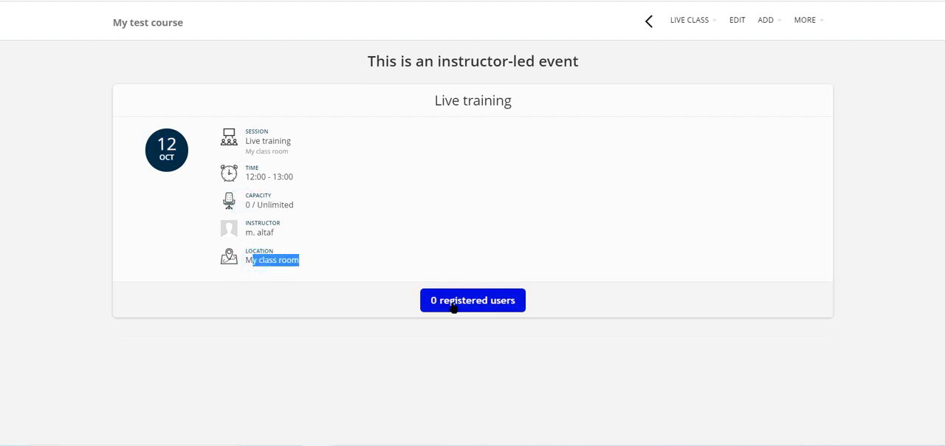
- Check the Live class session's registered users and return to the My test course page
left_click(454, 308)
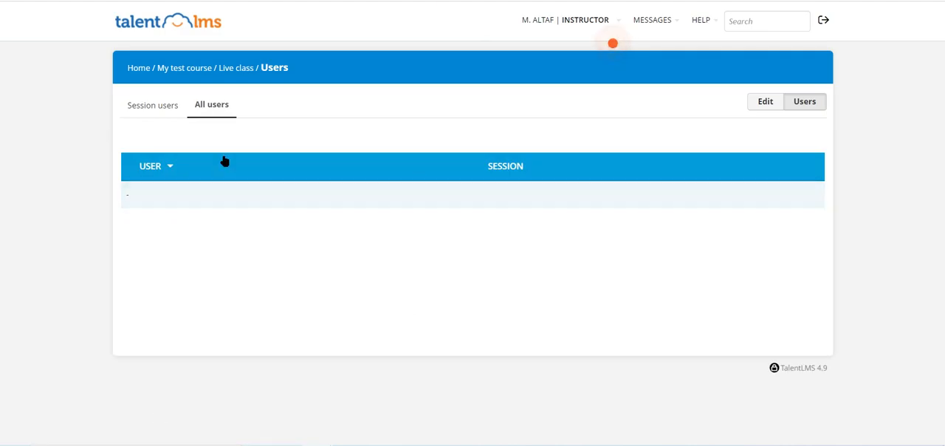
left_click(227, 68)
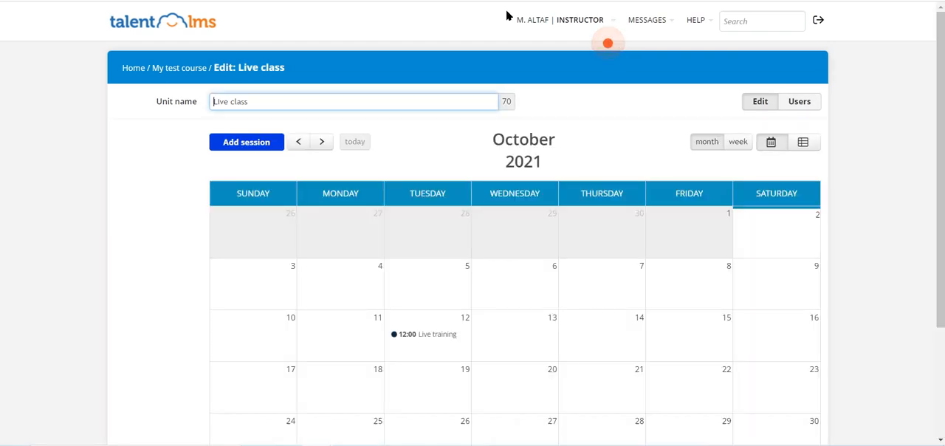
left_click(550, 20)
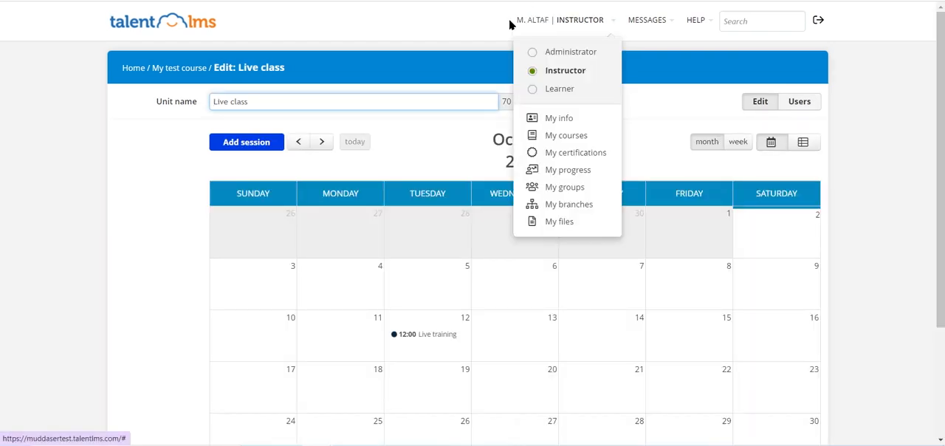
left_click(173, 71)
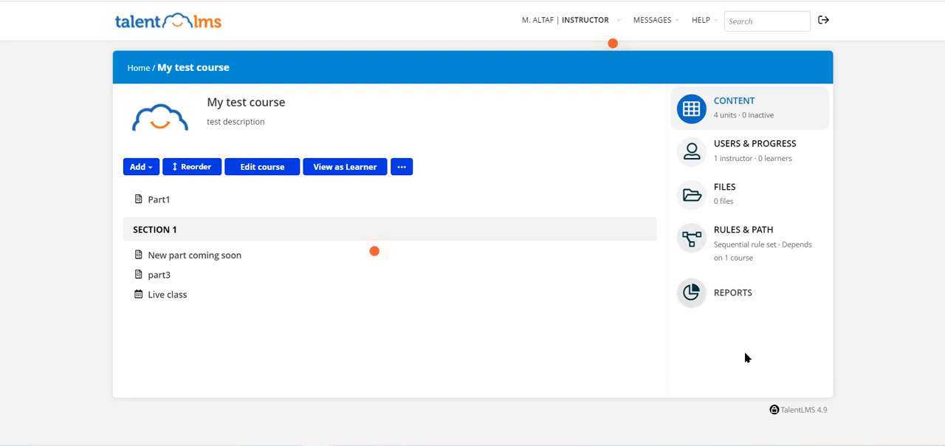
- Examine the course reports, going through the overview, users, ILTs and timeline
left_click(741, 293)
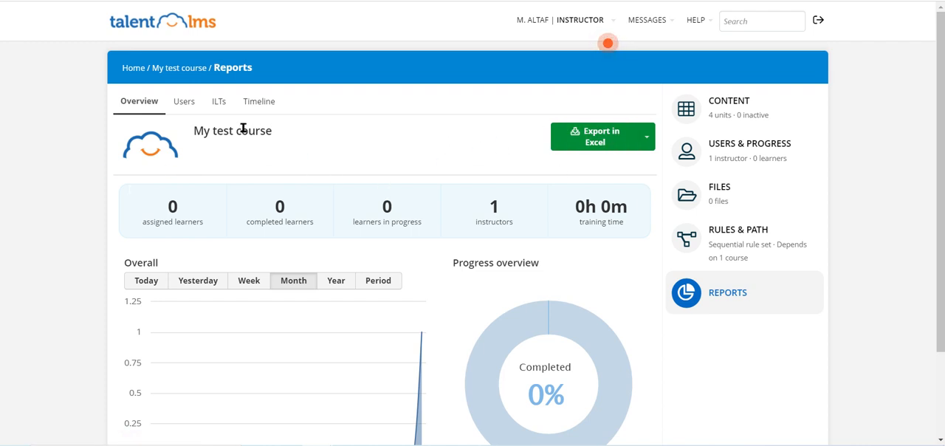
left_click(186, 104)
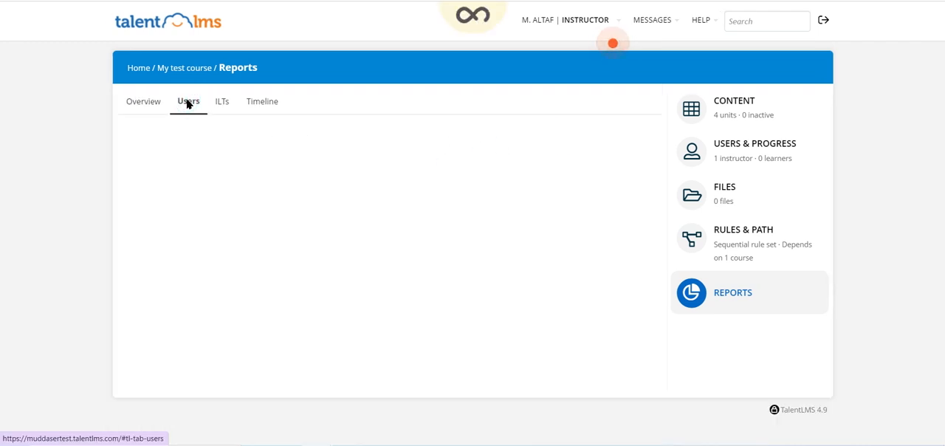
left_click(222, 105)
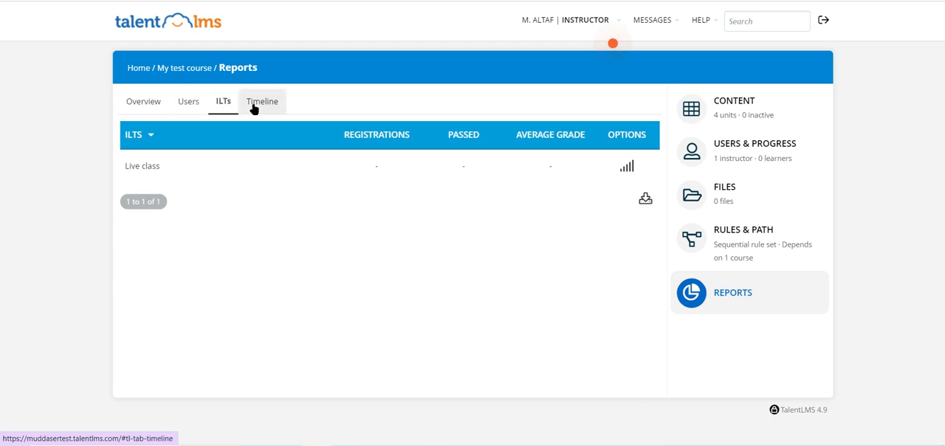
left_click(254, 107)
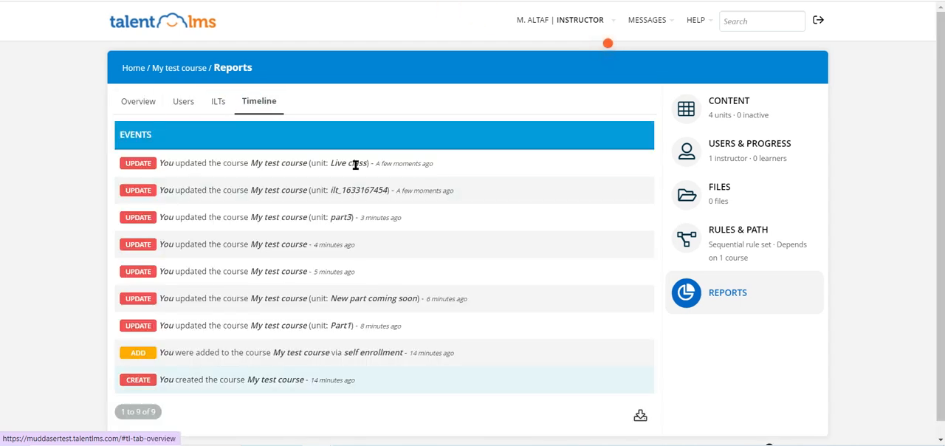
- Look at the course report overview again and return to the My test course page
left_click(137, 108)
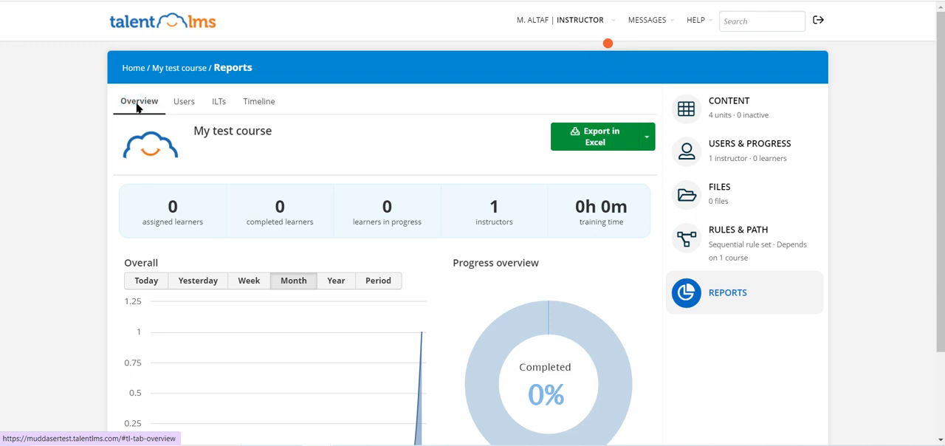
left_click(170, 68)
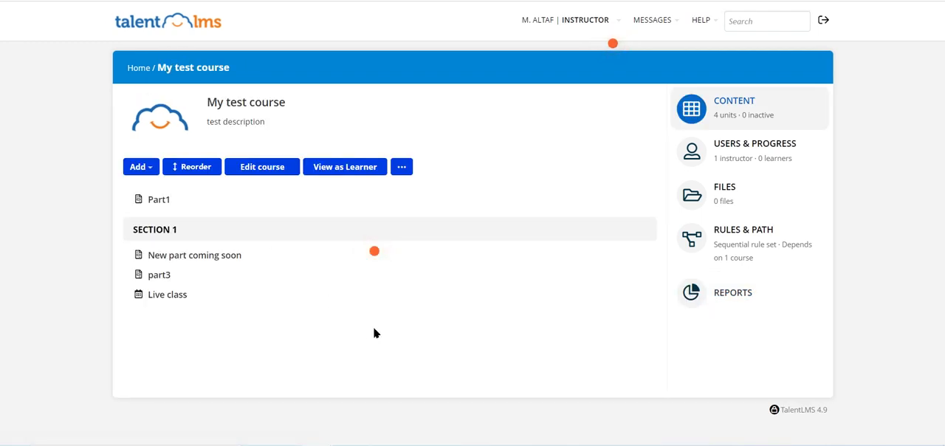
mouse_move(395, 299)
mouse_move(364, 283)
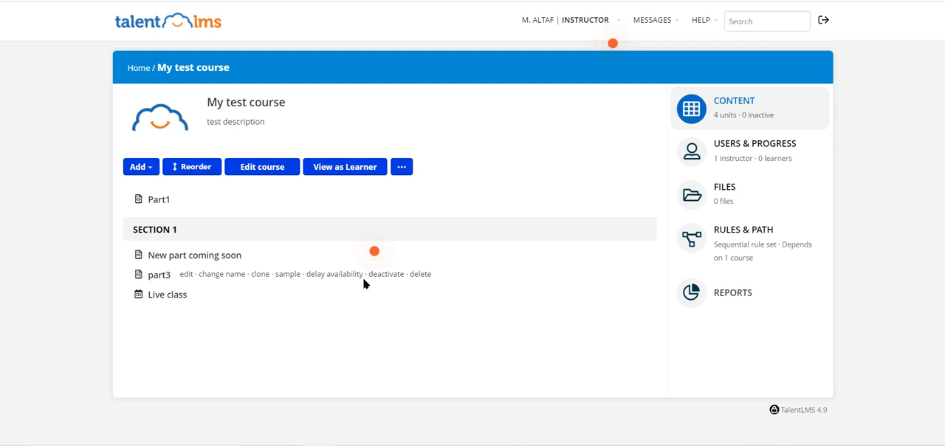
- Switch to the Learner role and open the course catalog
left_click(595, 19)
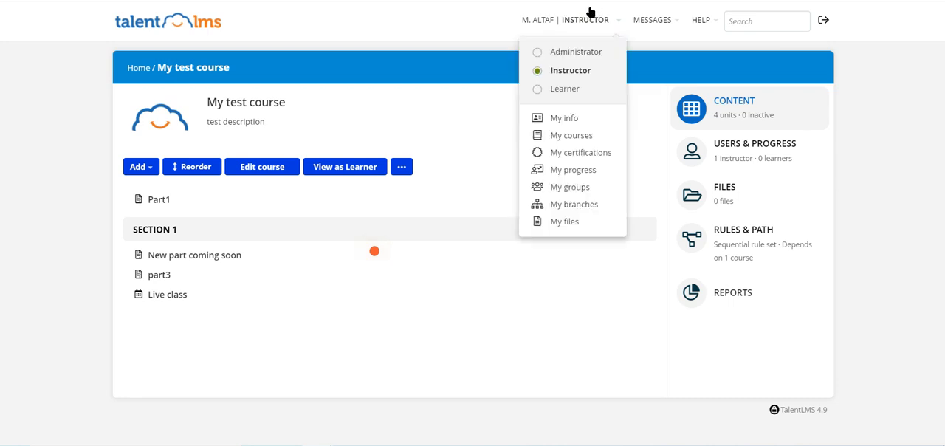
left_click(561, 90)
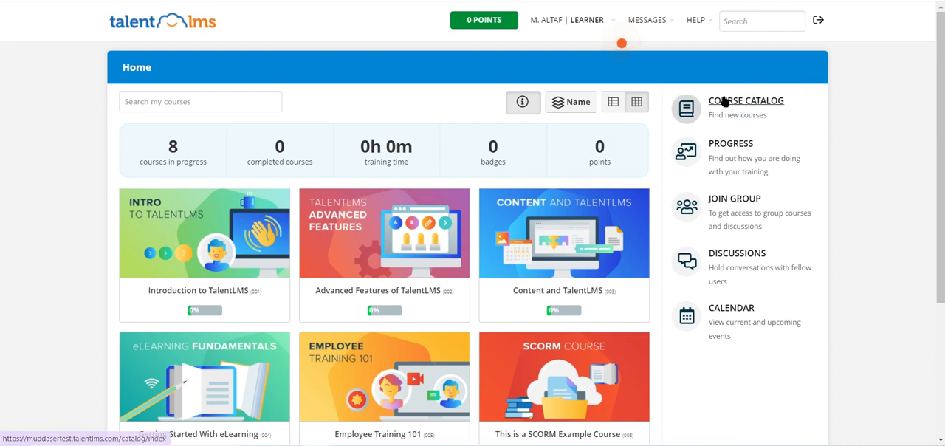
left_click(726, 102)
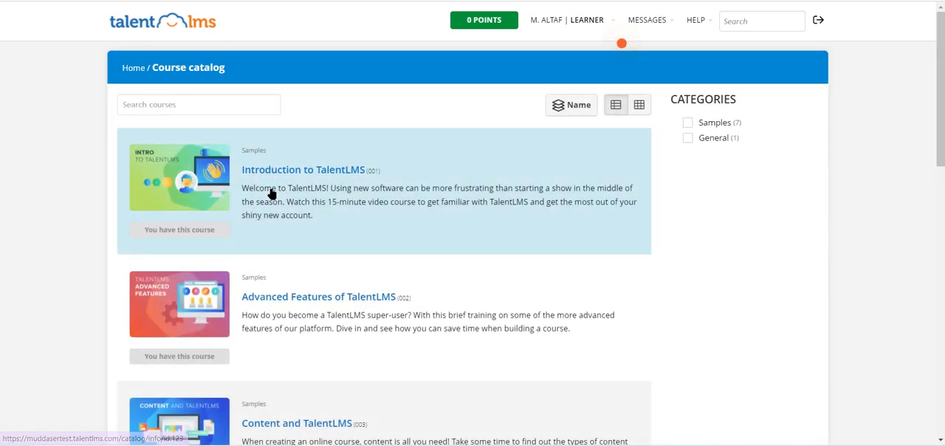
- Examine the full list of courses in the catalog, including My test course and its availability to the learner
scroll(271, 192, "down", 10)
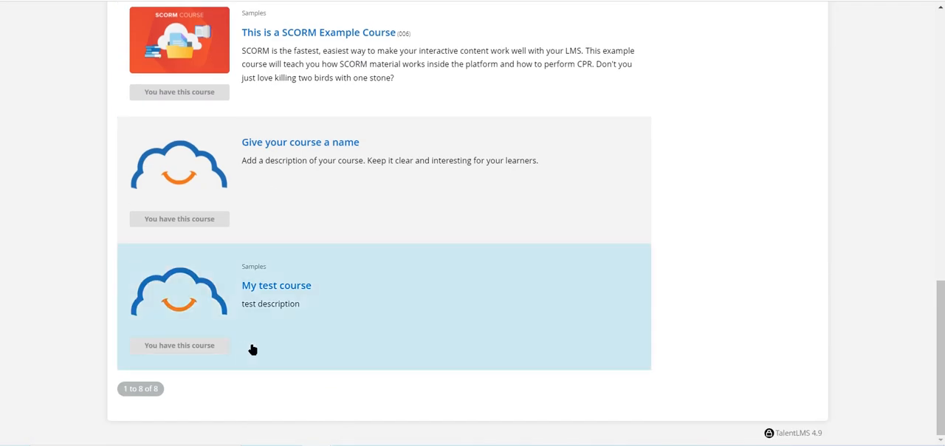
scroll(252, 349, "up", 10)
scroll(196, 232, "down", 7)
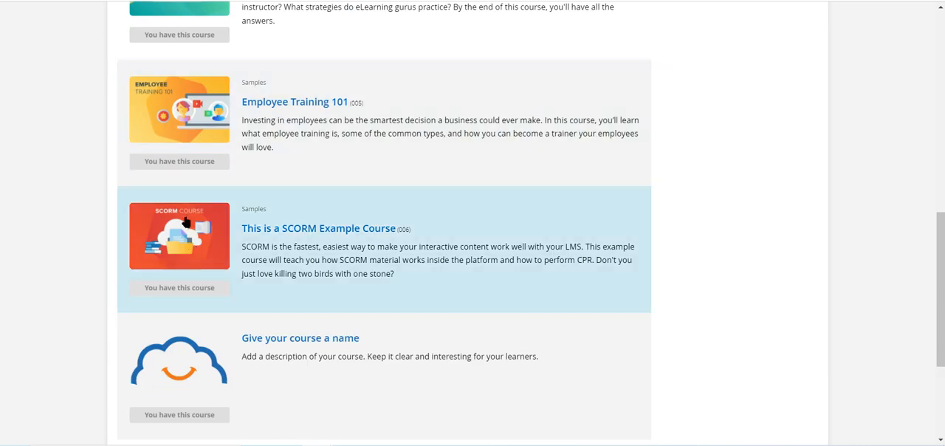
scroll(186, 221, "down", 3)
scroll(212, 237, "up", 10)
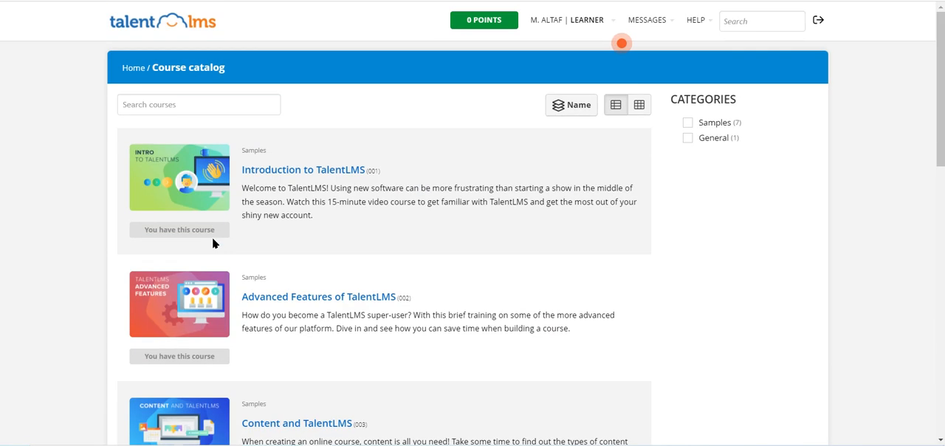
scroll(264, 233, "down", 10)
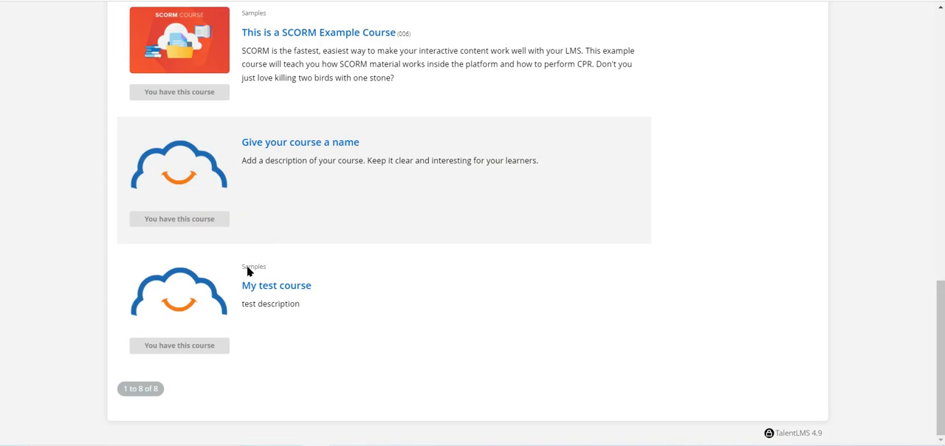
scroll(303, 313, "up", 10)
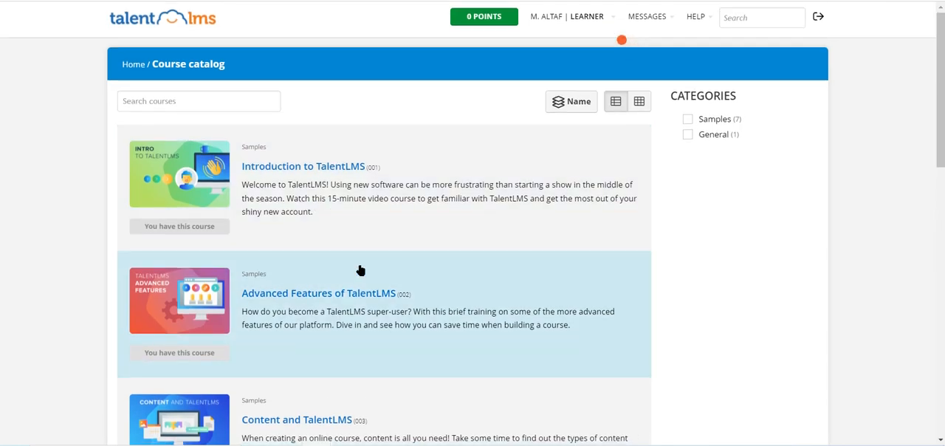
scroll(285, 404, "down", 5)
scroll(285, 404, "down", 4)
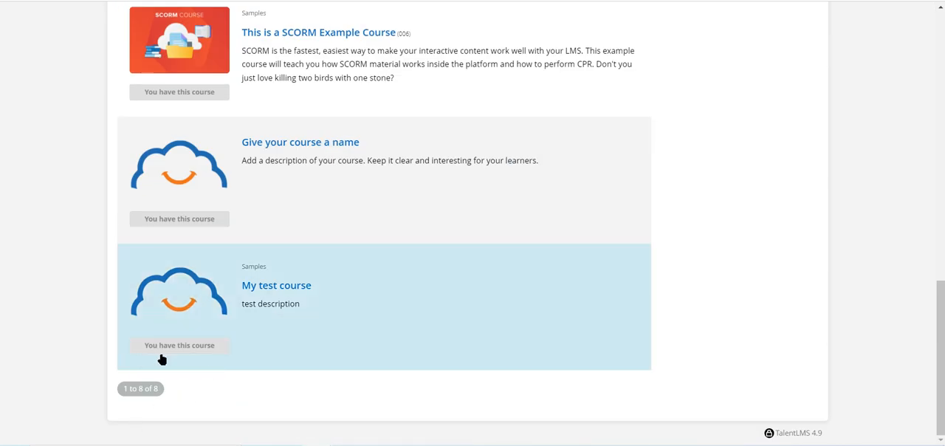
scroll(161, 359, "up", 10)
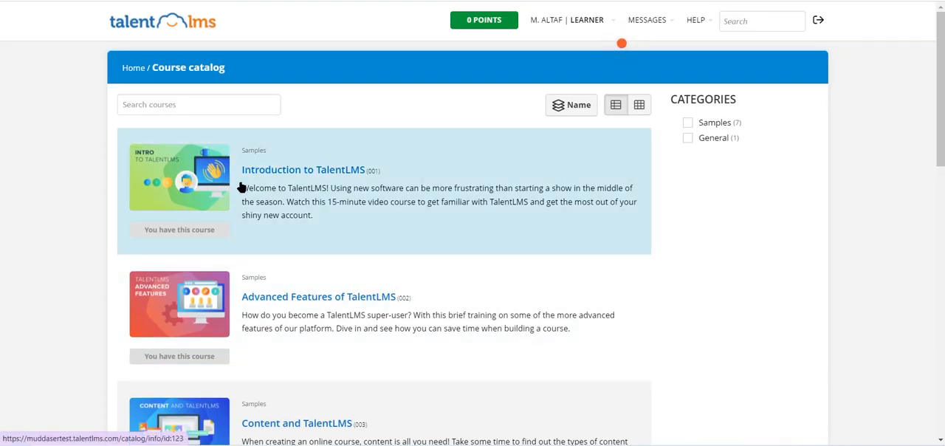
- Filter the course catalog by the Samples and General categories and switch to the Administrator role
left_click(688, 123)
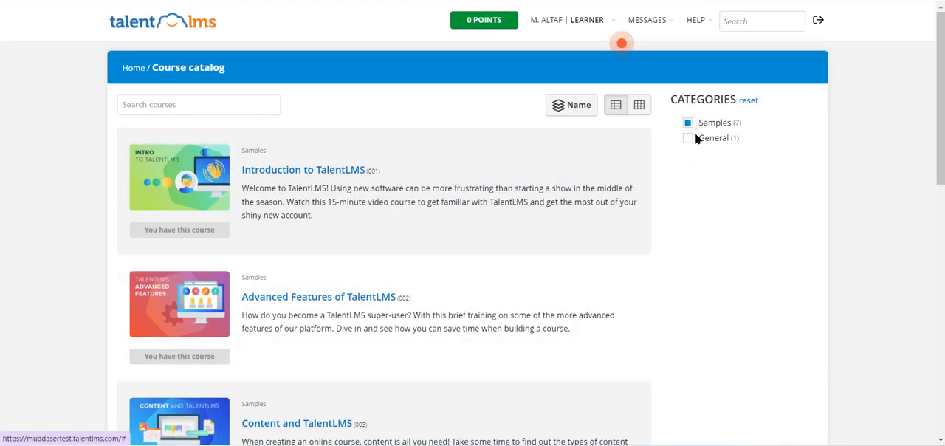
left_click(689, 137)
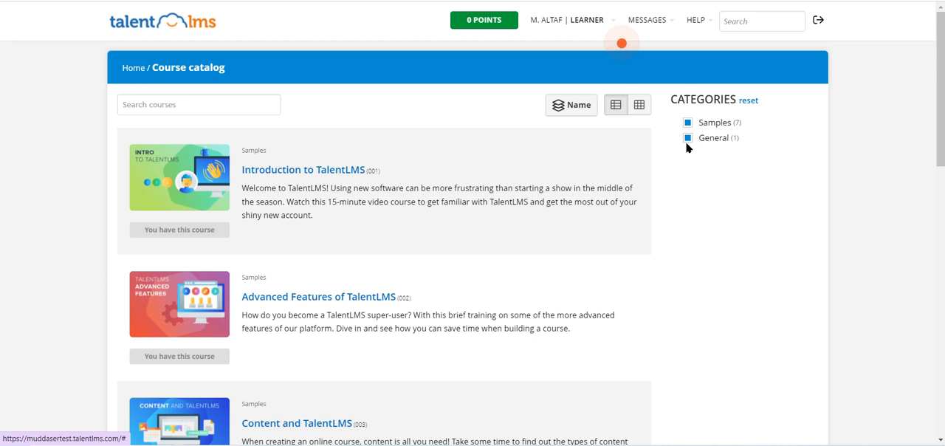
left_click(565, 20)
left_click(561, 53)
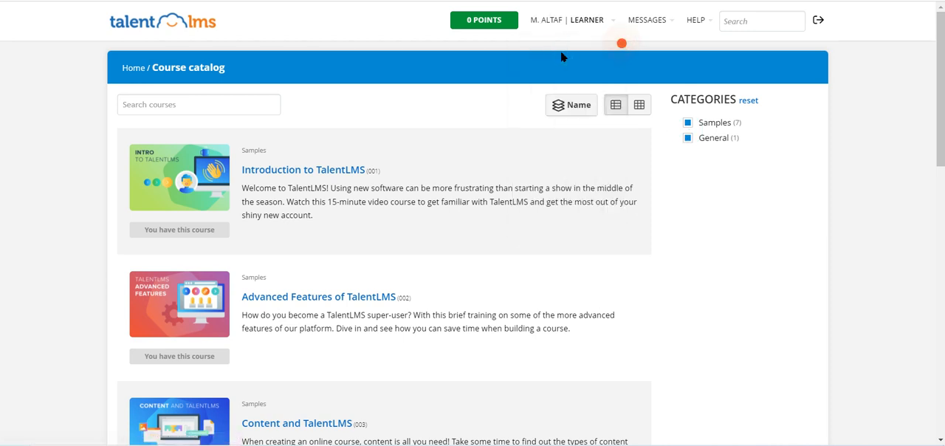
- Start a new message and add All users as its recipients
left_click(643, 24)
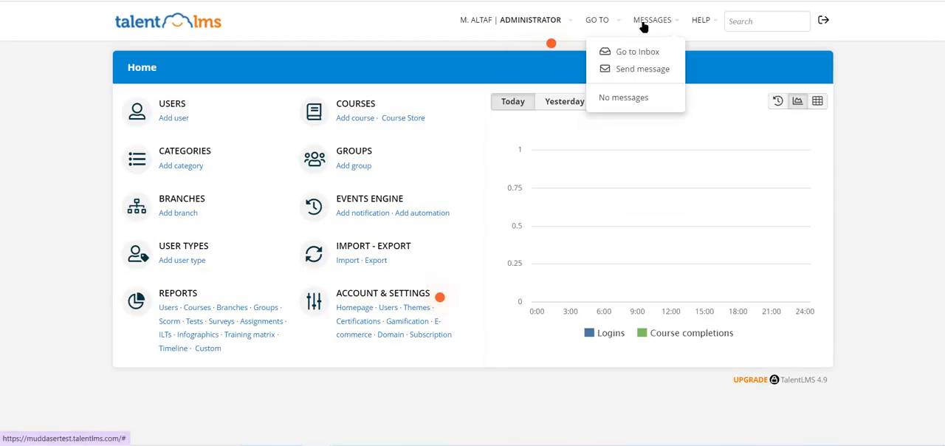
left_click(638, 68)
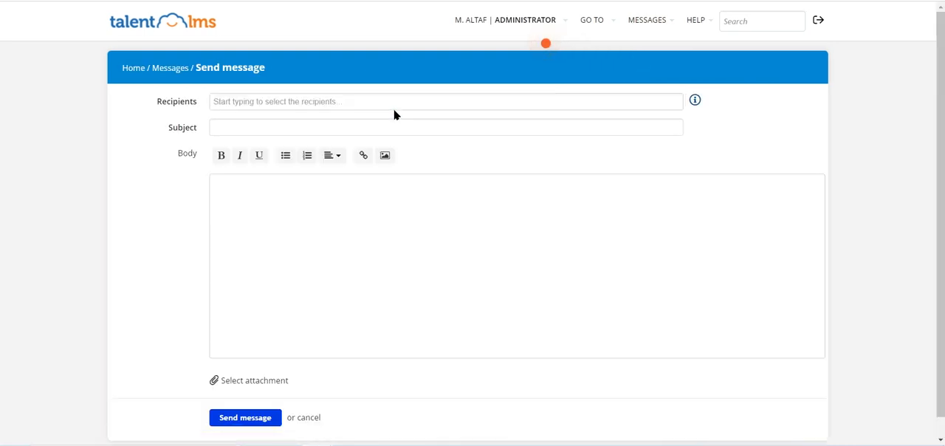
left_click(396, 108)
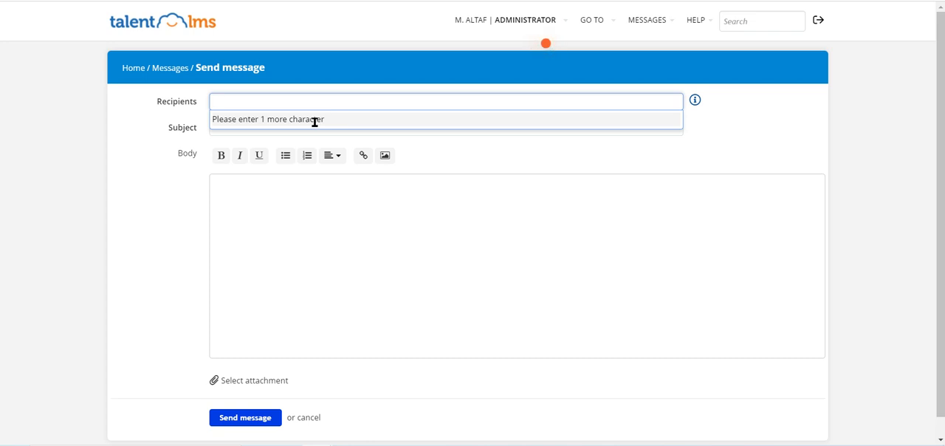
type("all")
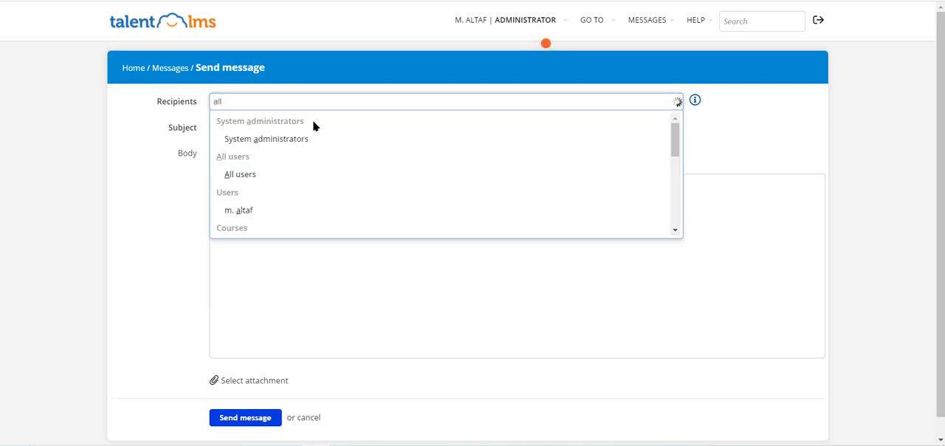
left_click(244, 176)
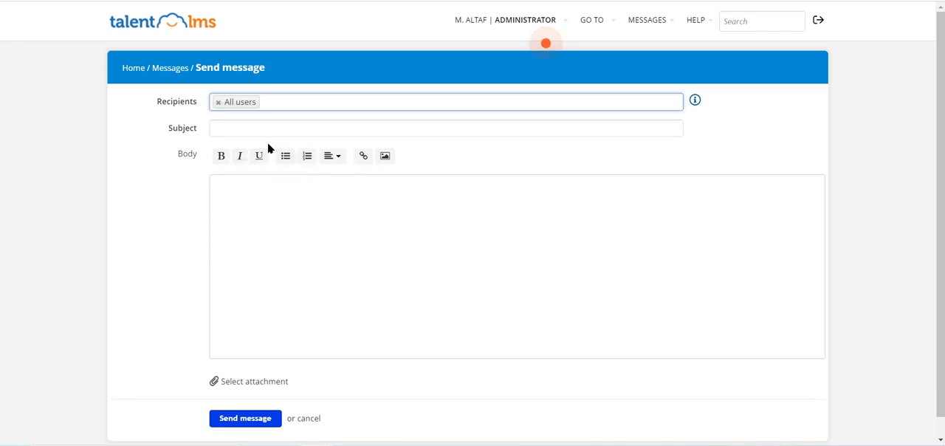
left_click(272, 212)
- Leave the new message without sending it and view the messages inbox
left_click(591, 32)
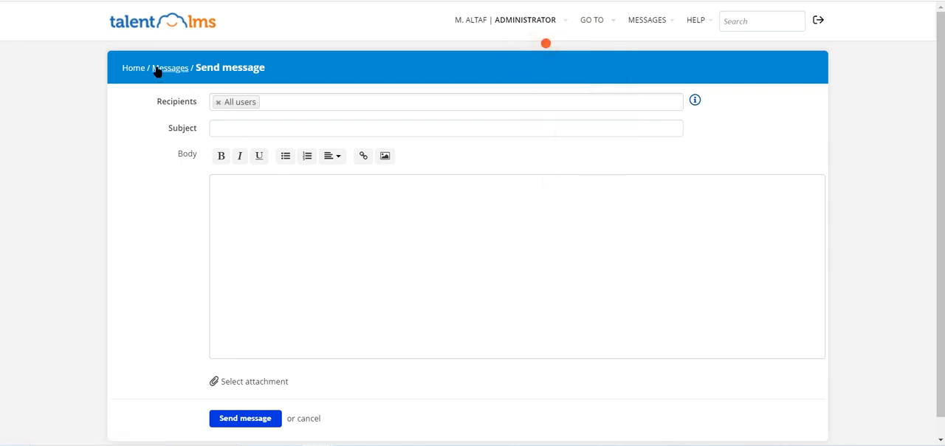
left_click(127, 71)
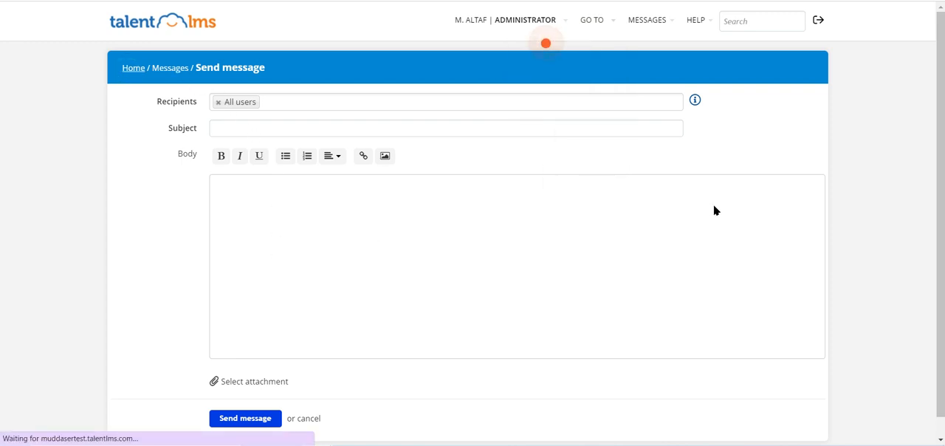
mouse_move(671, 30)
left_click(639, 57)
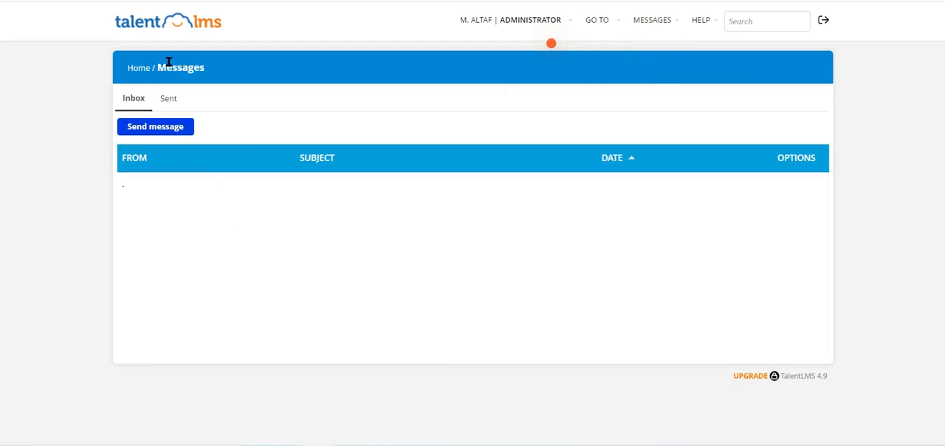
- Review the gamification points and badges settings and return to the home page
left_click(132, 71)
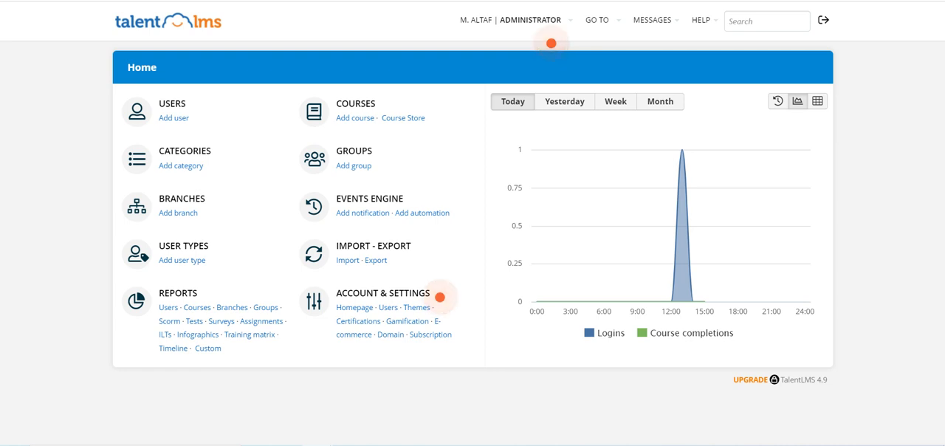
left_click(392, 323)
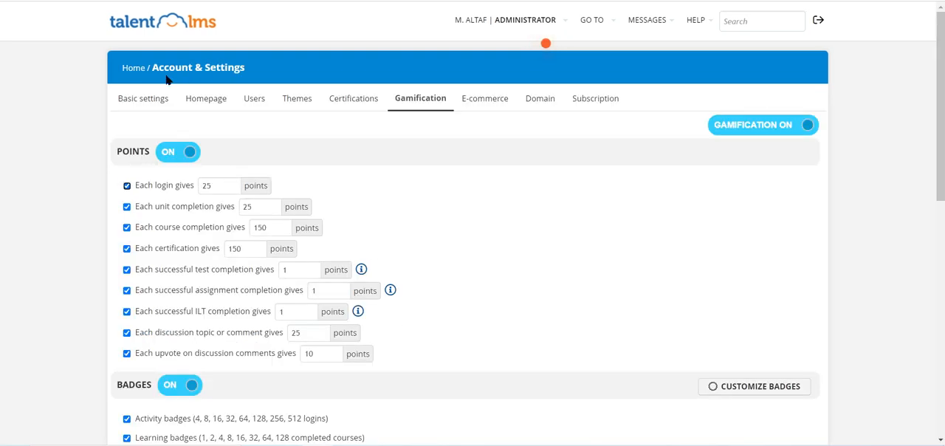
left_click(133, 70)
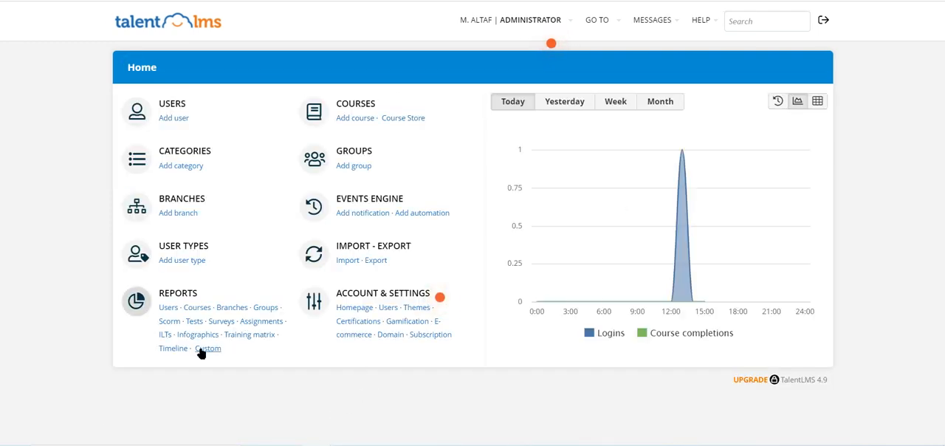
- Examine the infographics report, covering insights, users, training time, test pass rate, gamification, library and potential savings
left_click(194, 338)
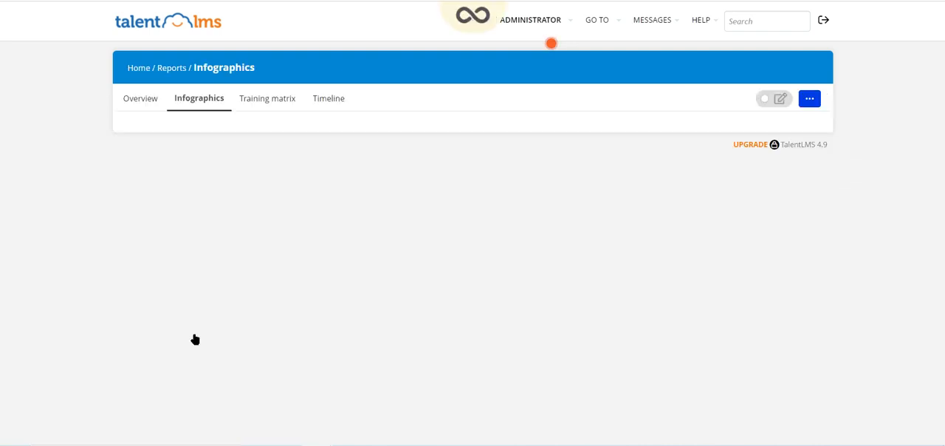
scroll(877, 265, "down", 3)
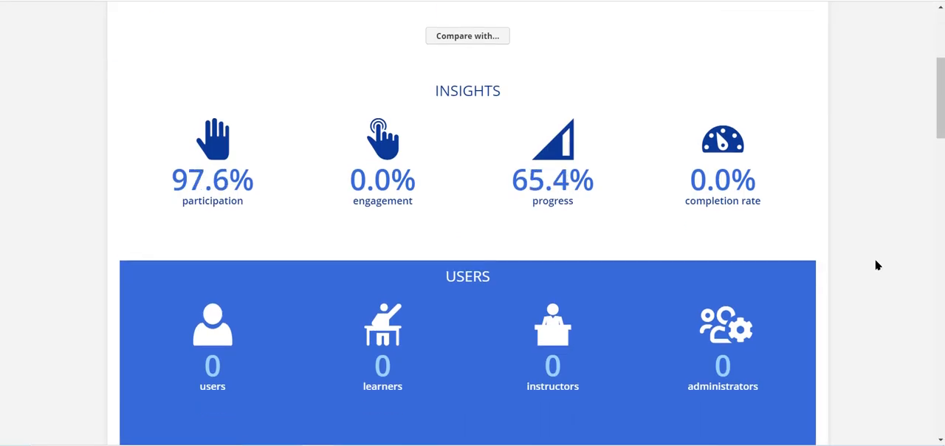
mouse_move(538, 236)
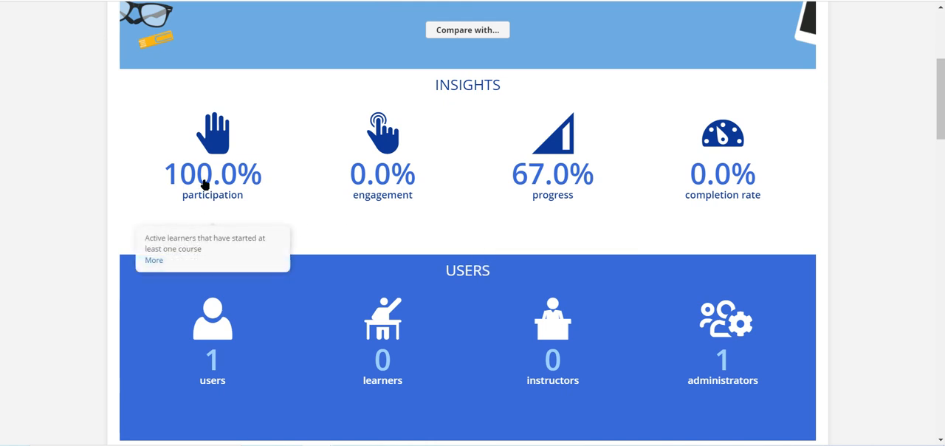
mouse_move(336, 196)
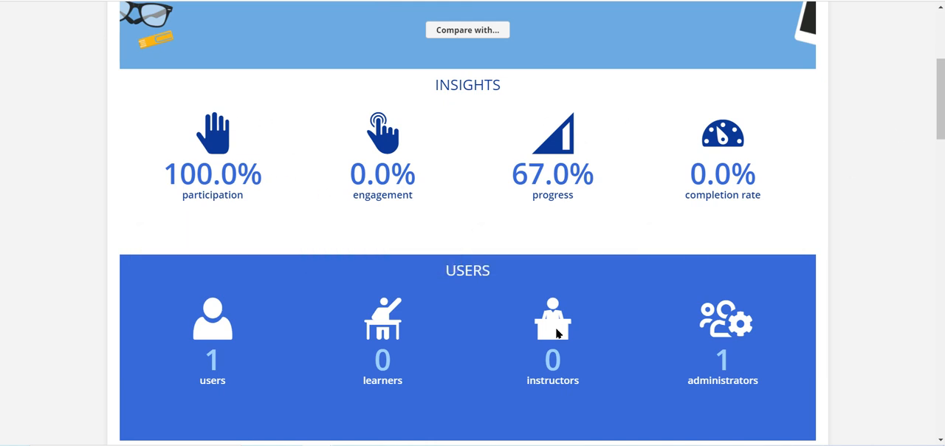
scroll(558, 334, "down", 3)
scroll(557, 334, "down", 10)
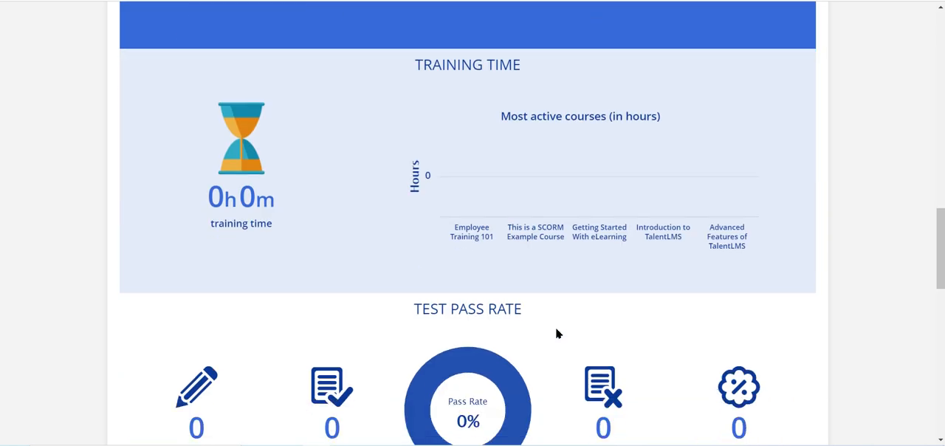
scroll(557, 331, "down", 3)
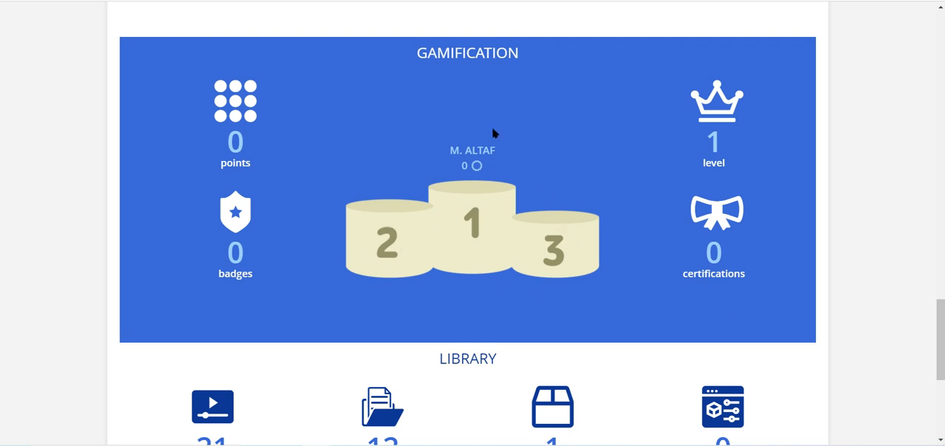
scroll(785, 237, "down", 4)
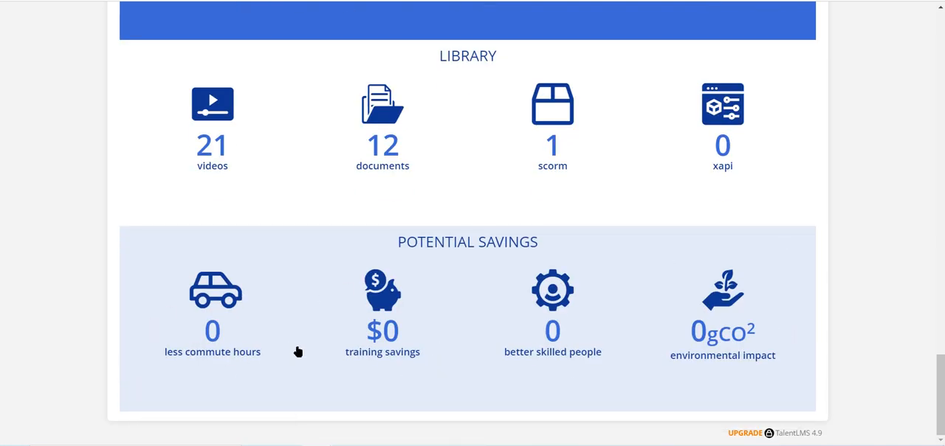
mouse_move(197, 367)
scroll(197, 366, "up", 10)
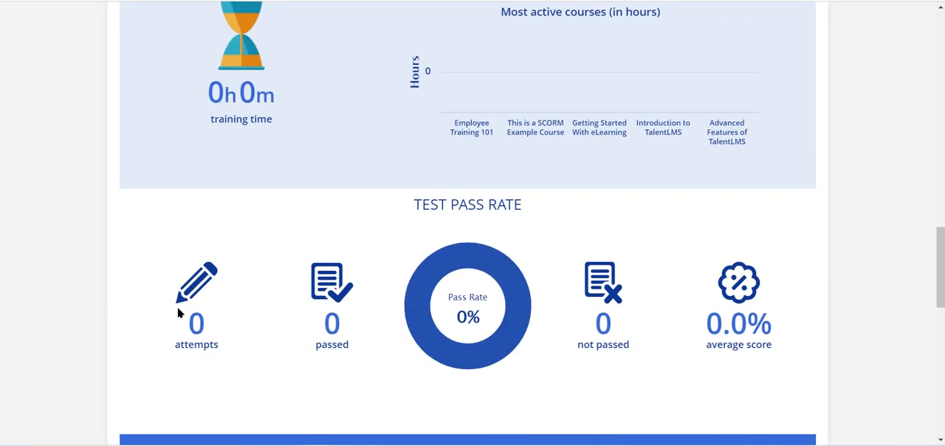
- Examine the infographic's training time section, the list of available infographics, and the options for managing them
scroll(473, 295, "up", 3)
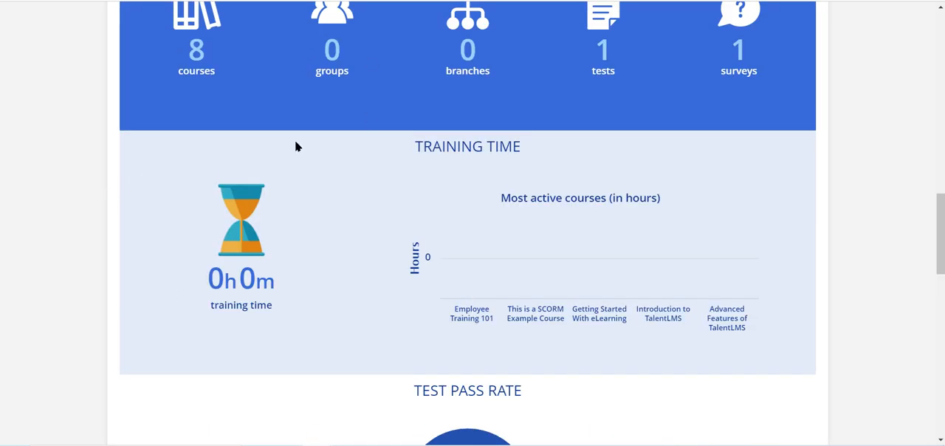
mouse_move(437, 264)
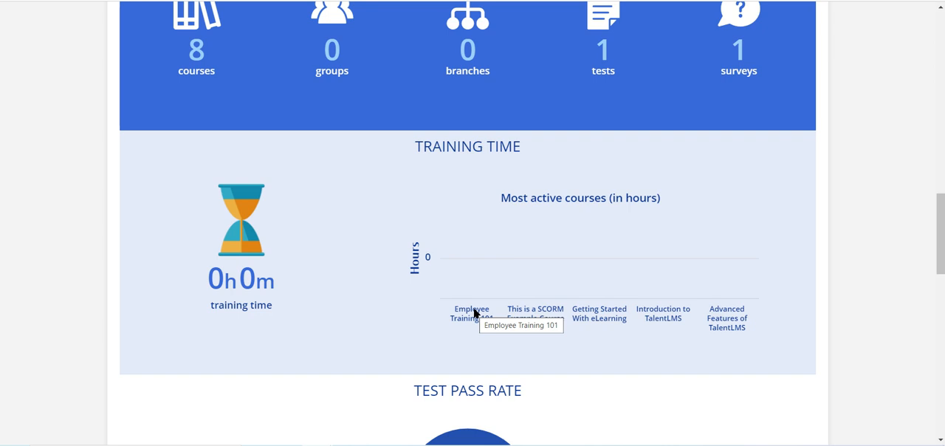
scroll(474, 311, "up", 15)
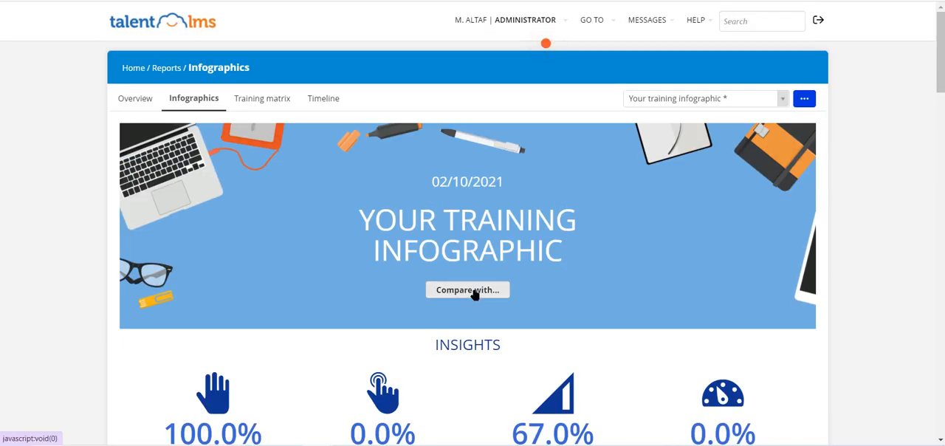
left_click(745, 96)
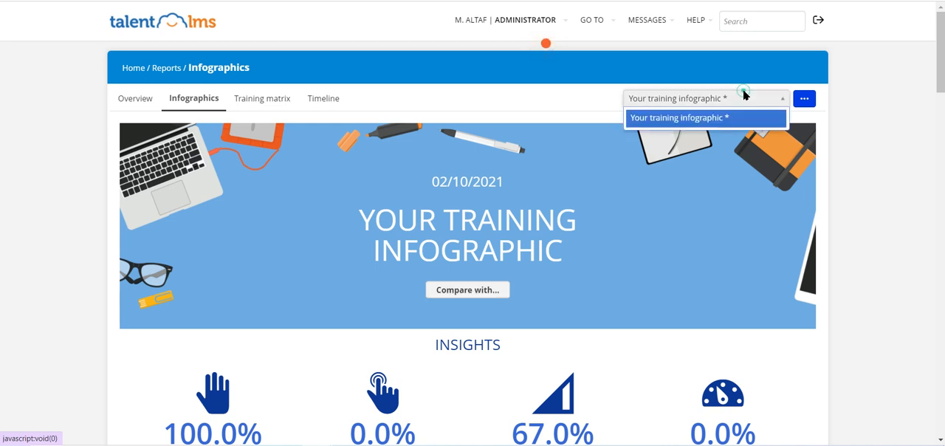
left_click(802, 102)
left_click(802, 102)
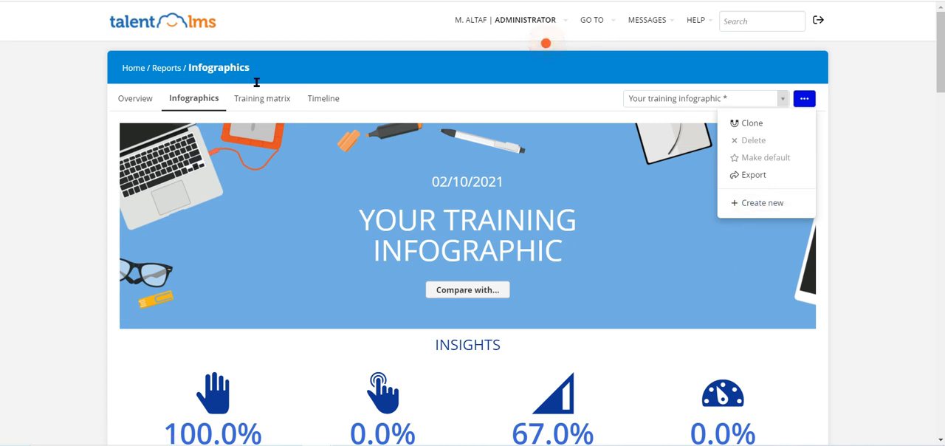
- View the training matrix report of users against courses and return to the home page
left_click(282, 104)
left_click(282, 103)
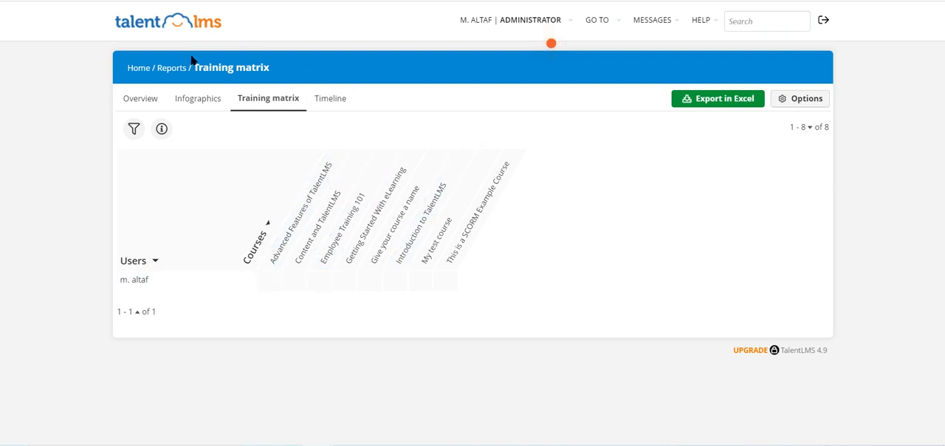
left_click(136, 67)
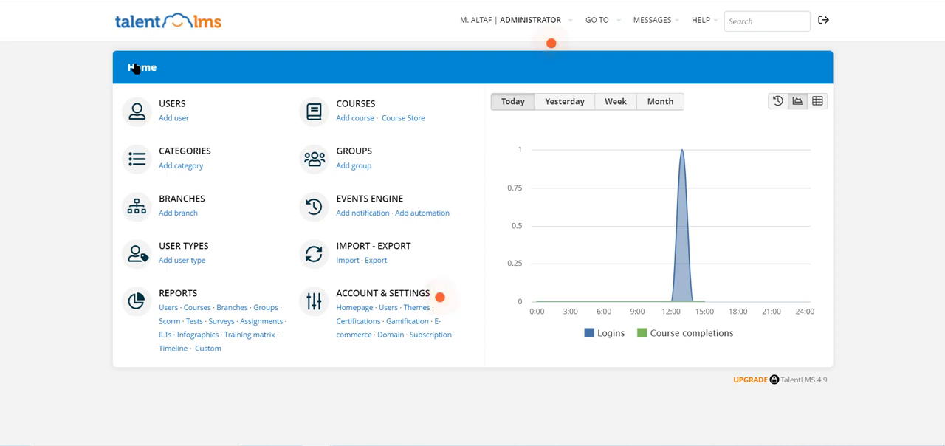
- View the administrator's list of courses and switch to the Instructor role
left_click(371, 109)
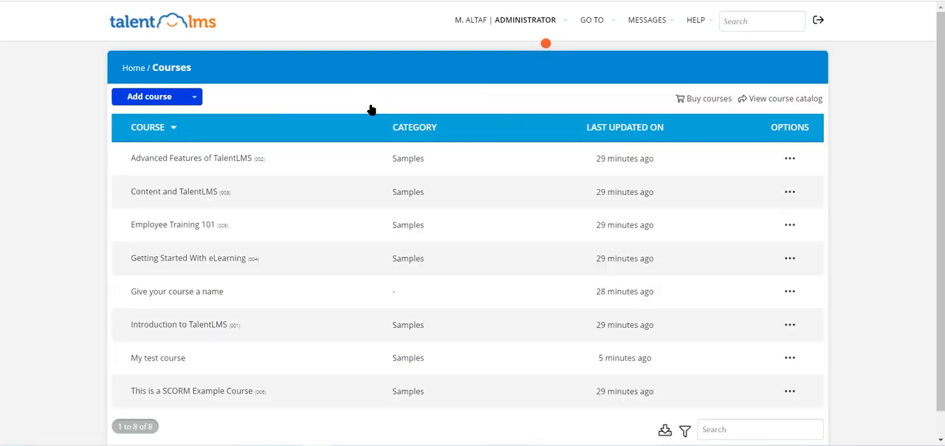
mouse_move(519, 22)
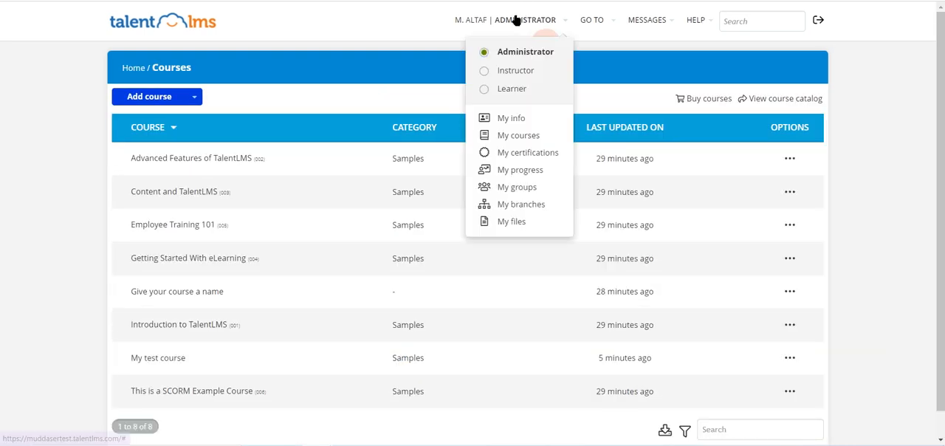
left_click(506, 69)
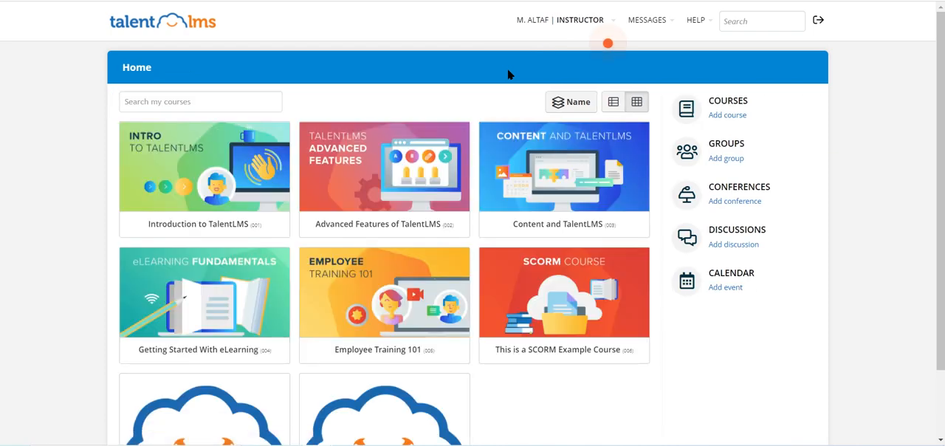
- Switch to the Learner role and review the course cards and their progress on the home page
mouse_move(556, 21)
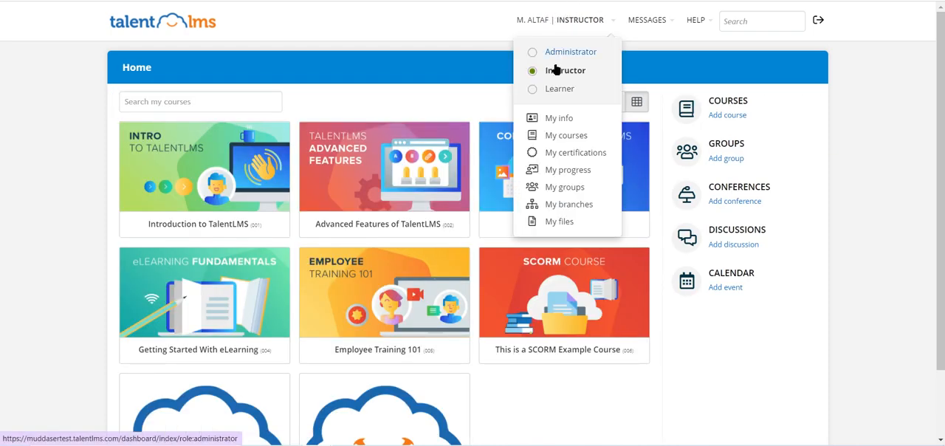
left_click(544, 90)
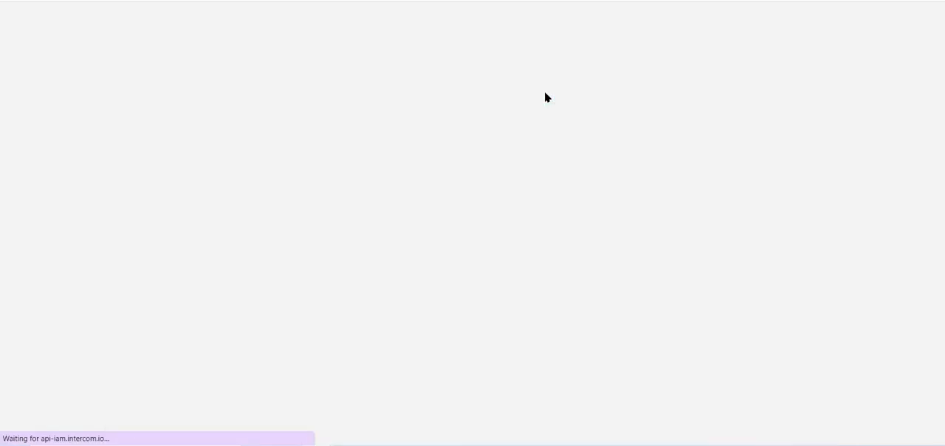
scroll(5, 250, "down", 3)
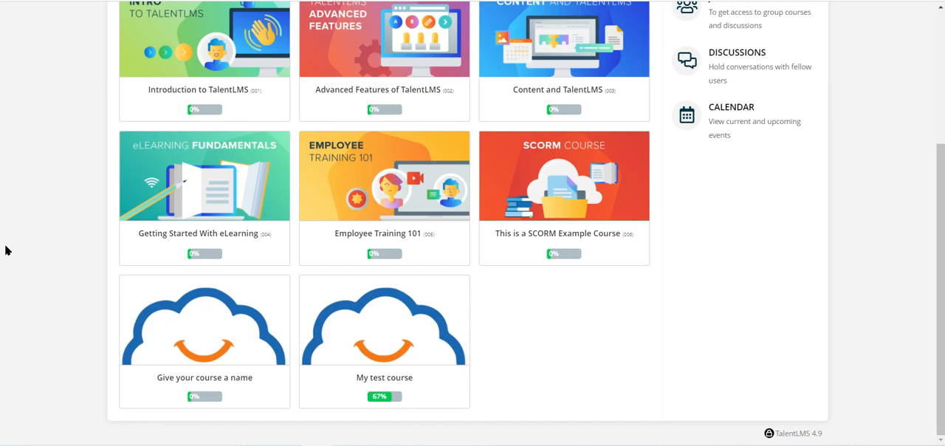
scroll(5, 251, "up", 3)
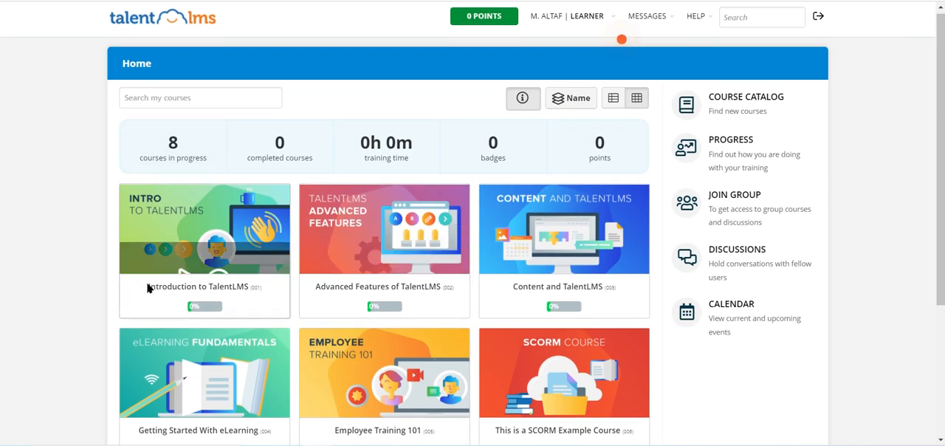
mouse_move(149, 235)
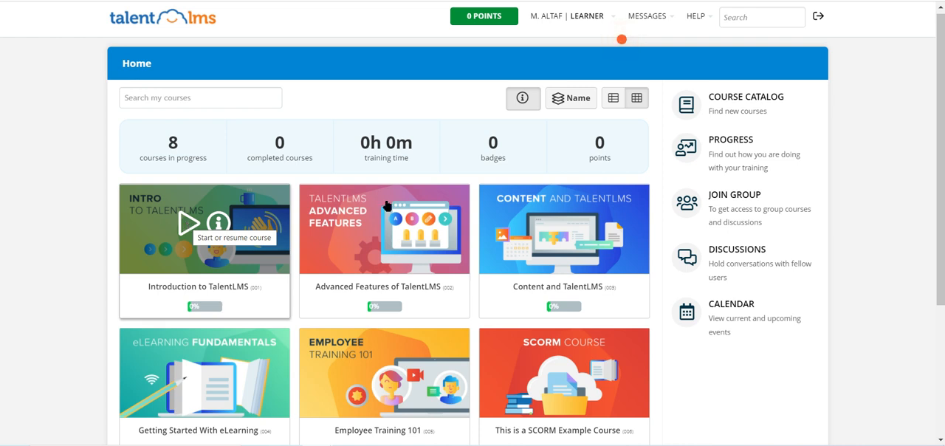
- View the files section of the learner's profile and return to the home page
mouse_move(596, 26)
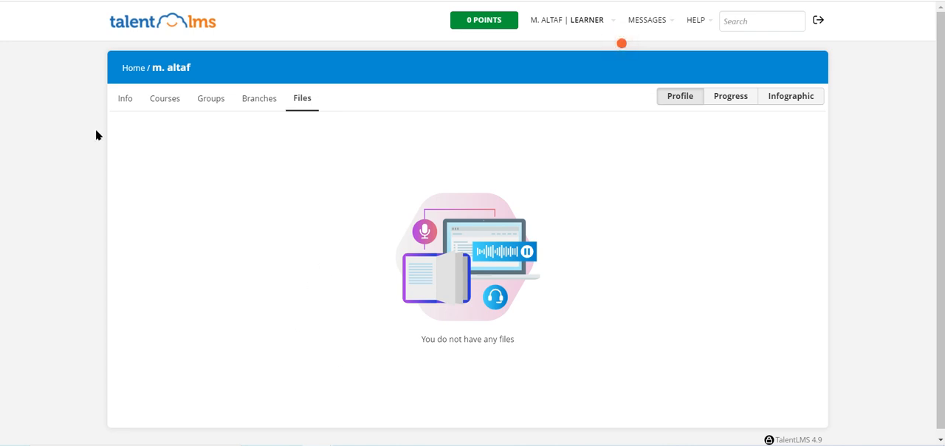
left_click(136, 69)
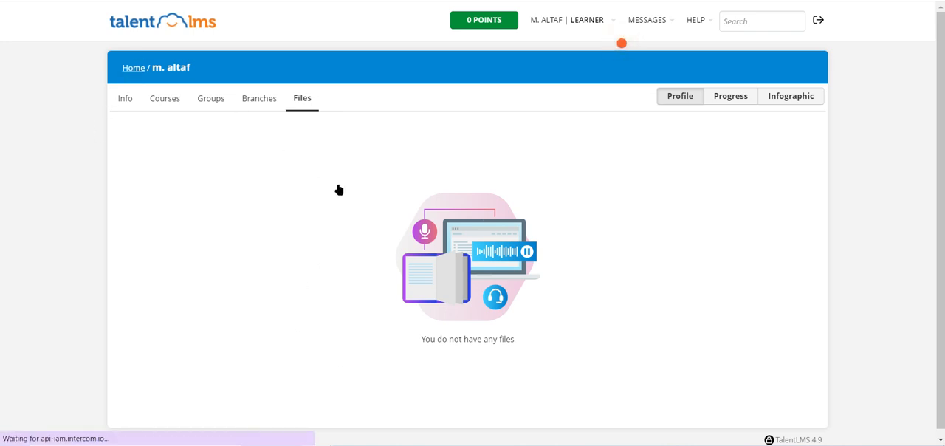